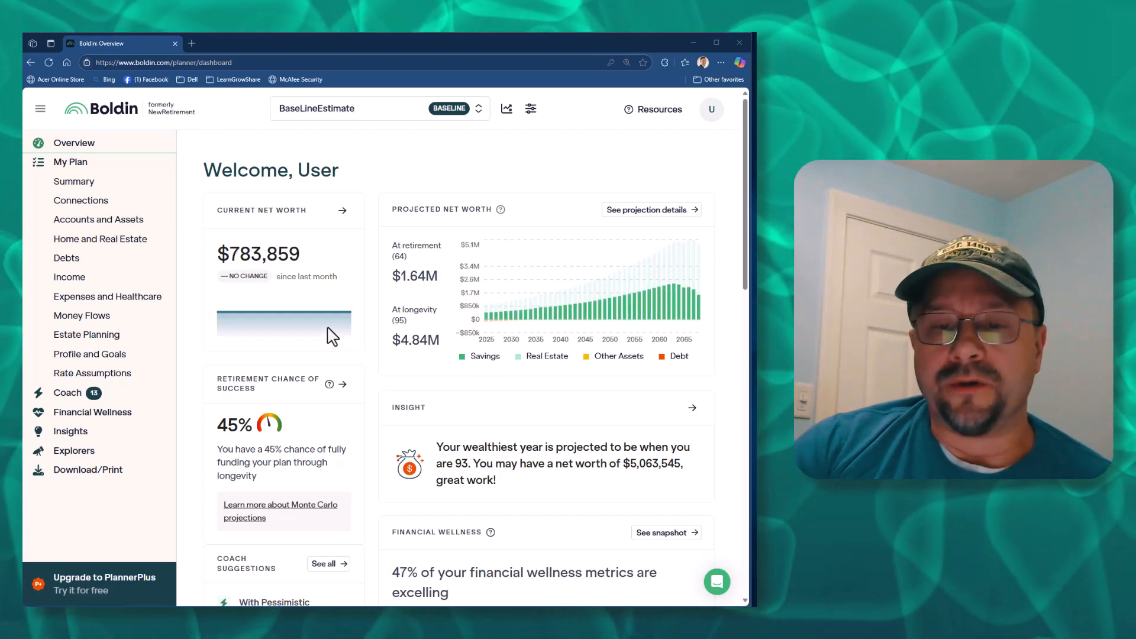
# Step: Review the Overview dashboard's net worth projection, retirement chance of success and wealth insight
pyautogui.click(82, 146)
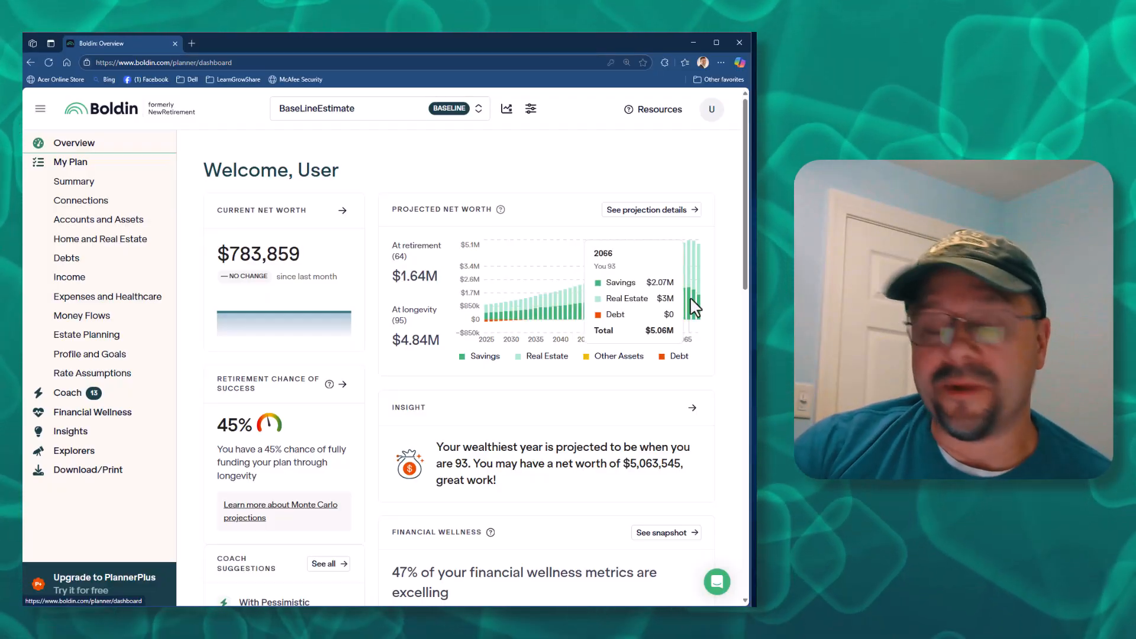
pyautogui.scroll(-2, 693, 307)
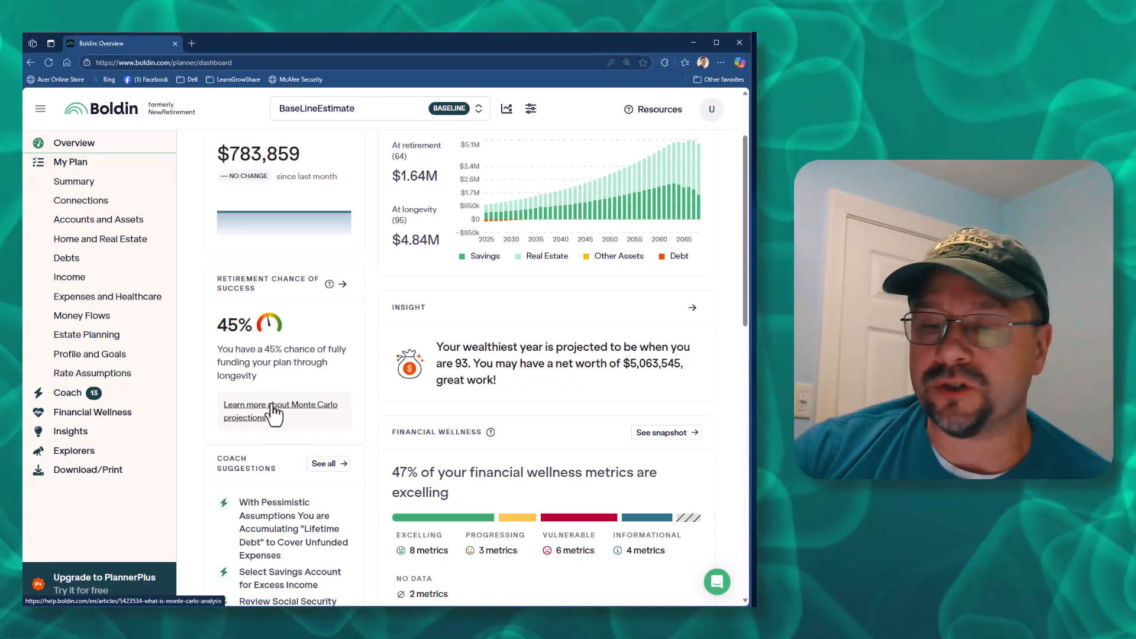
pyautogui.moveTo(426, 348); pyautogui.dragTo(510, 356)
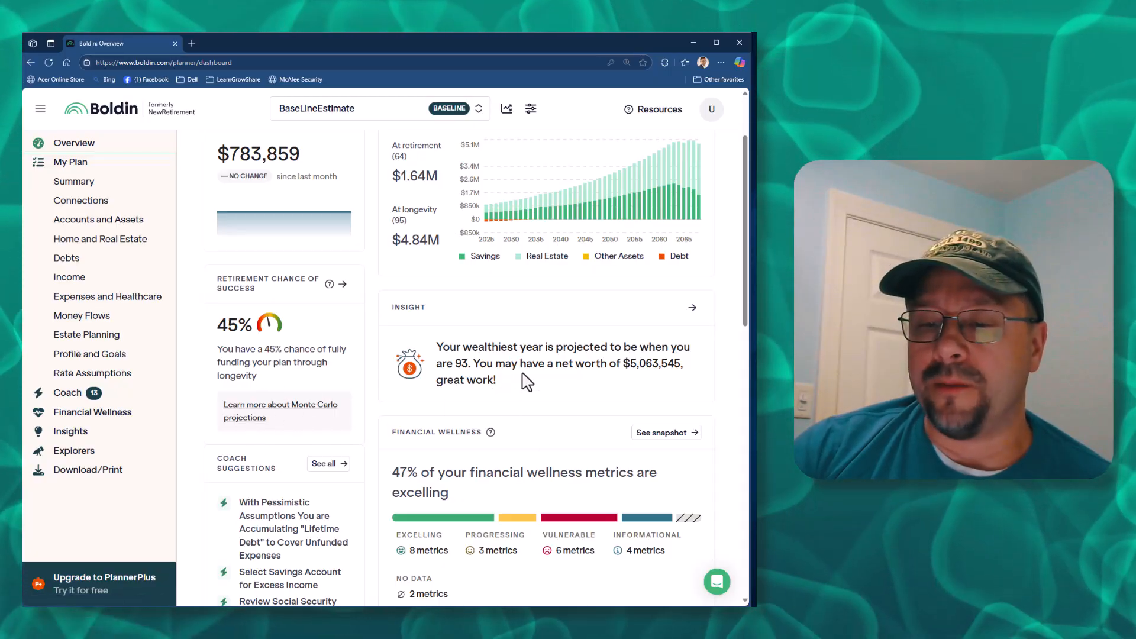
pyautogui.scroll(1, 338, 476)
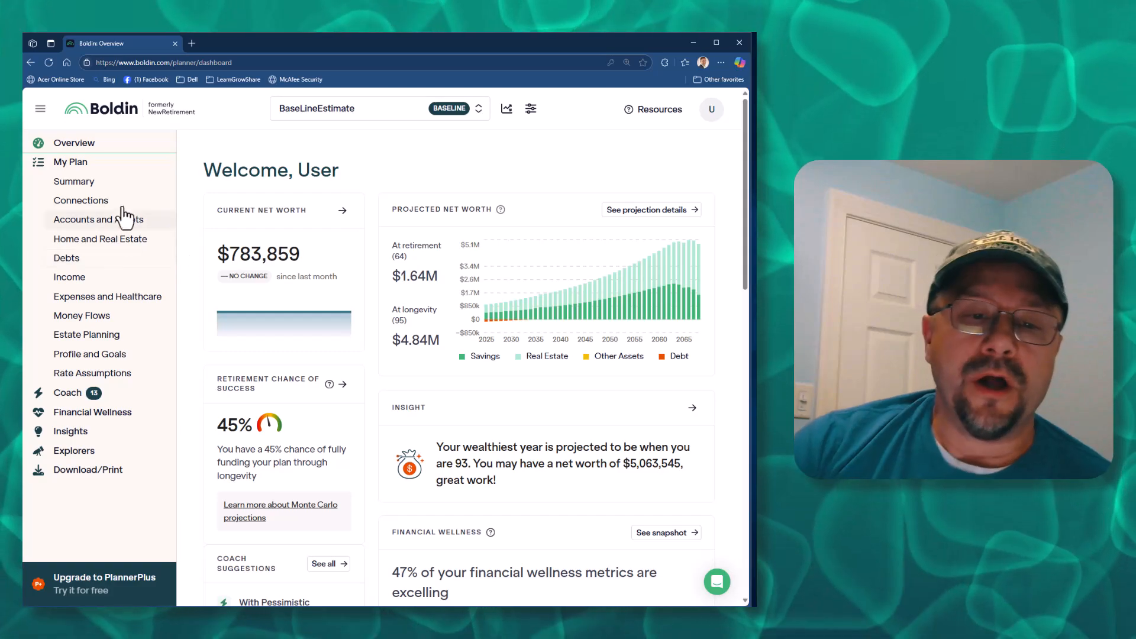
# Step: Open the plan summary and go to its Profile & Goals section
pyautogui.click(71, 164)
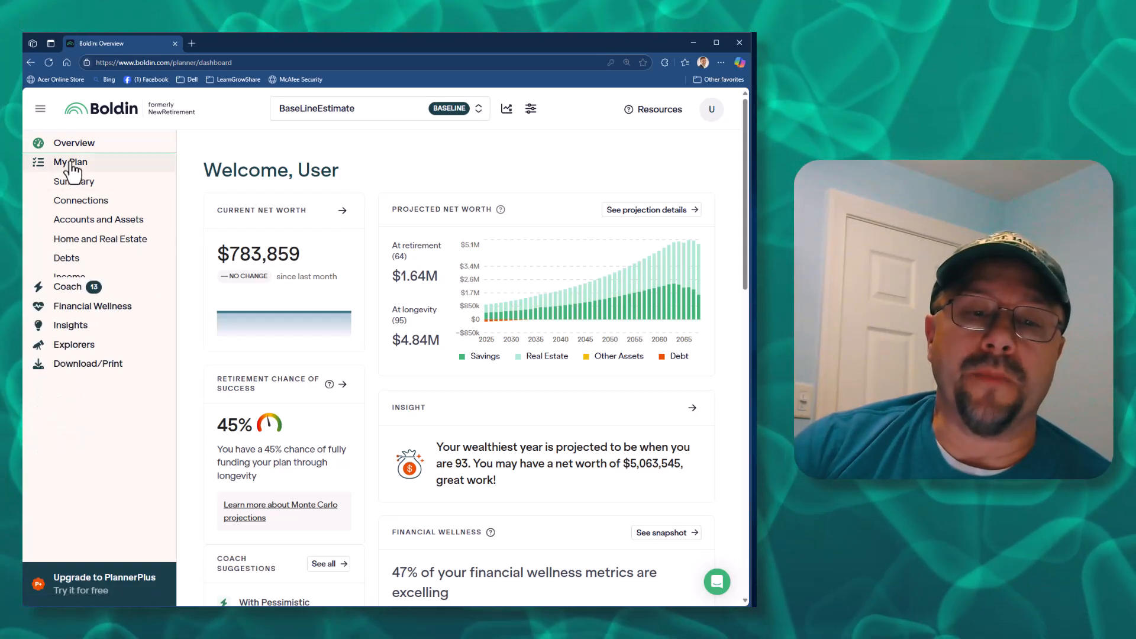
pyautogui.click(71, 165)
pyautogui.click(74, 182)
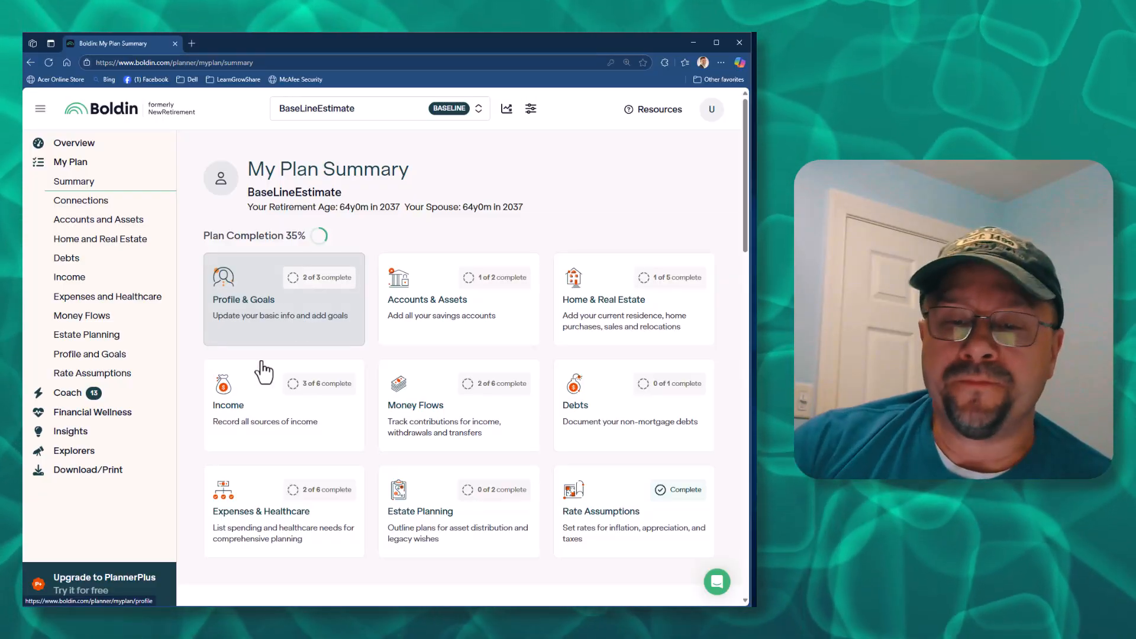
pyautogui.click(244, 336)
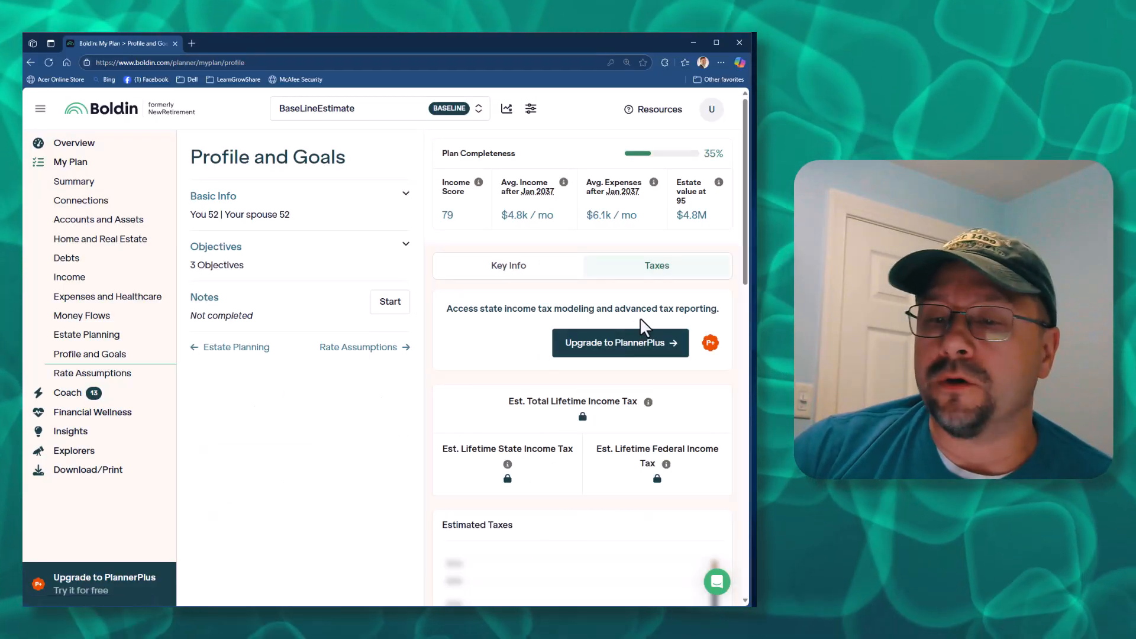
# Step: Expand Basic Info and review both spouses' birth dates and retirement ages
pyautogui.click(260, 209)
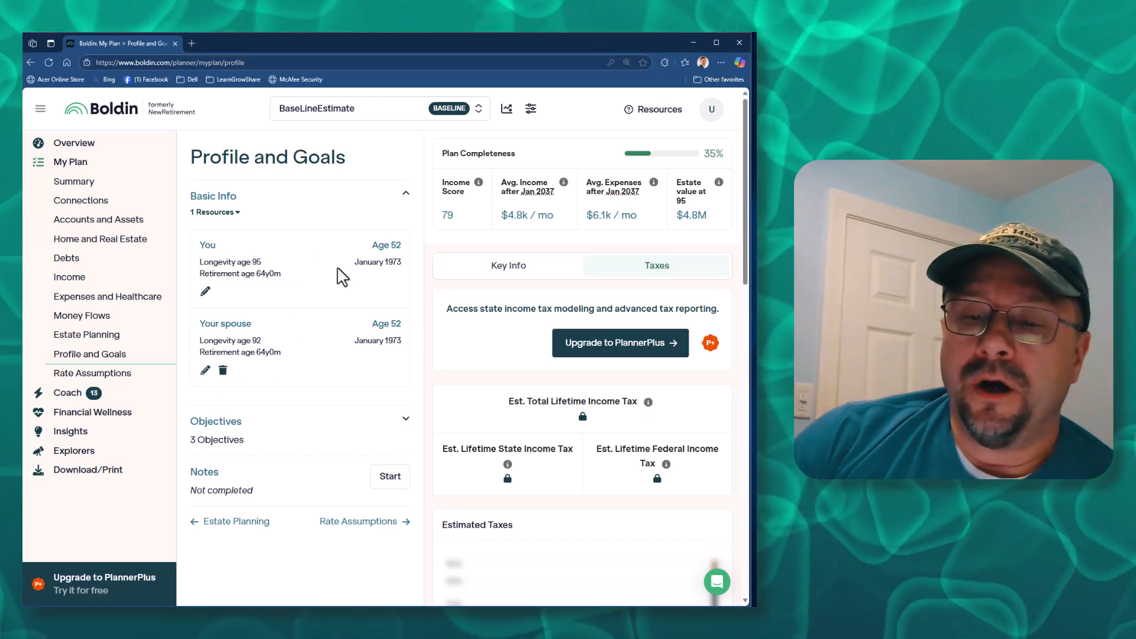
pyautogui.tripleClick(393, 261)
pyautogui.moveTo(358, 337); pyautogui.dragTo(413, 350)
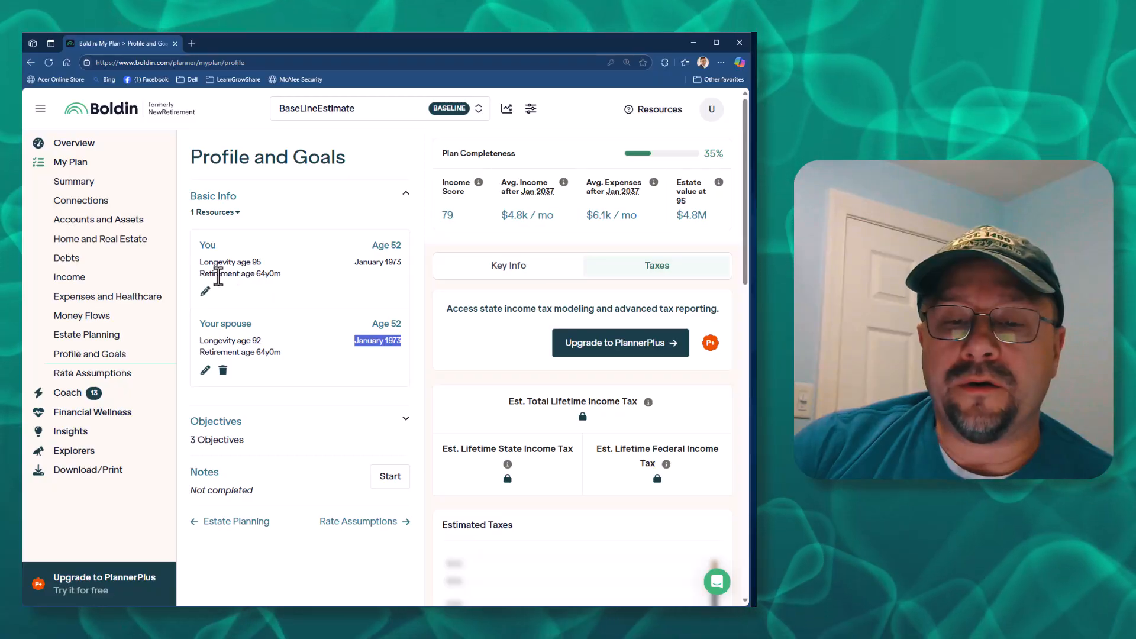
pyautogui.moveTo(218, 276); pyautogui.dragTo(294, 282)
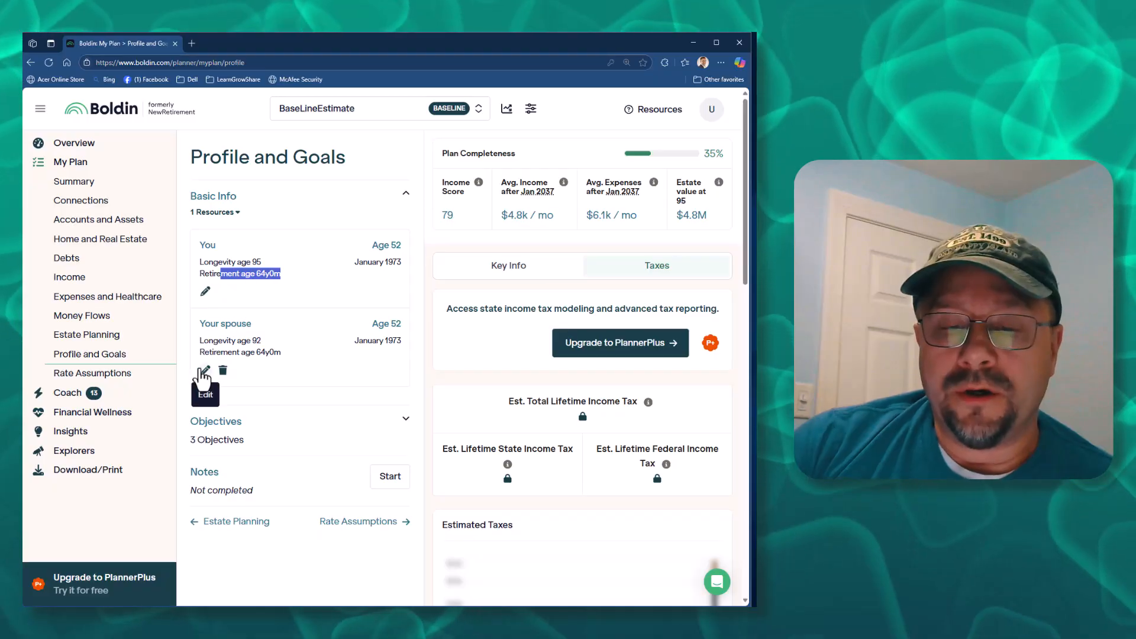
# Step: Set the spouse's longevity age to 95 and save the change
pyautogui.click(205, 371)
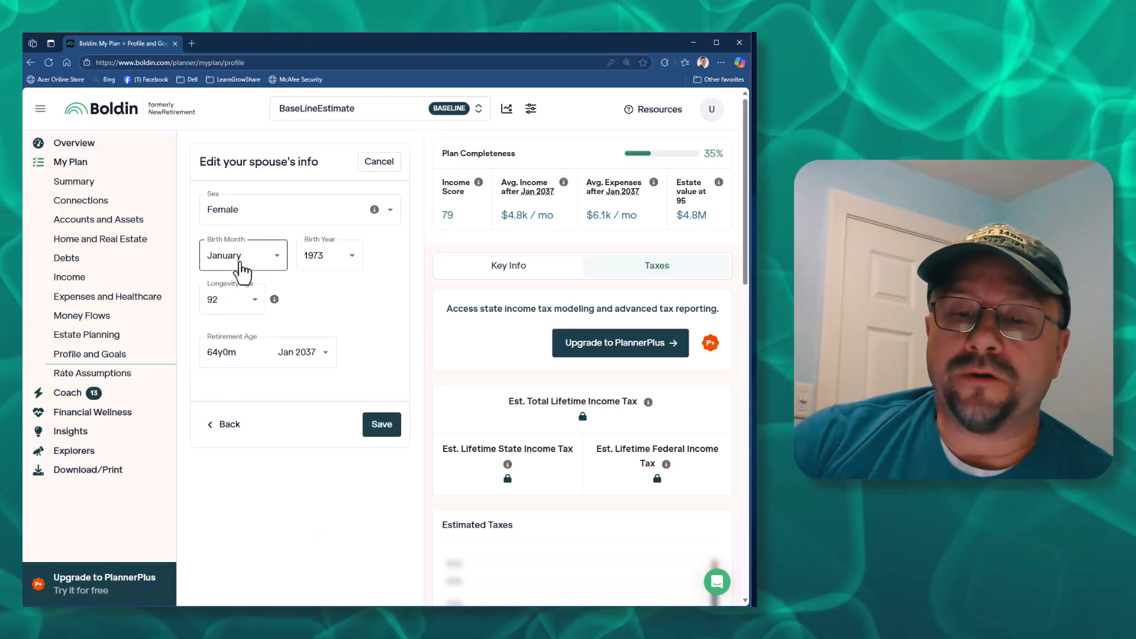
pyautogui.click(255, 301)
pyautogui.click(229, 427)
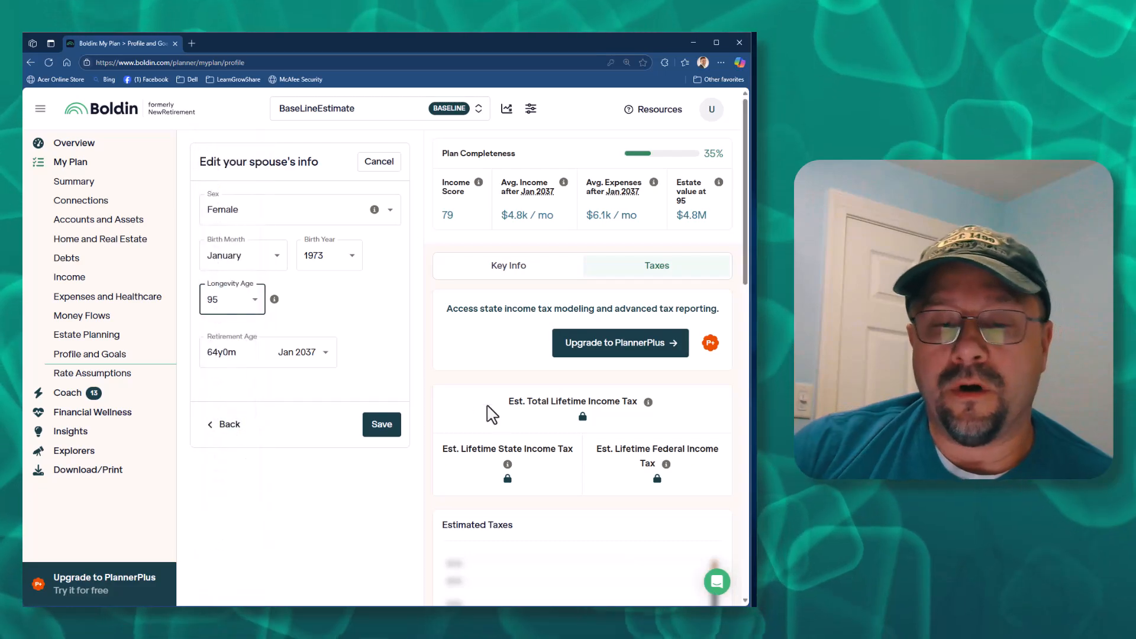
pyautogui.click(380, 424)
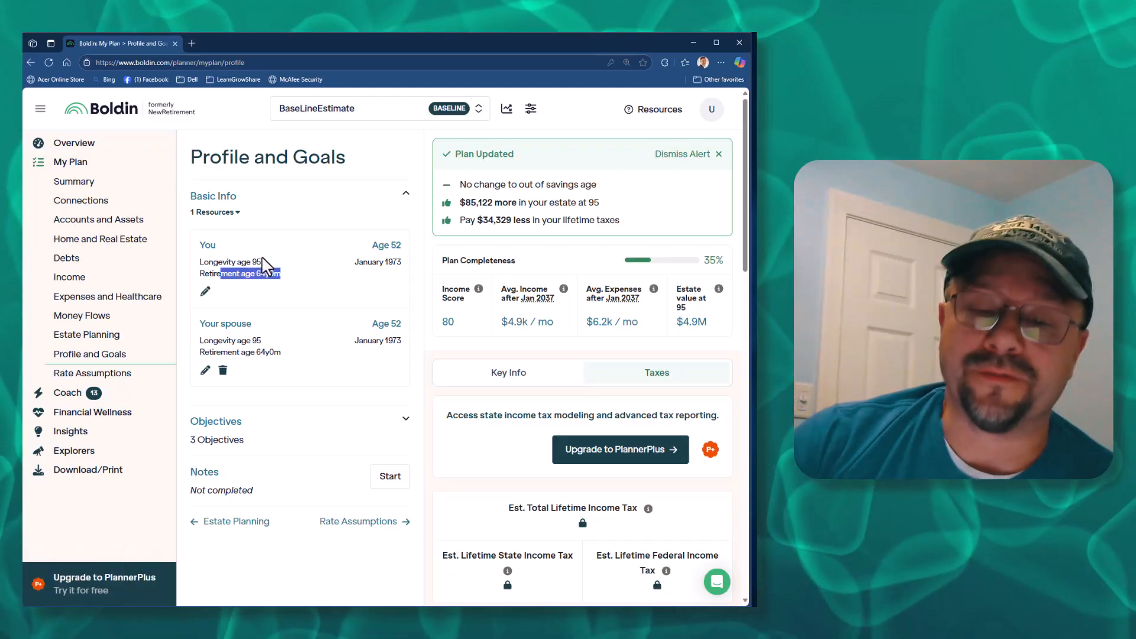
# Step: Compare the longevity ages listed for both spouses in Basic Info
pyautogui.moveTo(207, 261); pyautogui.dragTo(264, 261)
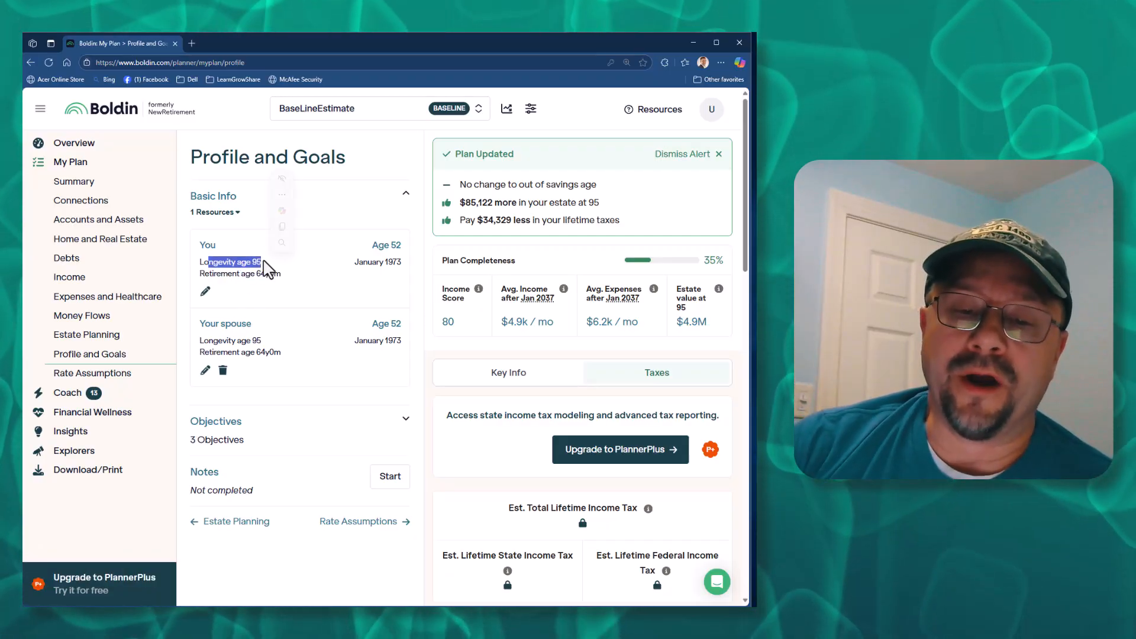
pyautogui.click(207, 338)
pyautogui.moveTo(206, 338); pyautogui.dragTo(271, 355)
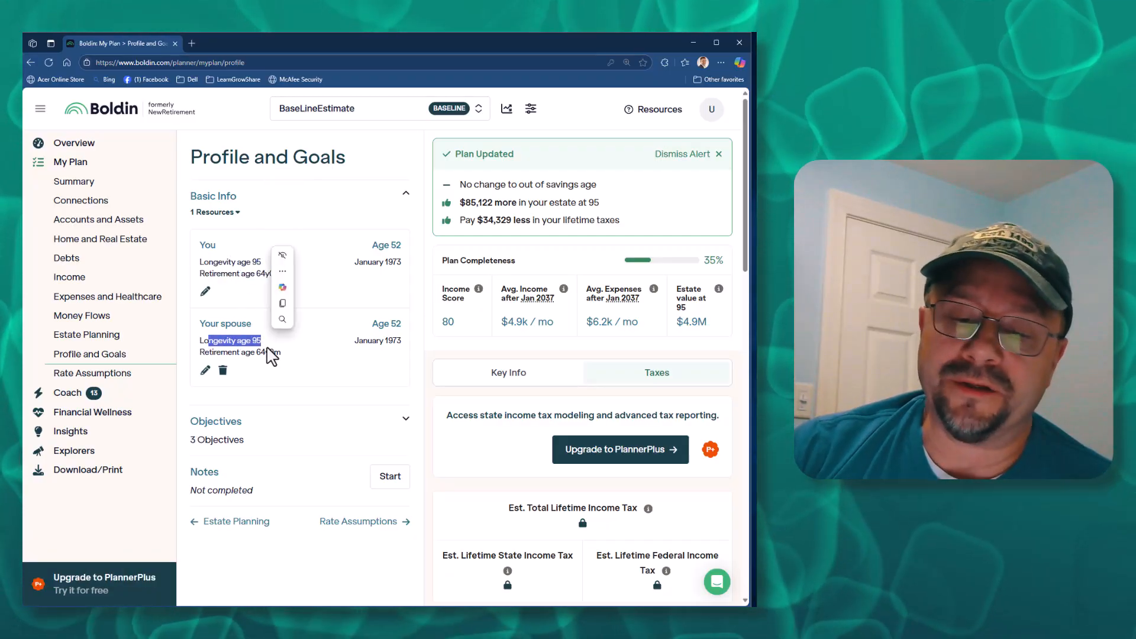
# Step: Expand Objectives, look through the available planning goals, save the existing selection and review the chosen objectives
pyautogui.click(287, 448)
pyautogui.scroll(-2, 263, 449)
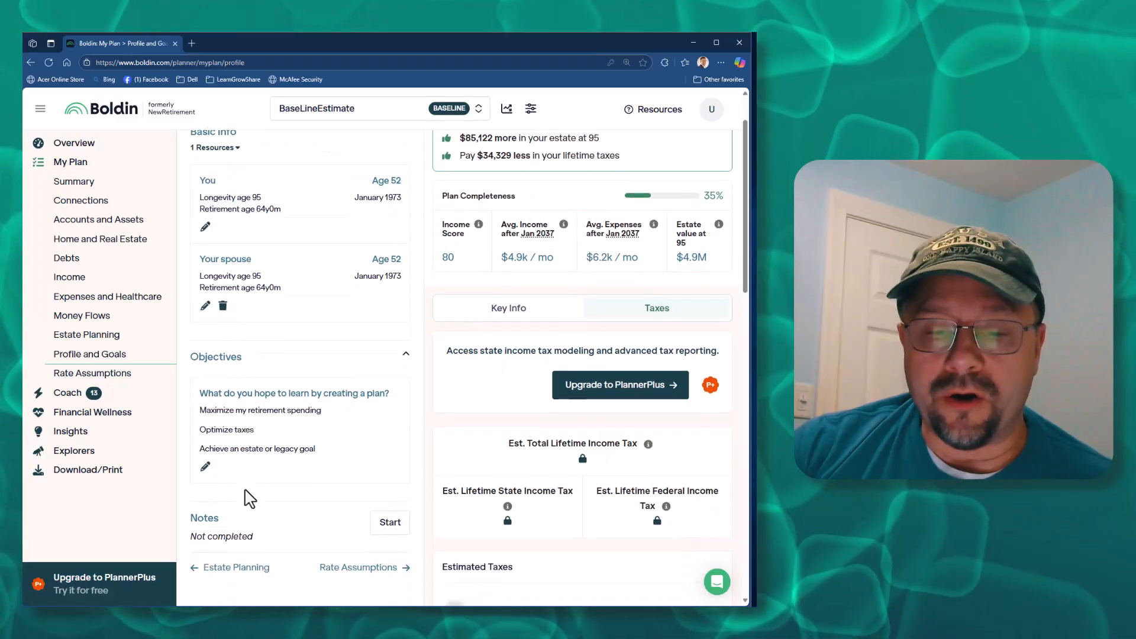
pyautogui.click(204, 431)
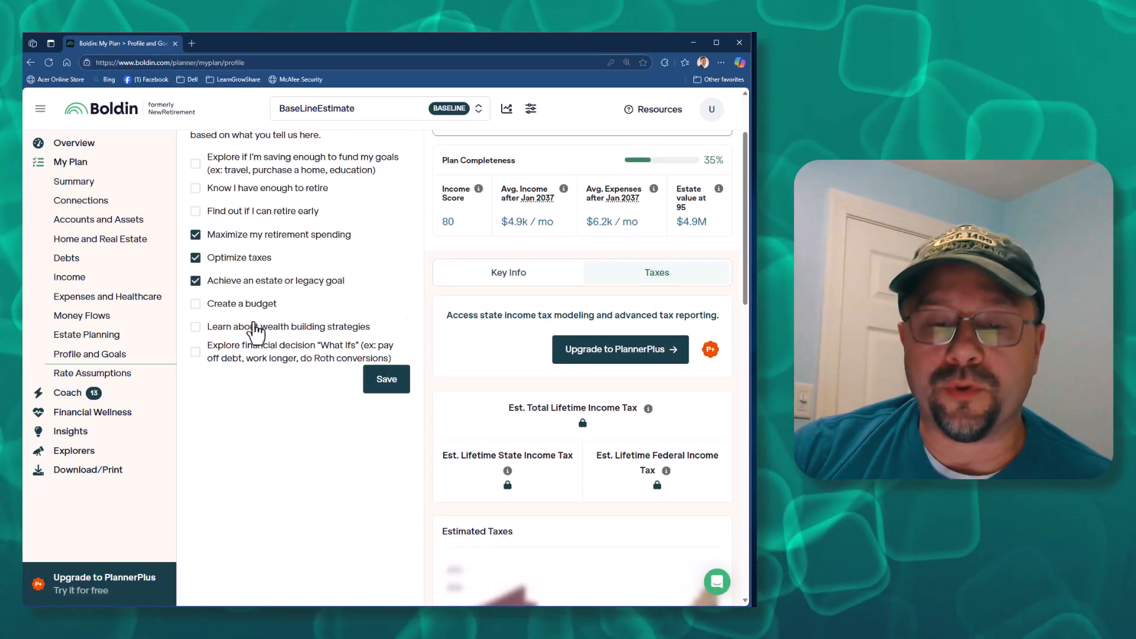
pyautogui.click(394, 384)
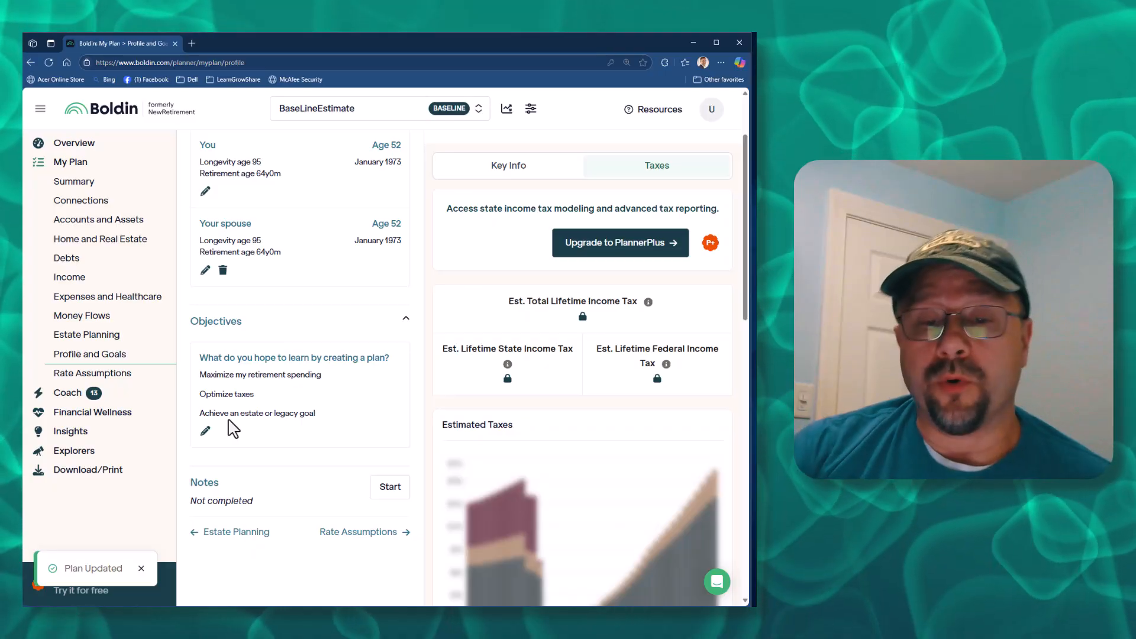
pyautogui.moveTo(206, 374); pyautogui.dragTo(329, 390)
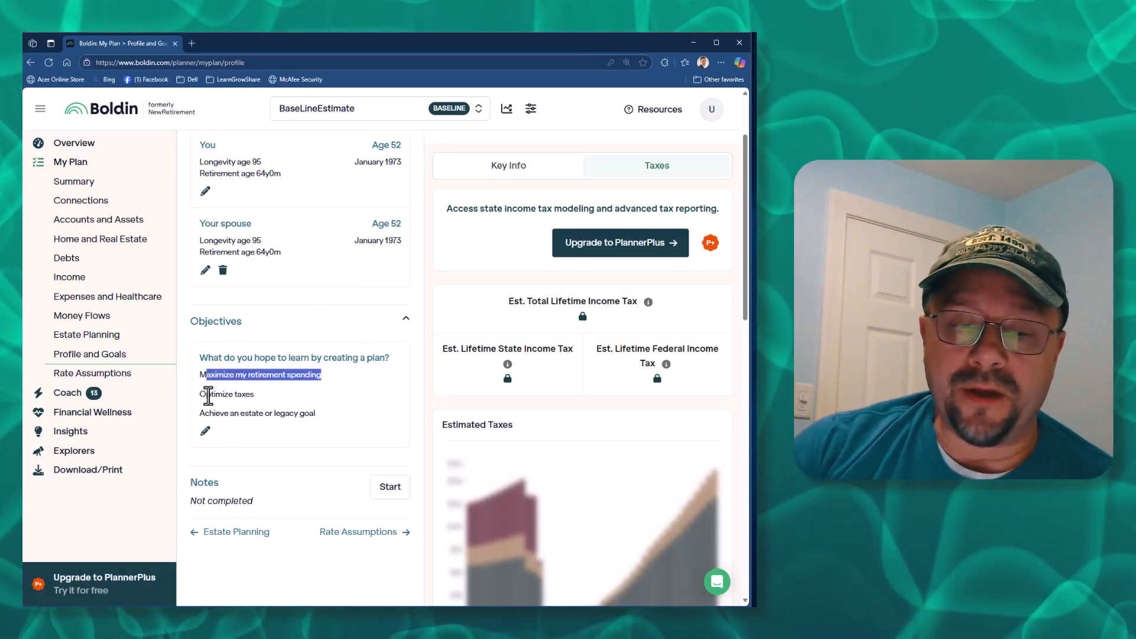
pyautogui.moveTo(211, 394); pyautogui.dragTo(300, 414)
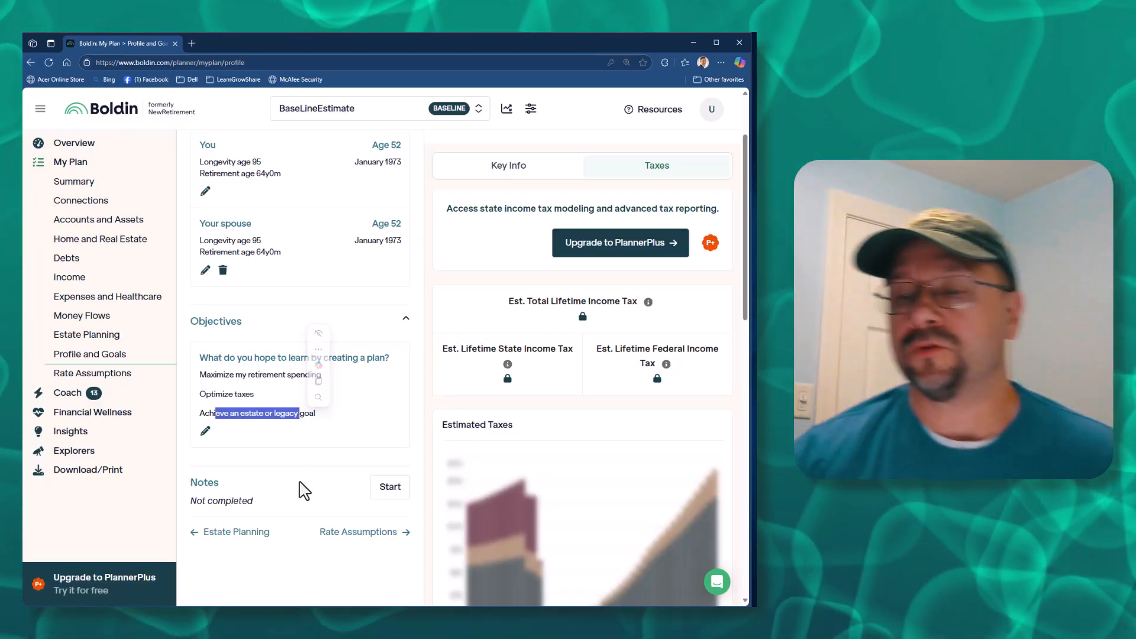
# Step: Check the Profile & Goals completion status in the plan summary and reopen that section
pyautogui.scroll(2, 198, 355)
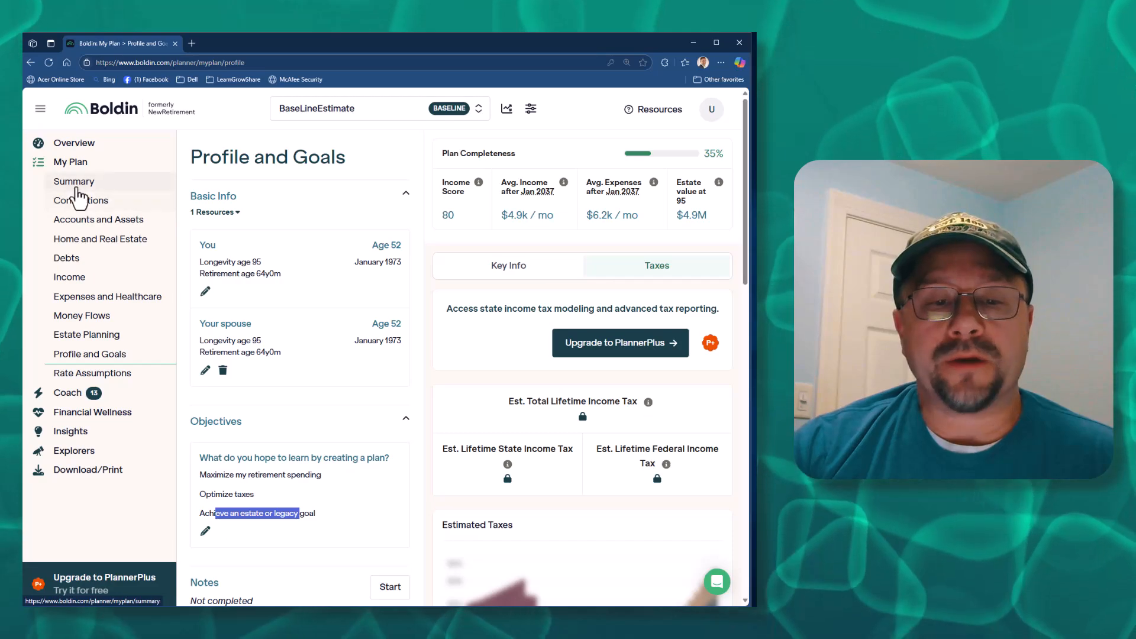
pyautogui.click(77, 185)
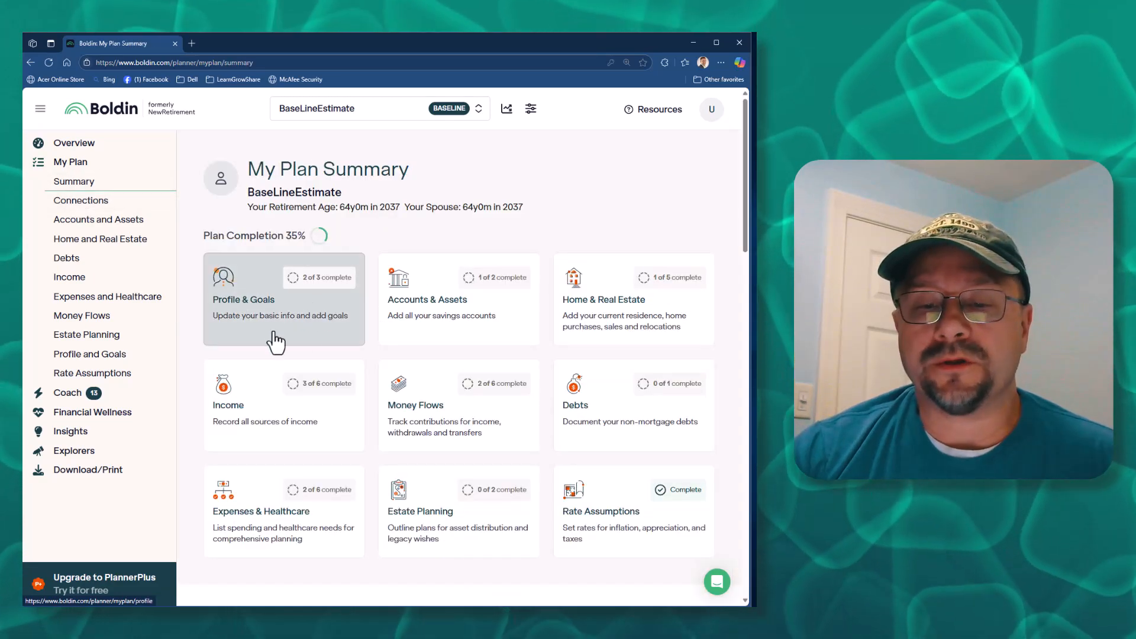
pyautogui.click(291, 310)
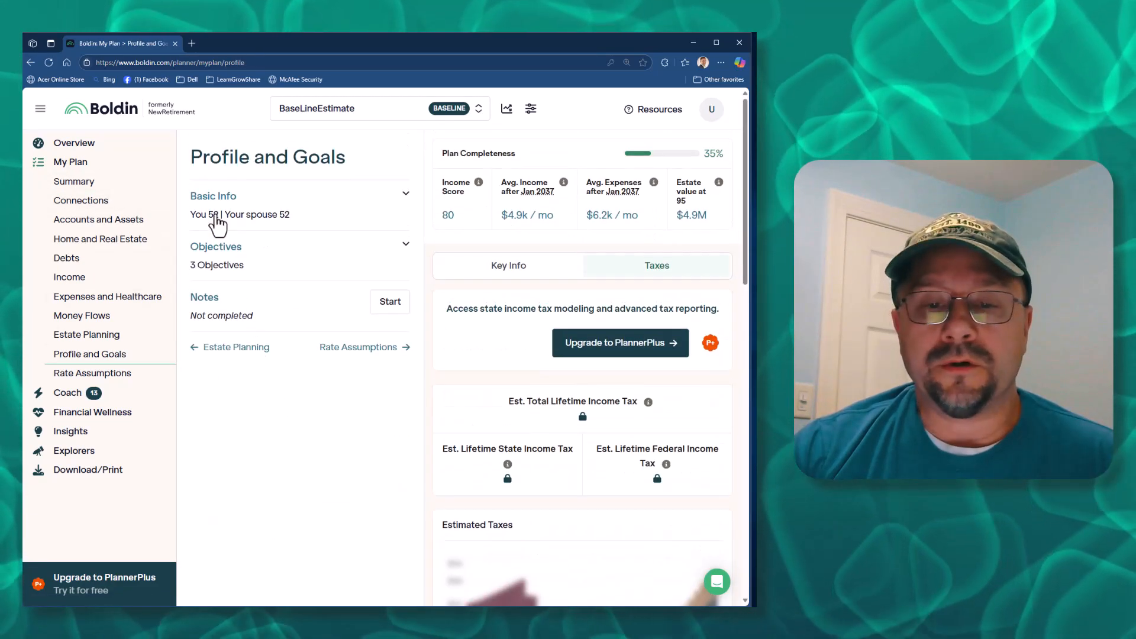
pyautogui.click(157, 184)
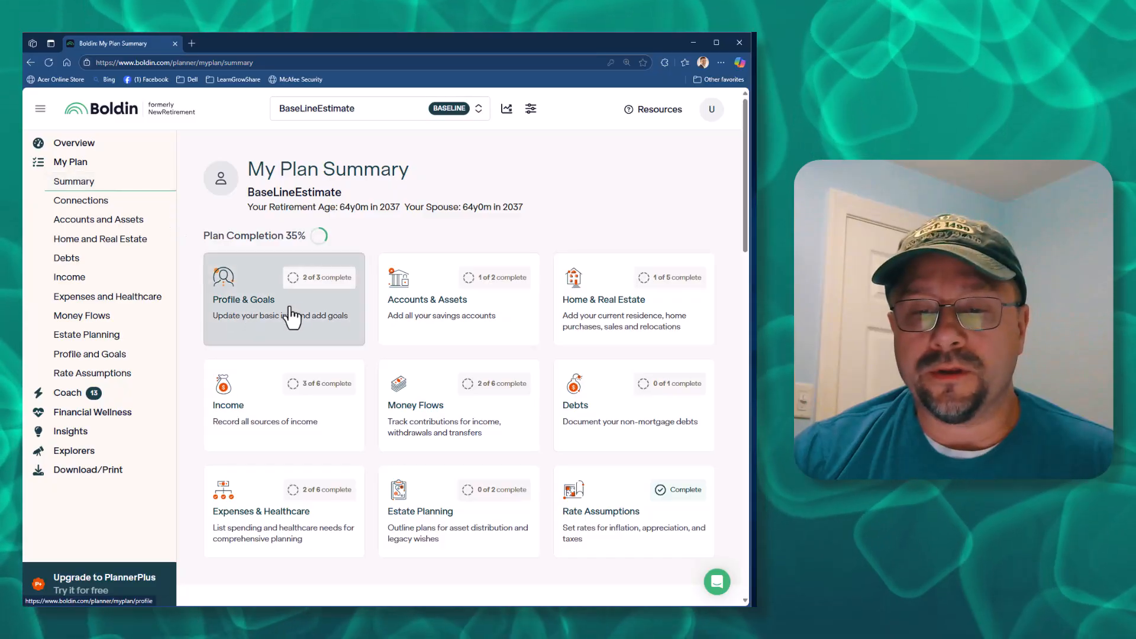
pyautogui.click(291, 317)
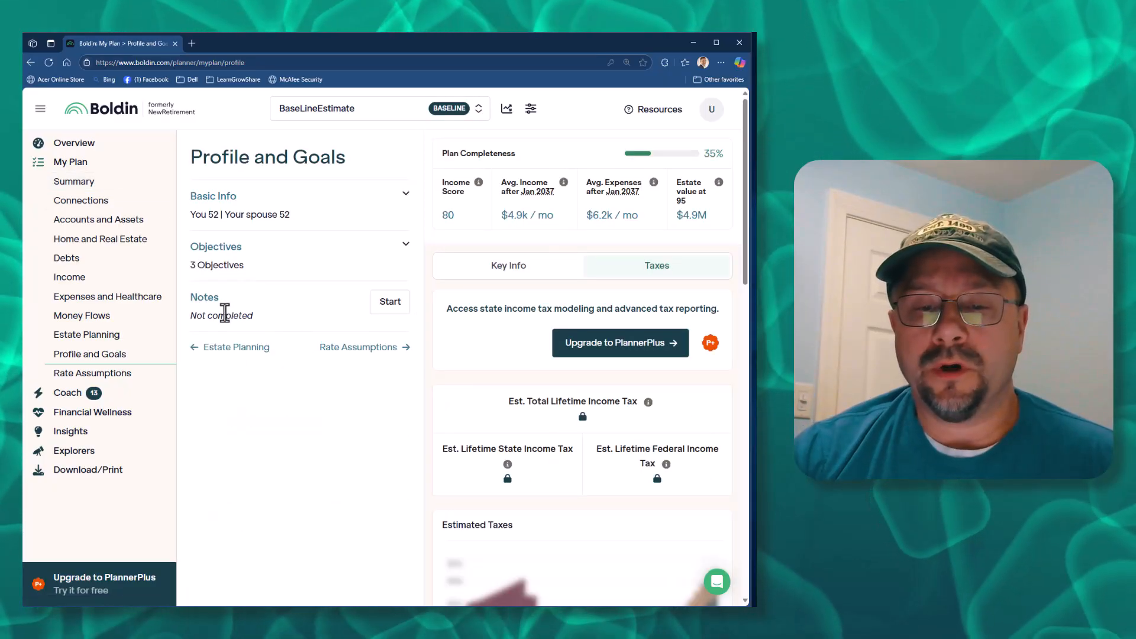
# Step: Start the Notes entry, enter "Travel" as the retirement goal and save it
pyautogui.click(411, 320)
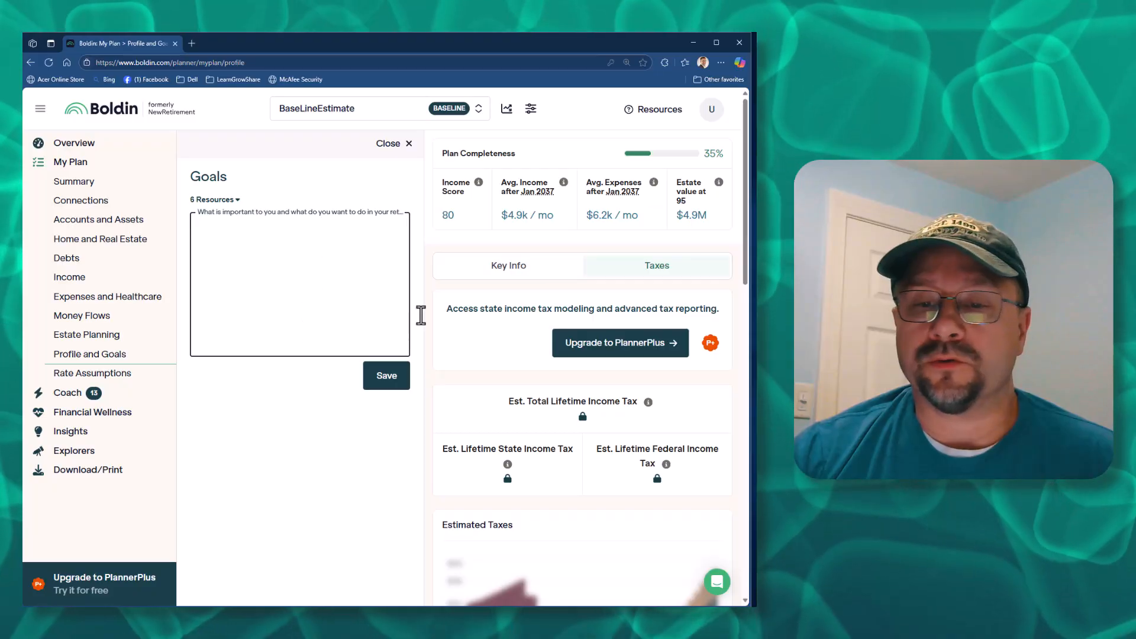
pyautogui.click(347, 185)
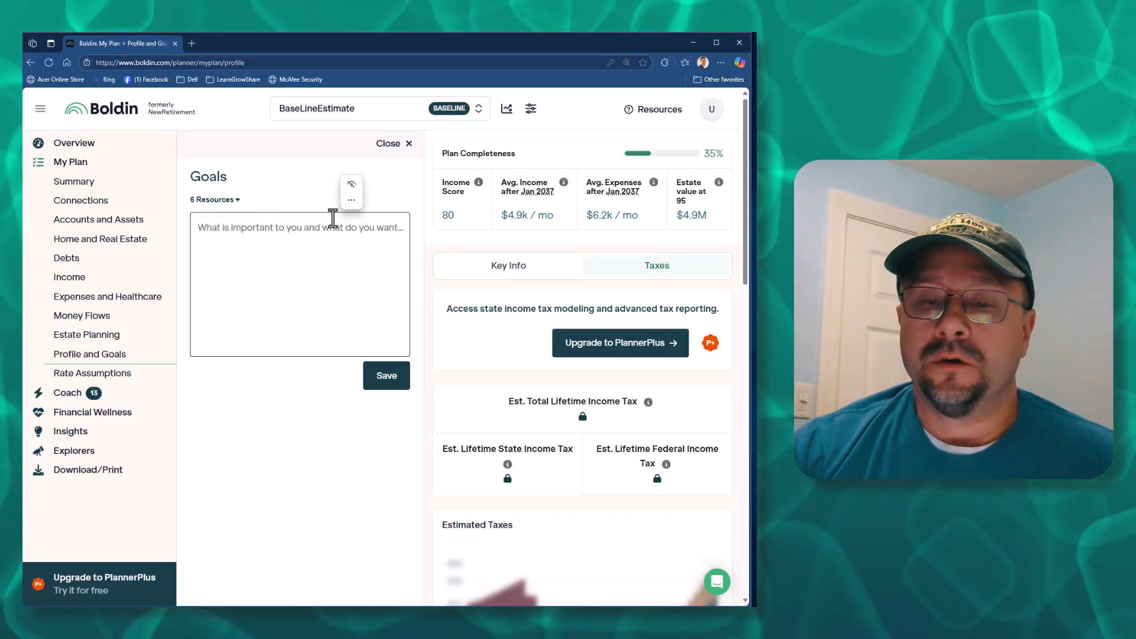
pyautogui.click(355, 229)
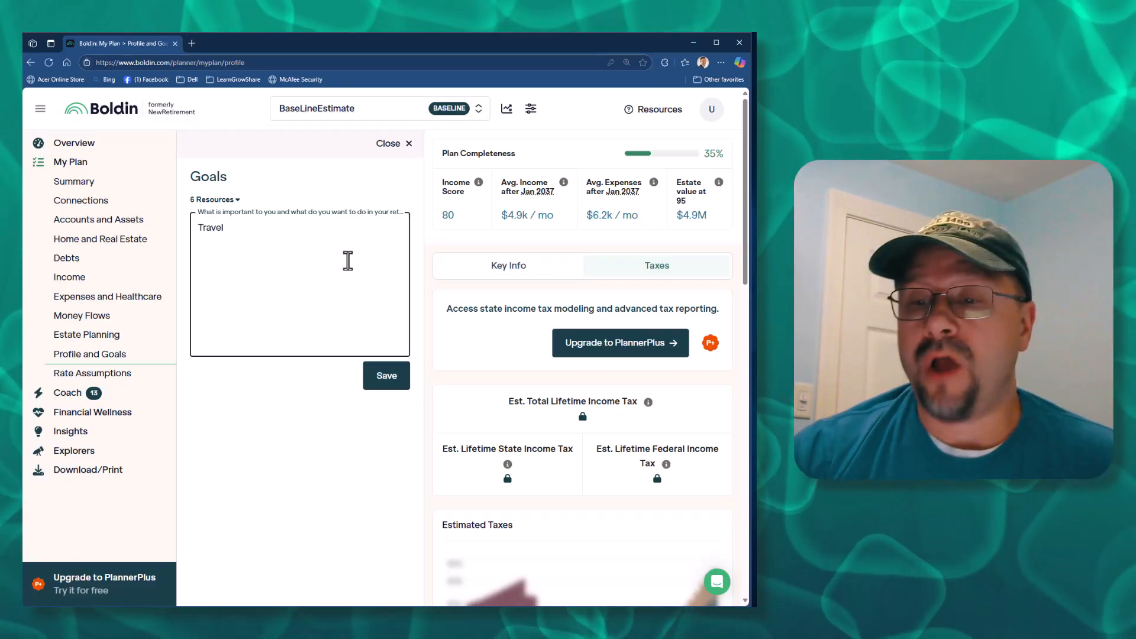
pyautogui.click(386, 383)
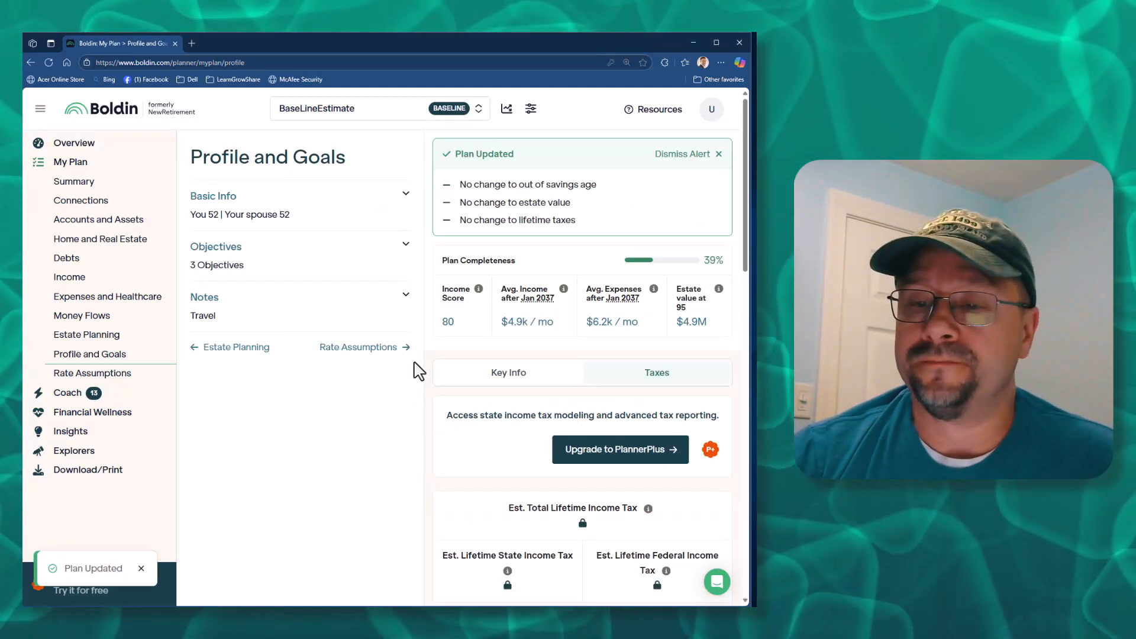
# Step: Open Accounts & Assets from the plan summary and expand Savings to check the HSA Savings balance
pyautogui.click(89, 186)
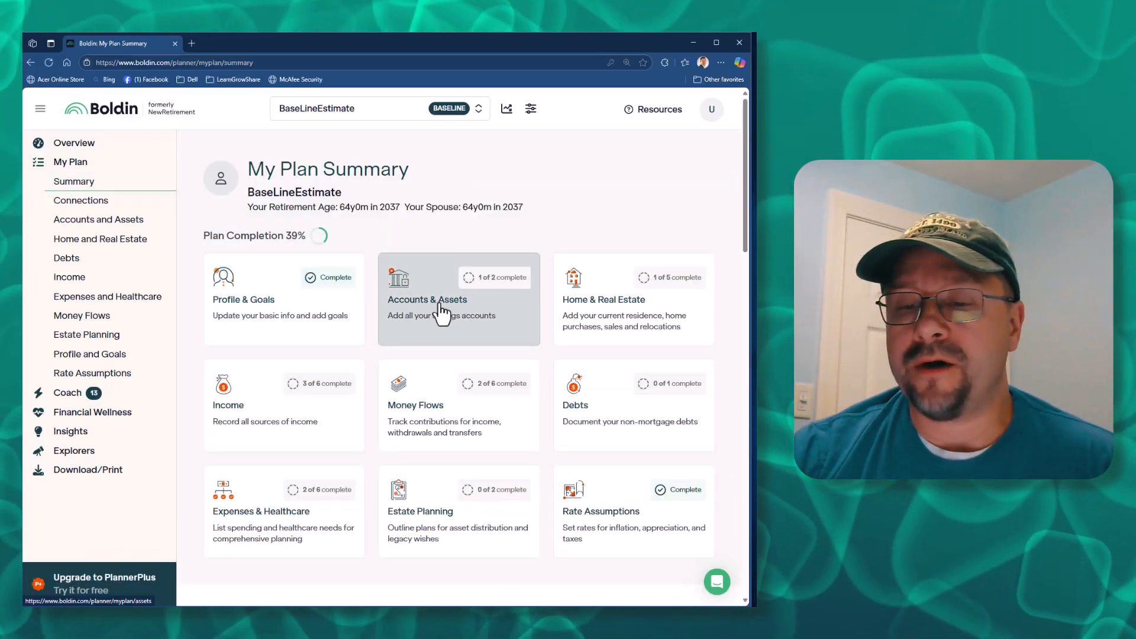
pyautogui.click(441, 314)
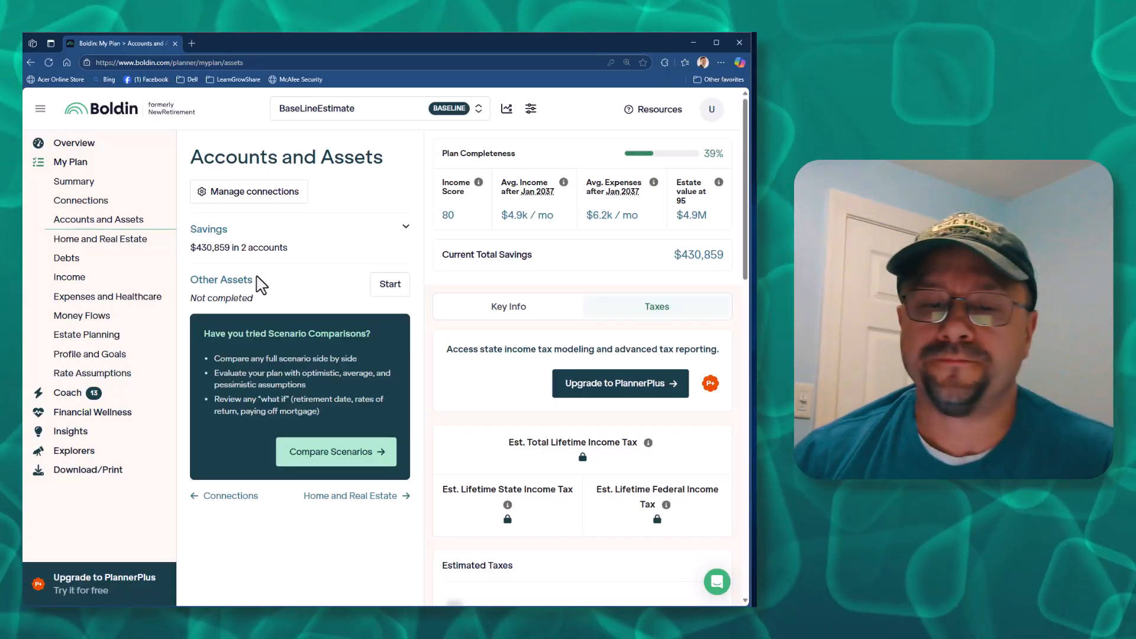
pyautogui.click(271, 248)
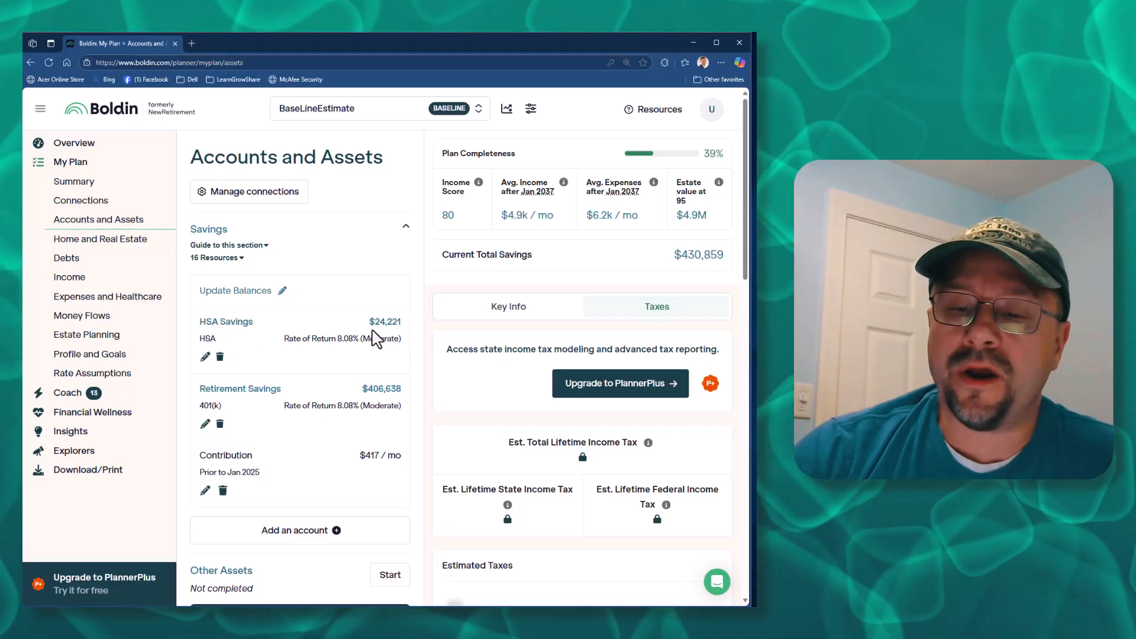
pyautogui.moveTo(372, 322); pyautogui.dragTo(402, 323)
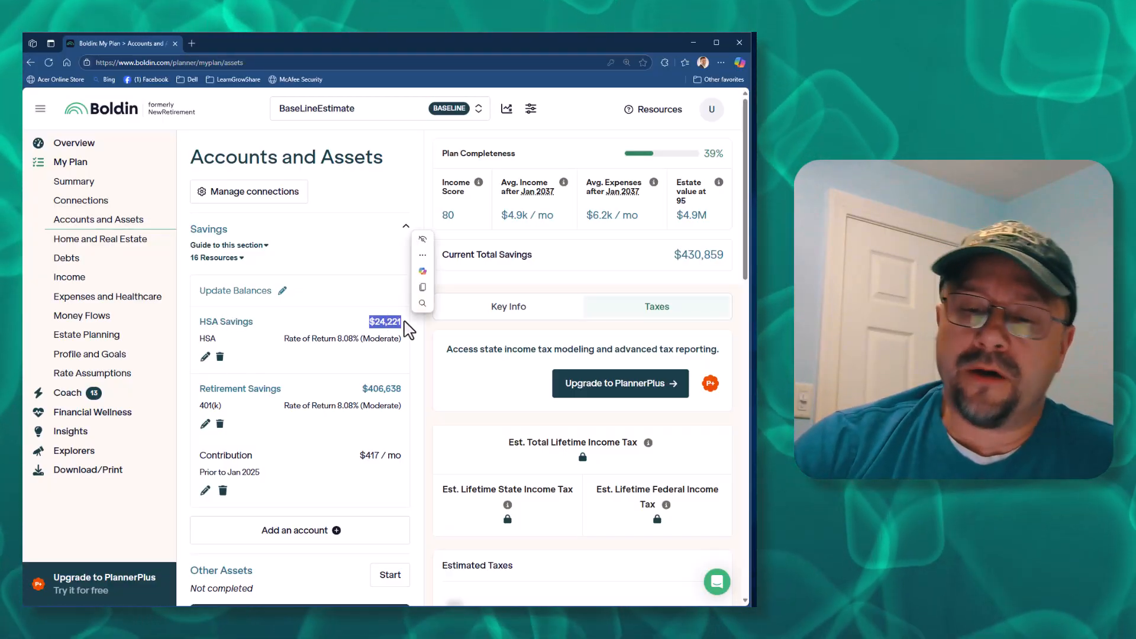
# Step: Examine the HSA Savings account's balance, rate of return and withdrawal settings, and go back to the account list
pyautogui.click(205, 356)
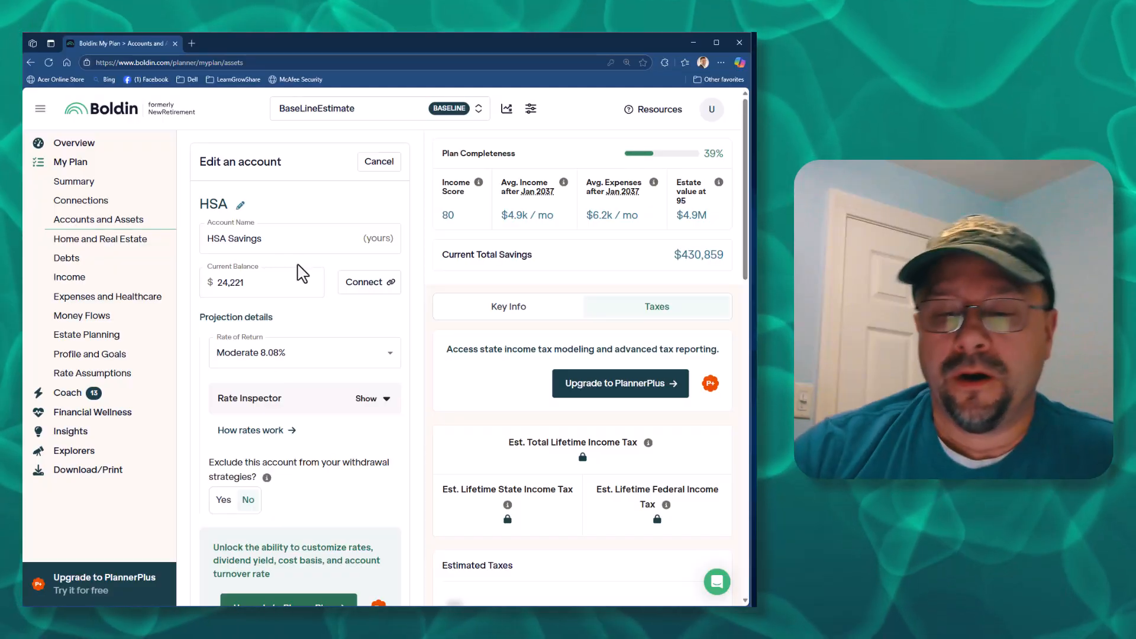
pyautogui.scroll(-5, 308, 355)
pyautogui.click(227, 382)
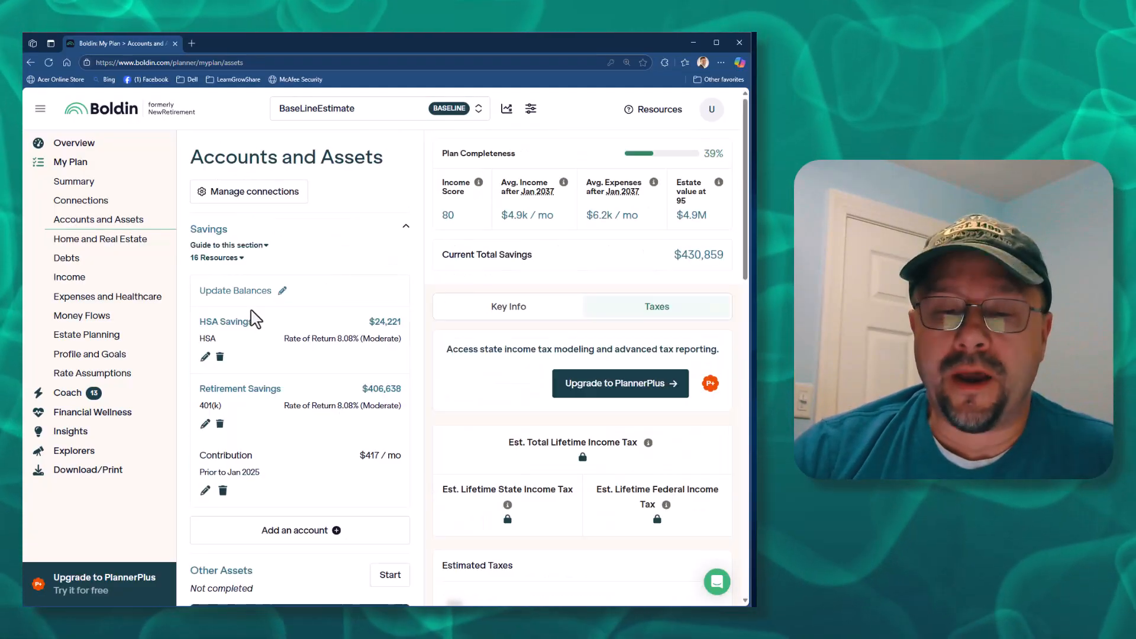
# Step: Open the Retirement Savings 401(k) account, review its balance, rate of return and withdrawal settings, and return to the account list
pyautogui.click(204, 424)
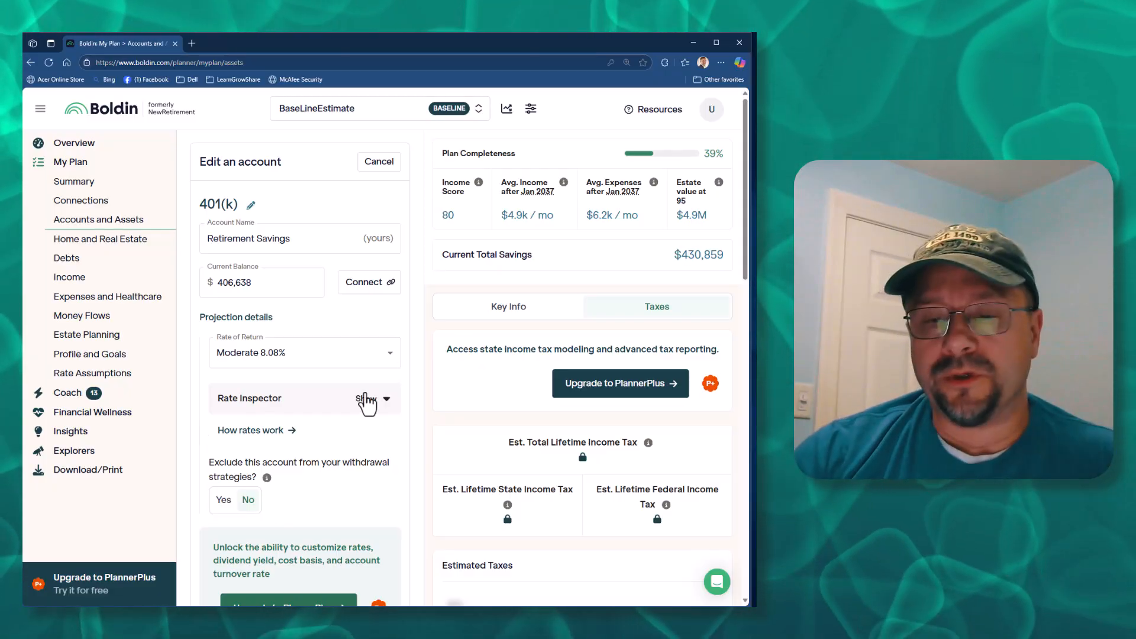
pyautogui.scroll(-3, 355, 414)
pyautogui.click(225, 524)
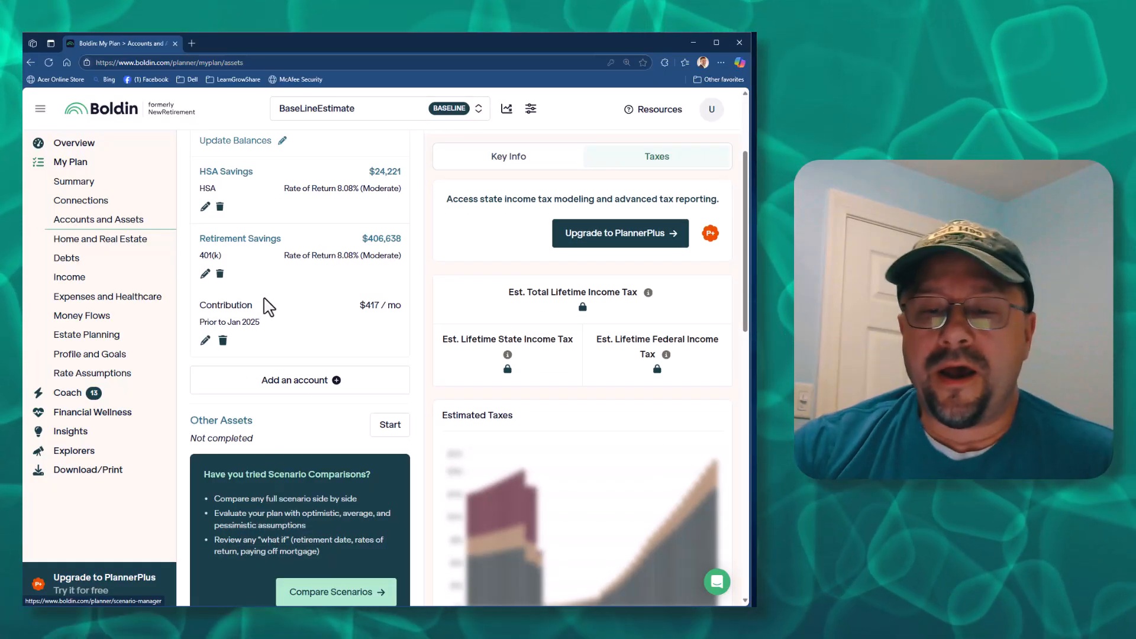
# Step: Review the Retirement Savings contribution's amount and start and stop ages without changing them, and delete the contribution
pyautogui.click(205, 341)
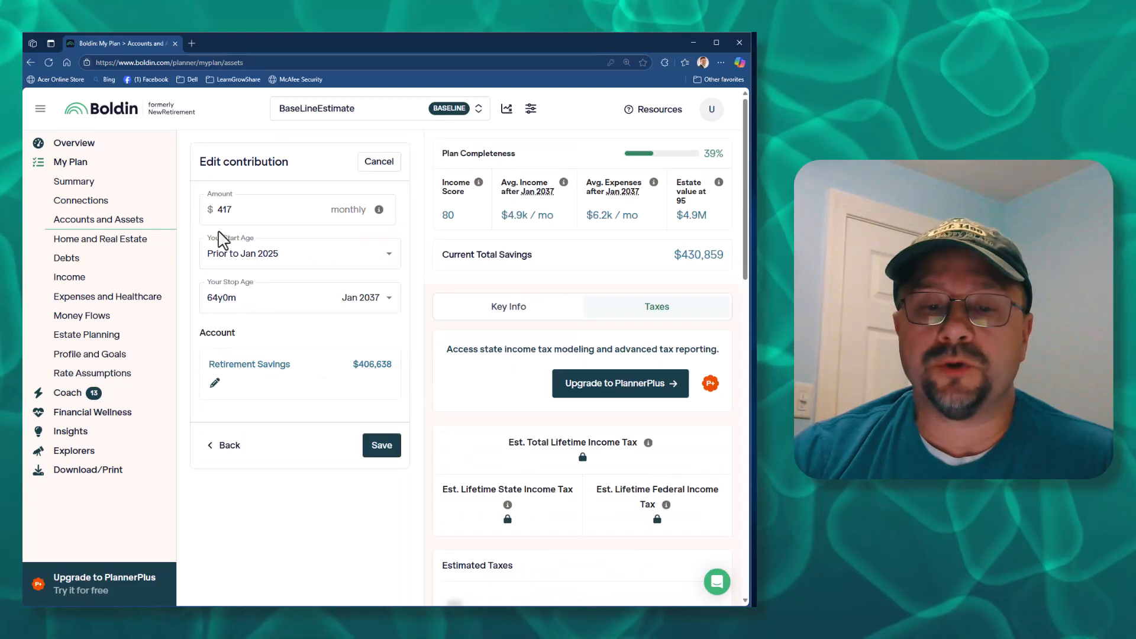
pyautogui.click(309, 208)
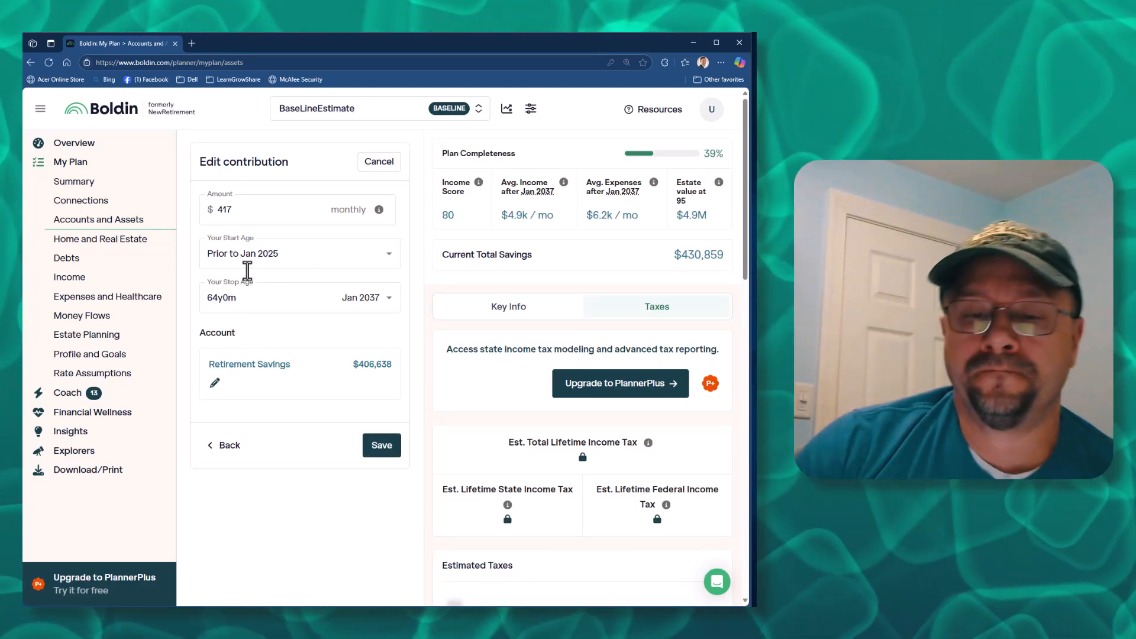
pyautogui.click(249, 220)
pyautogui.moveTo(247, 219); pyautogui.dragTo(206, 215)
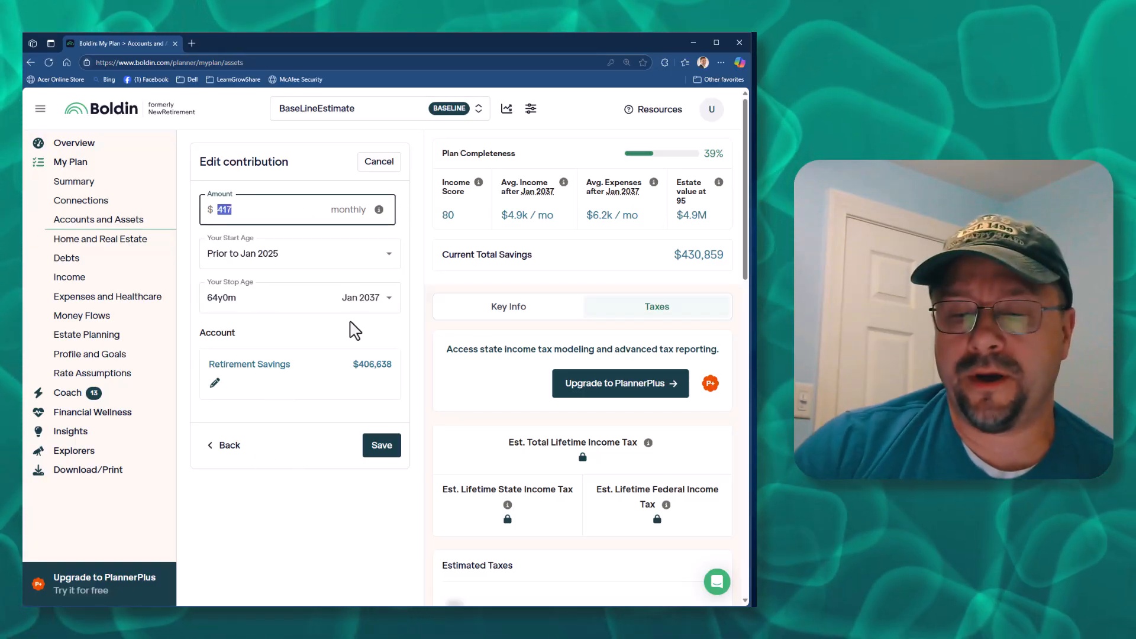
pyautogui.click(227, 447)
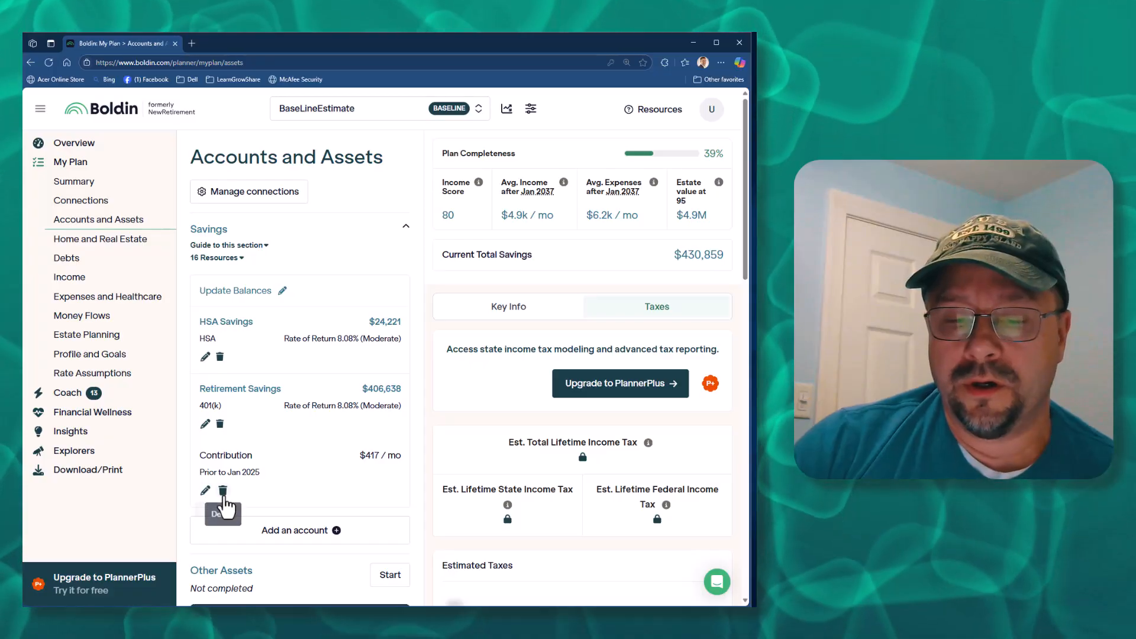
pyautogui.click(222, 490)
pyautogui.click(386, 353)
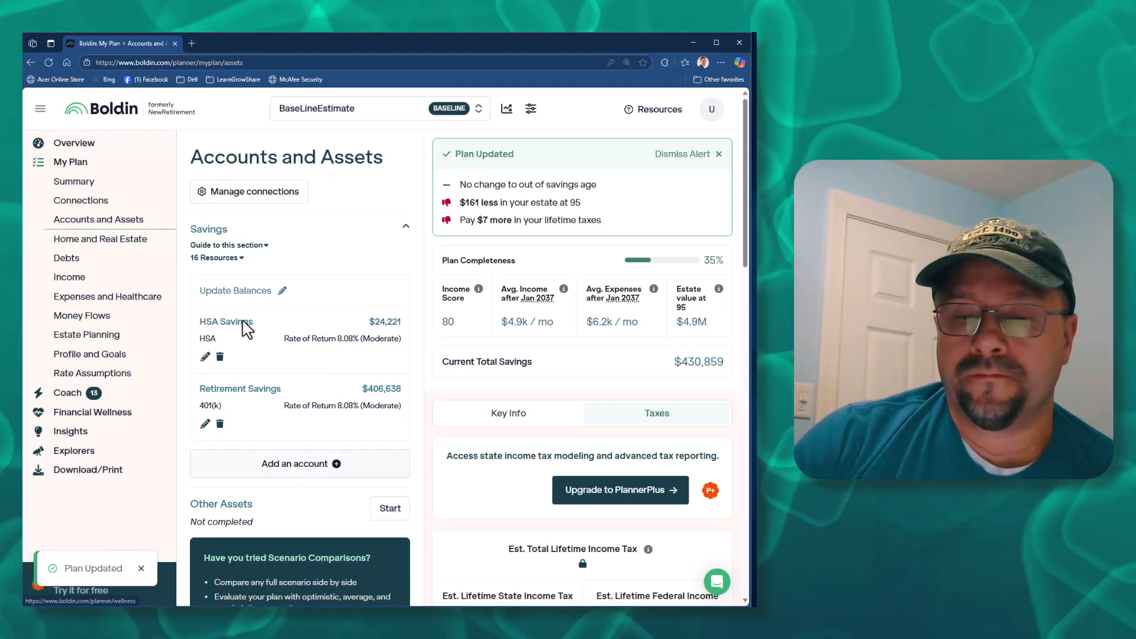
# Step: Check the Accounts & Assets completion status in the plan summary against the items listed in that section
pyautogui.click(74, 182)
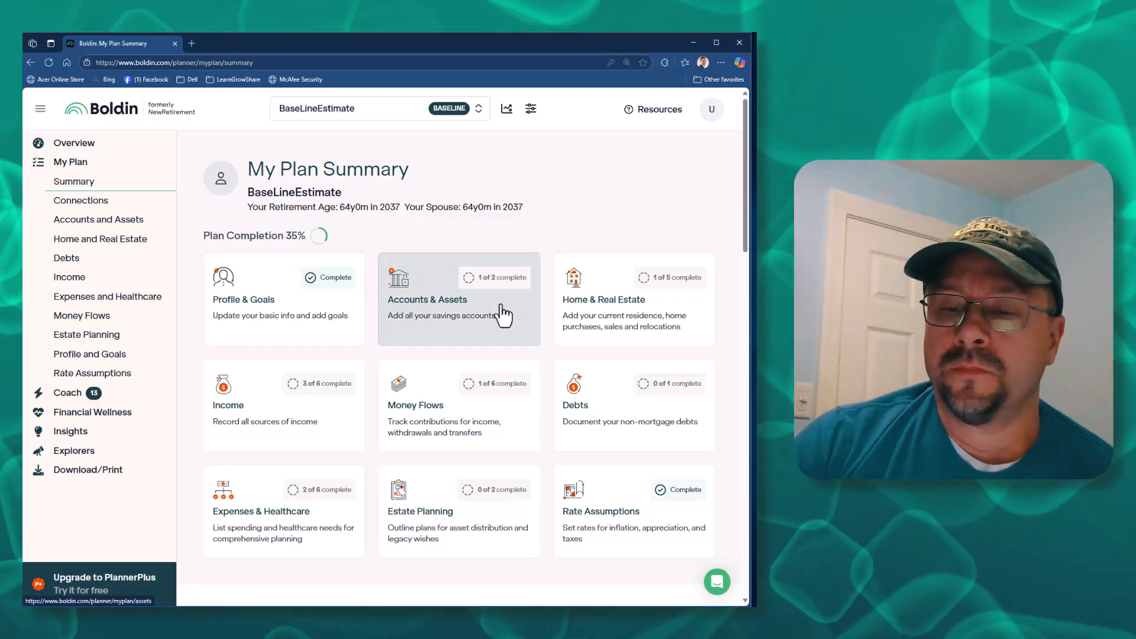
pyautogui.click(502, 313)
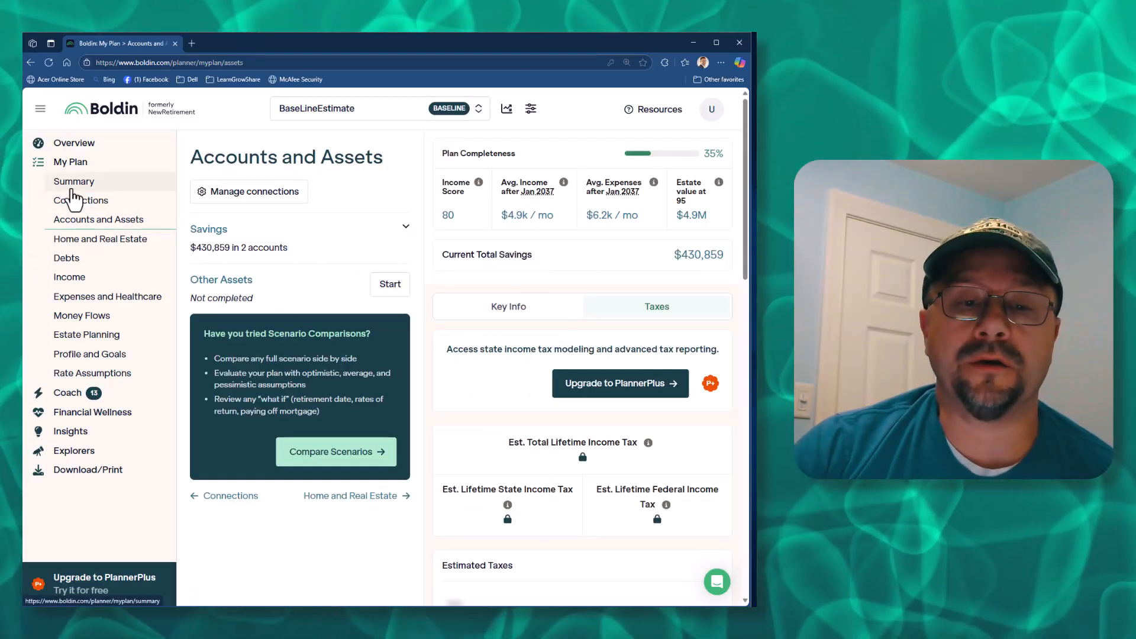
pyautogui.click(72, 190)
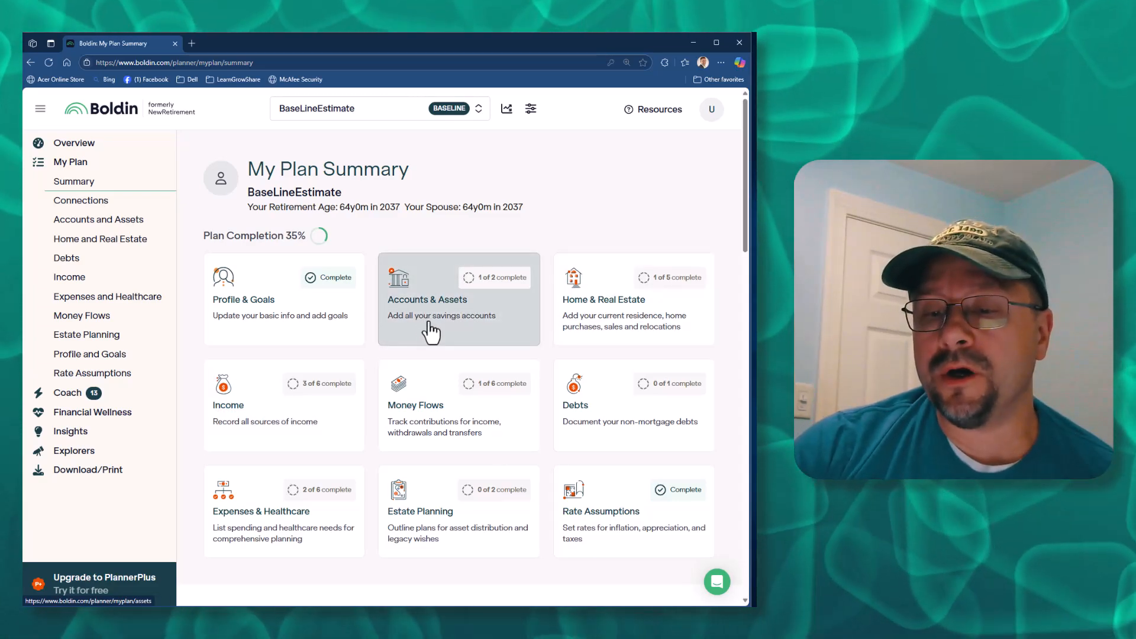
# Step: Start the Other Assets entry in Accounts & Assets and answer No to owning any other assets
pyautogui.click(431, 333)
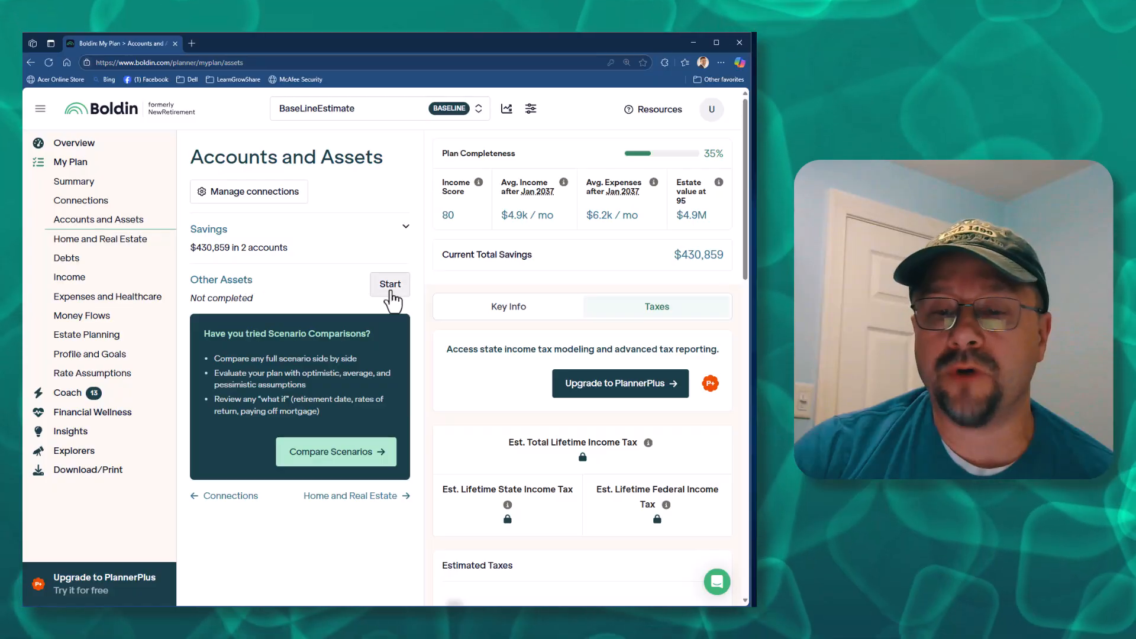
pyautogui.click(390, 284)
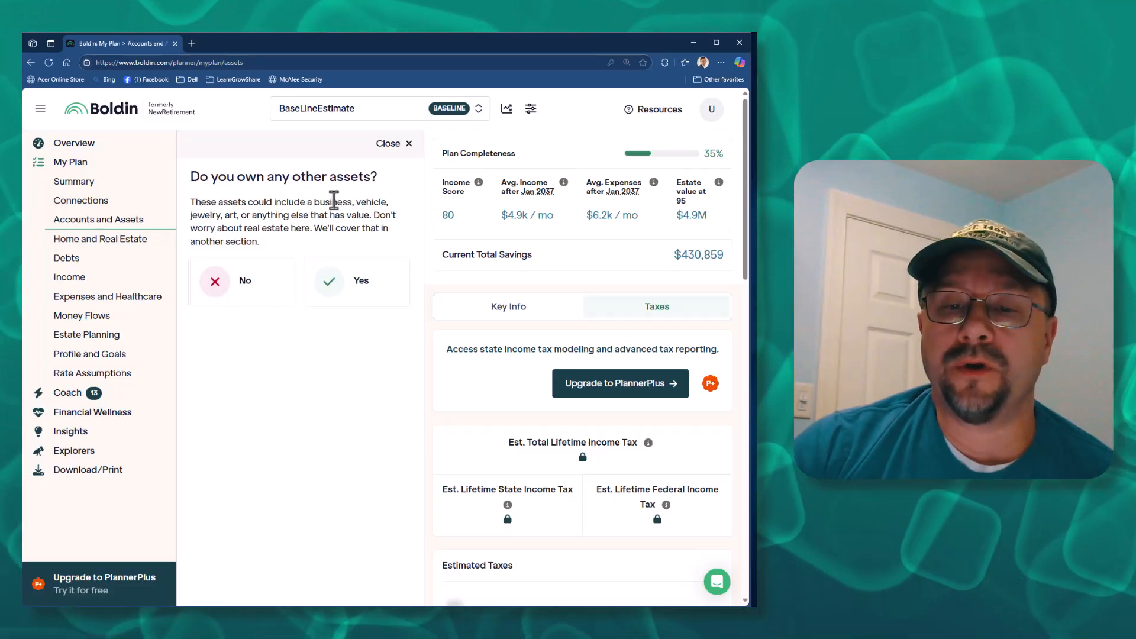
pyautogui.moveTo(202, 203); pyautogui.dragTo(389, 203)
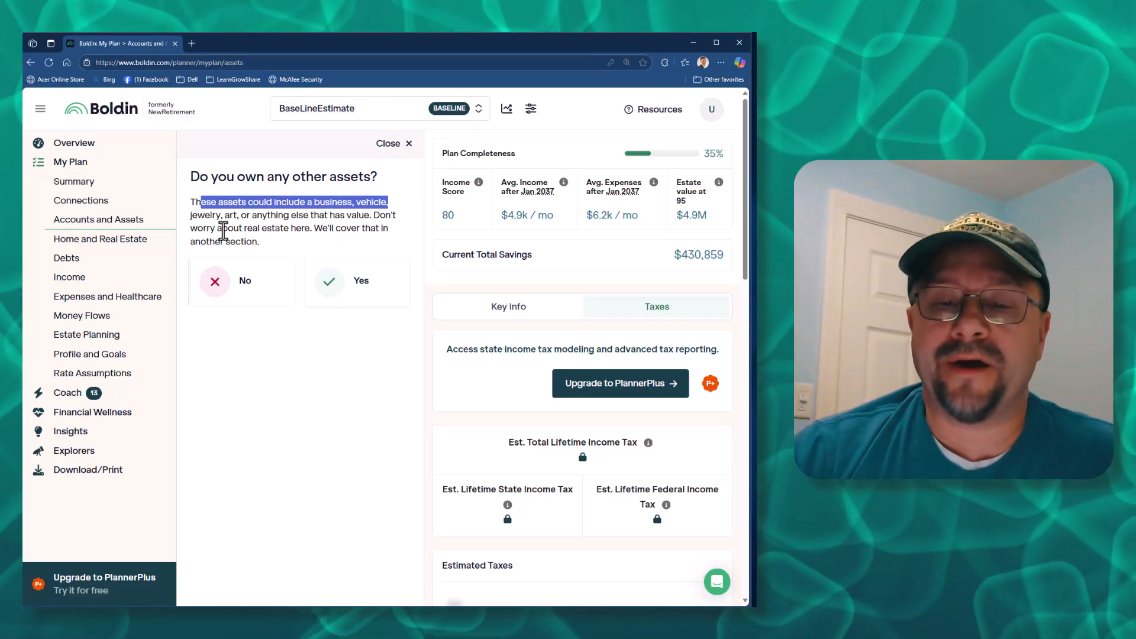
pyautogui.click(239, 303)
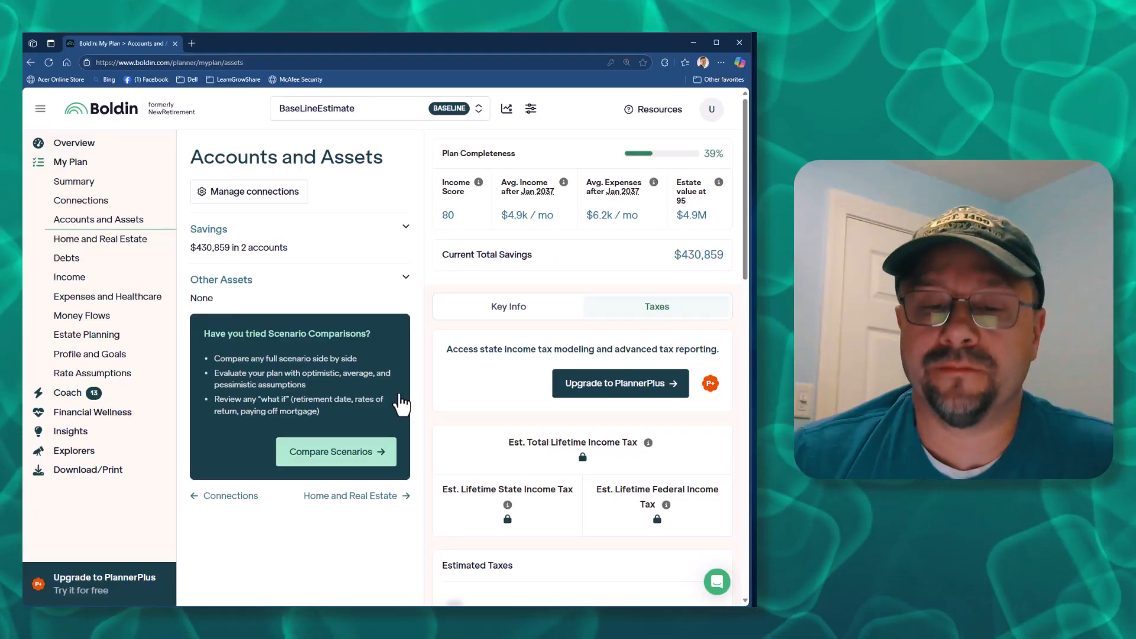
# Step: Open Home & Real Estate from the plan summary and look through its primary residence and future real estate items
pyautogui.click(89, 181)
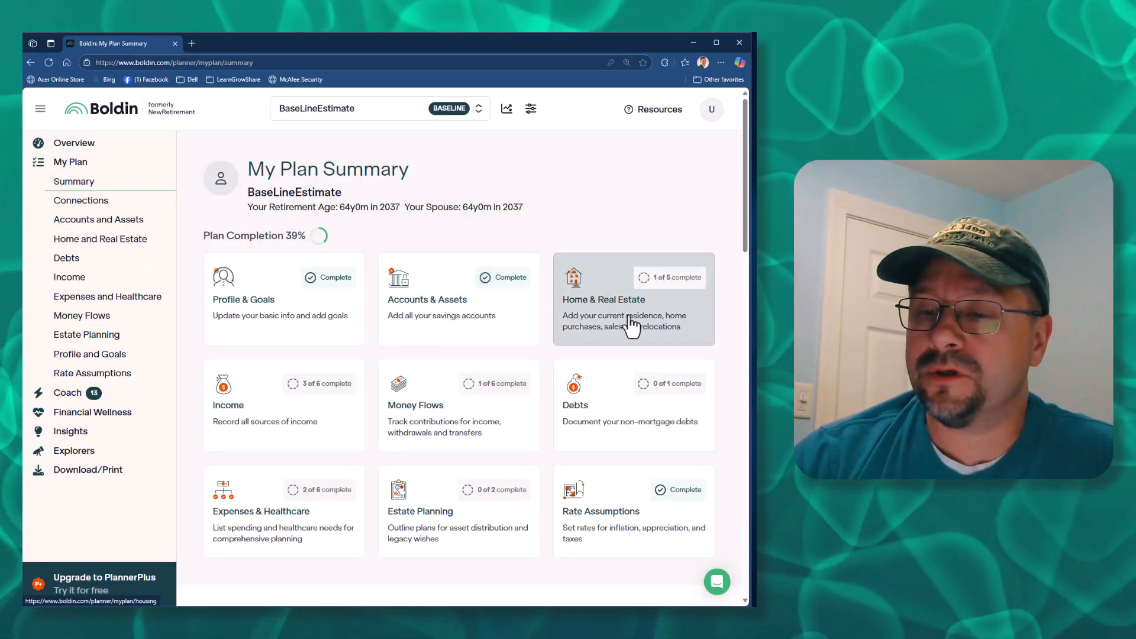
pyautogui.click(613, 327)
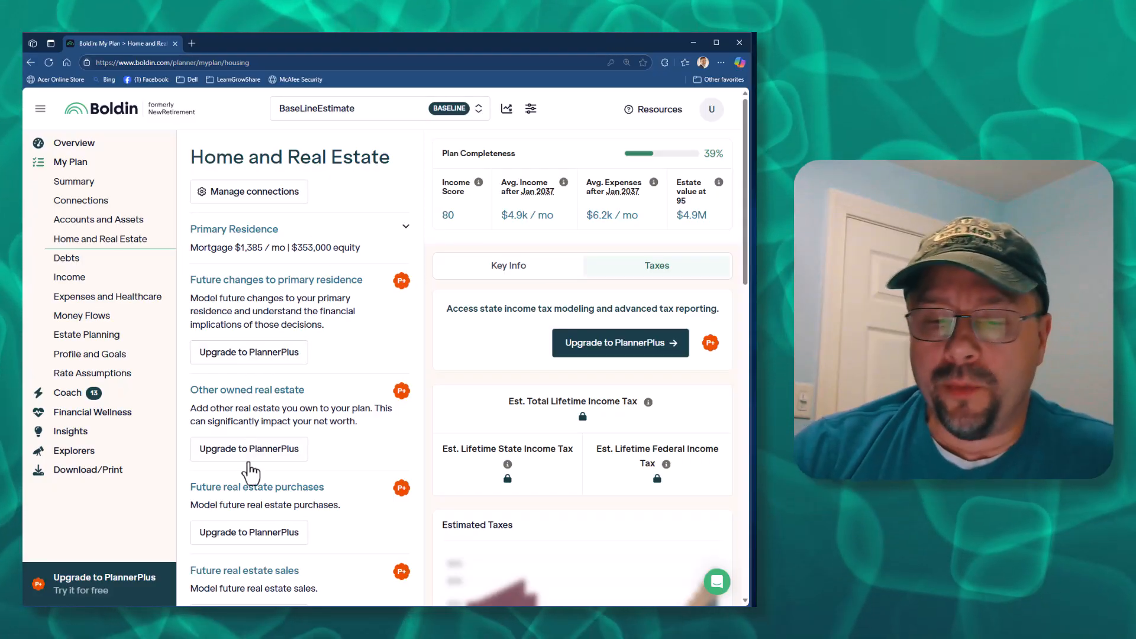
pyautogui.scroll(-1, 237, 540)
pyautogui.scroll(1, 202, 527)
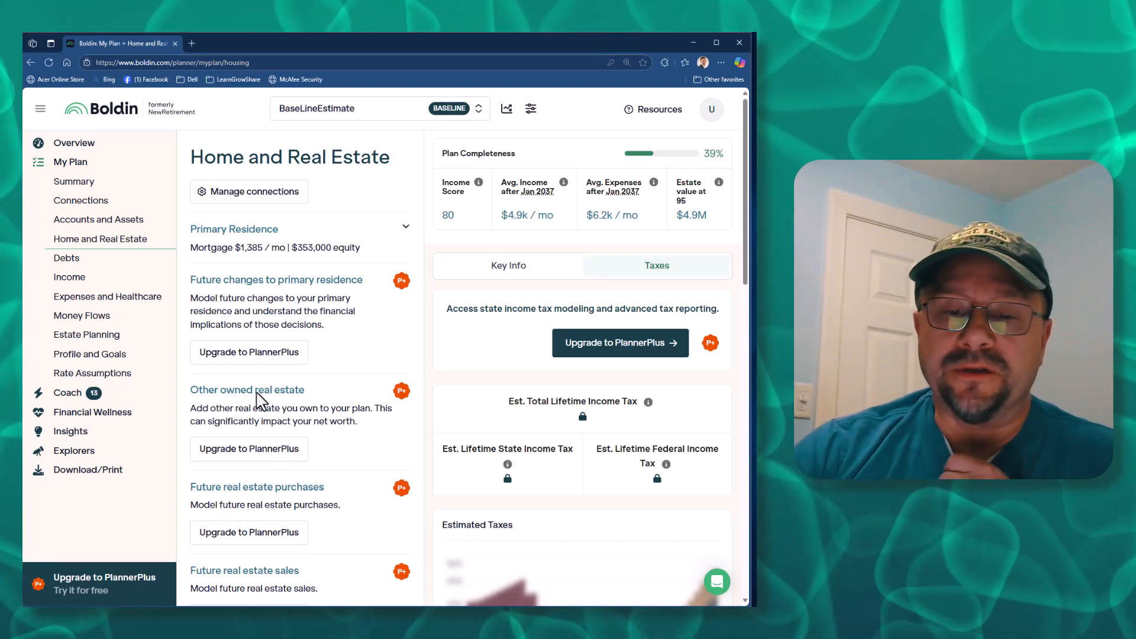
pyautogui.moveTo(205, 280); pyautogui.dragTo(326, 283)
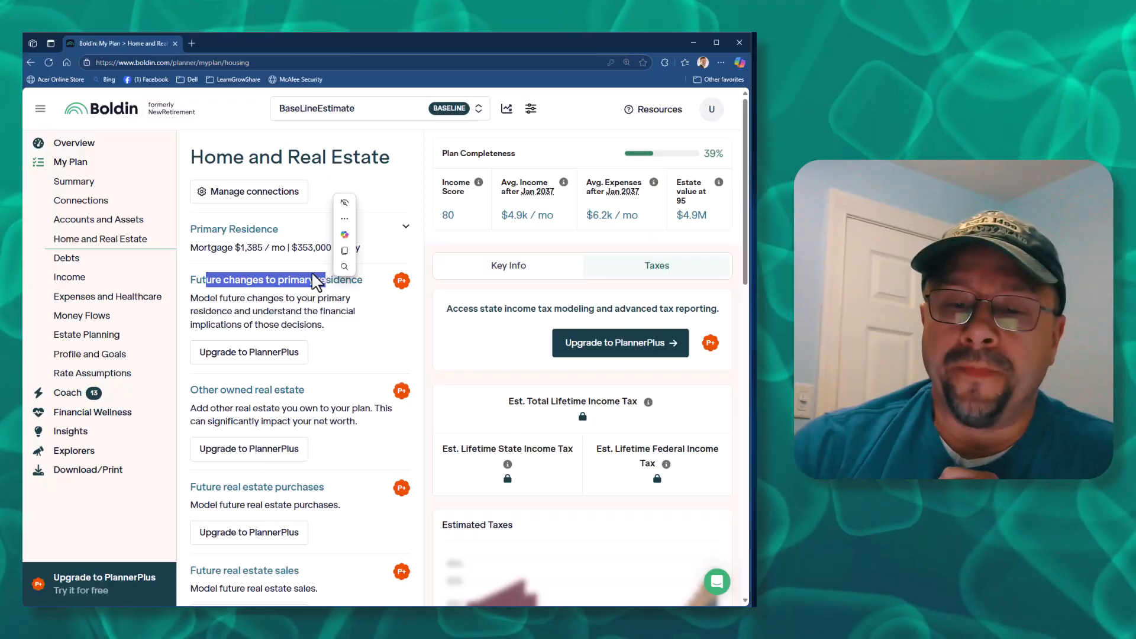
# Step: Open the Primary Residence mortgage for editing, review its home value, balance, payment, APR and payoff date, and save it
pyautogui.click(287, 249)
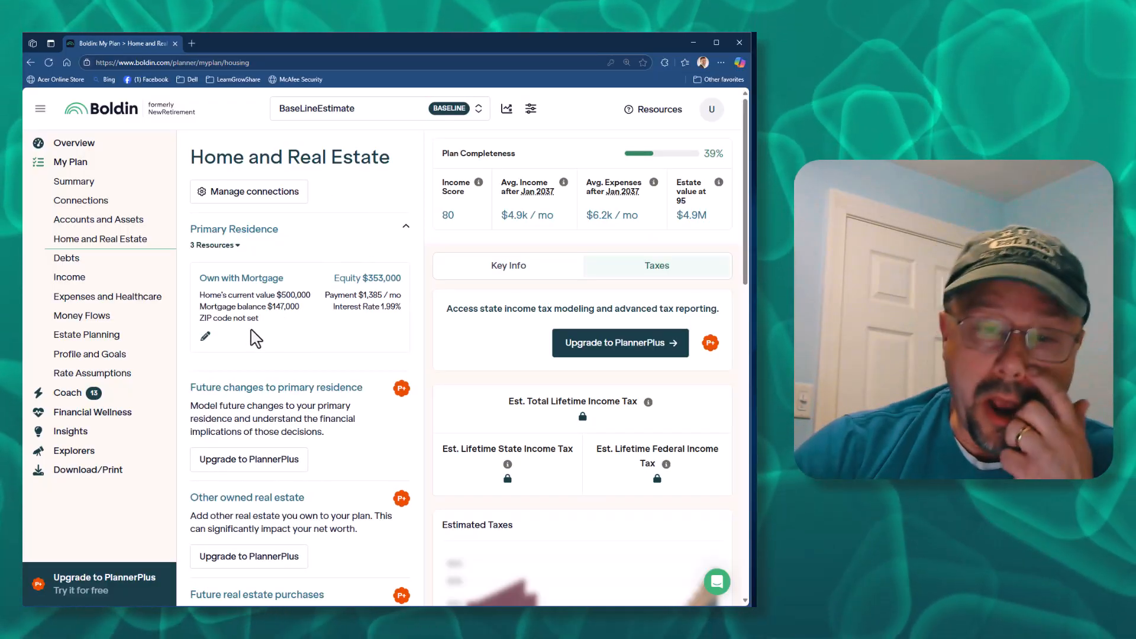
pyautogui.click(206, 336)
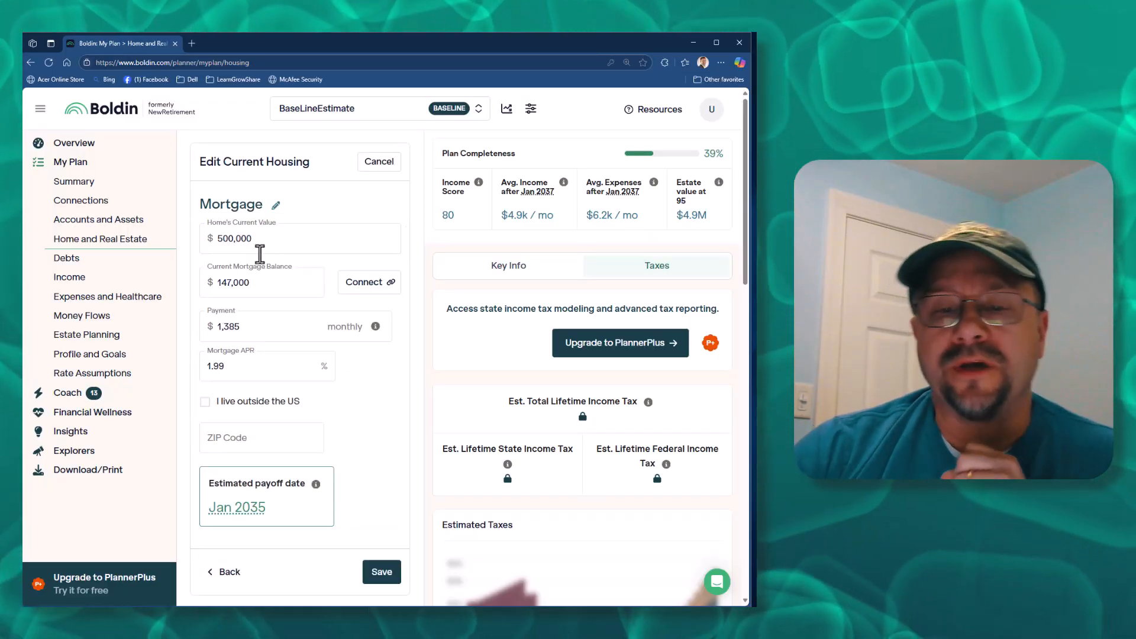
pyautogui.moveTo(307, 241); pyautogui.dragTo(191, 242)
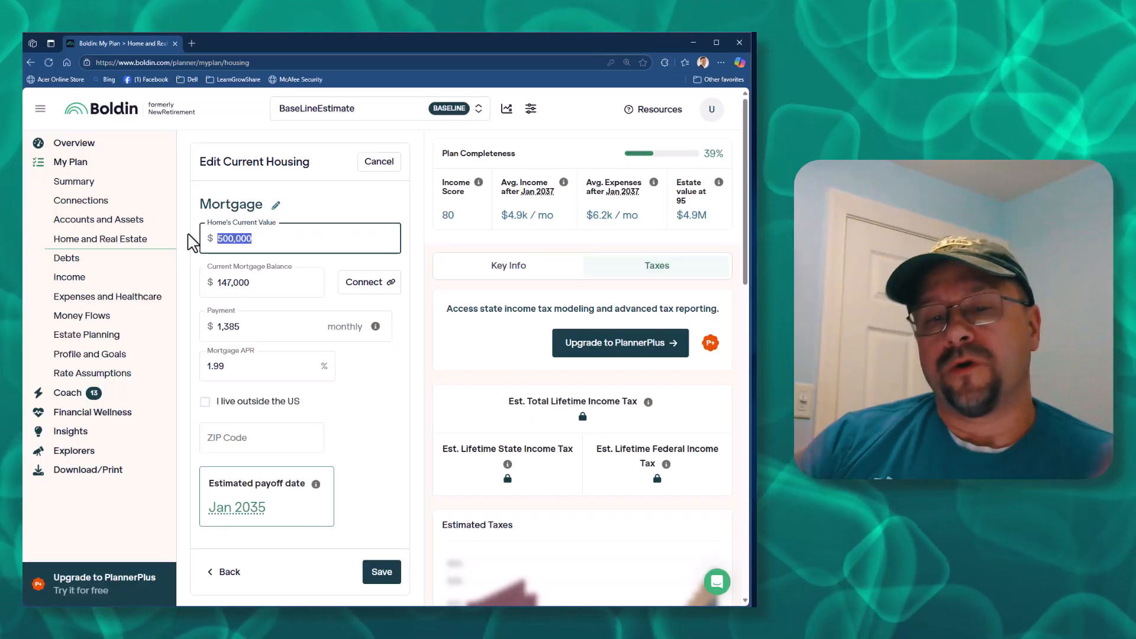
pyautogui.click(286, 285)
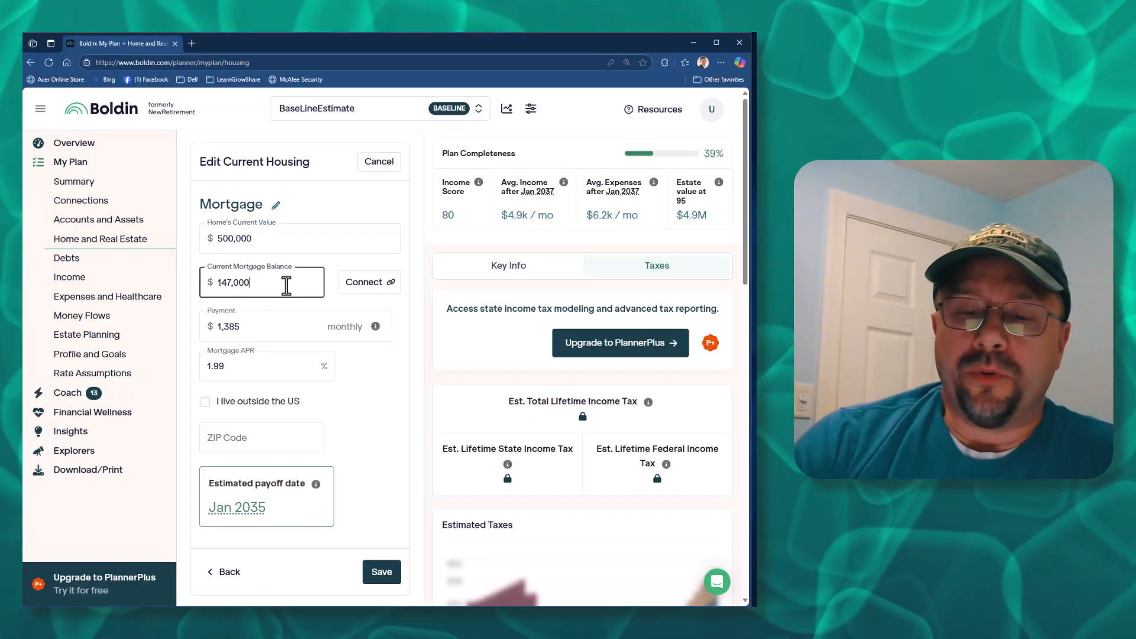
pyautogui.click(256, 326)
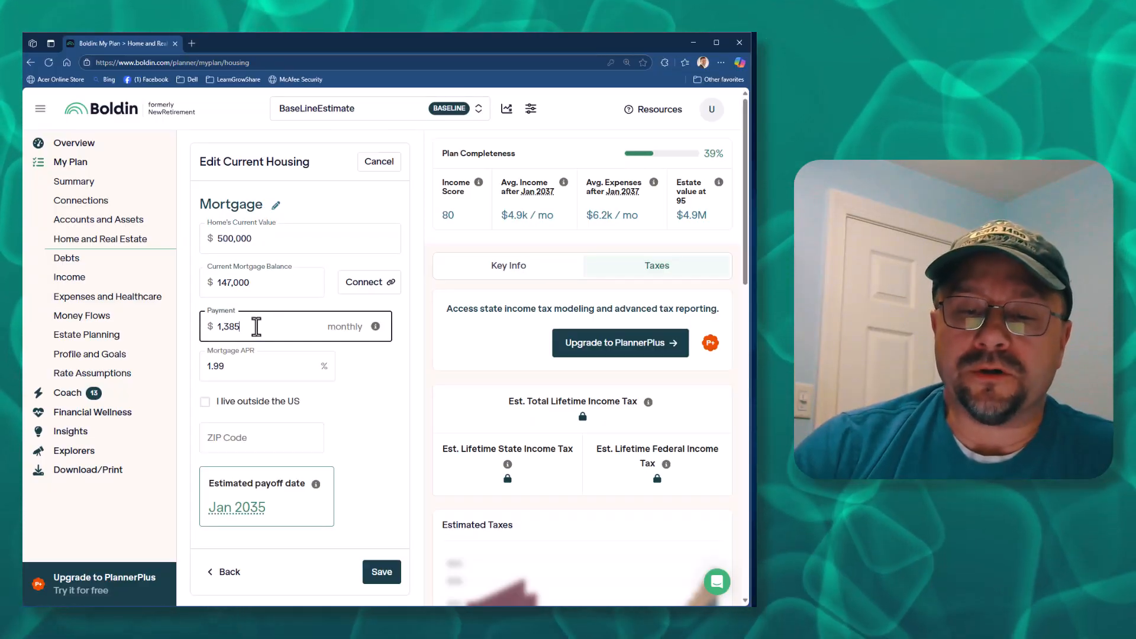
pyautogui.click(233, 370)
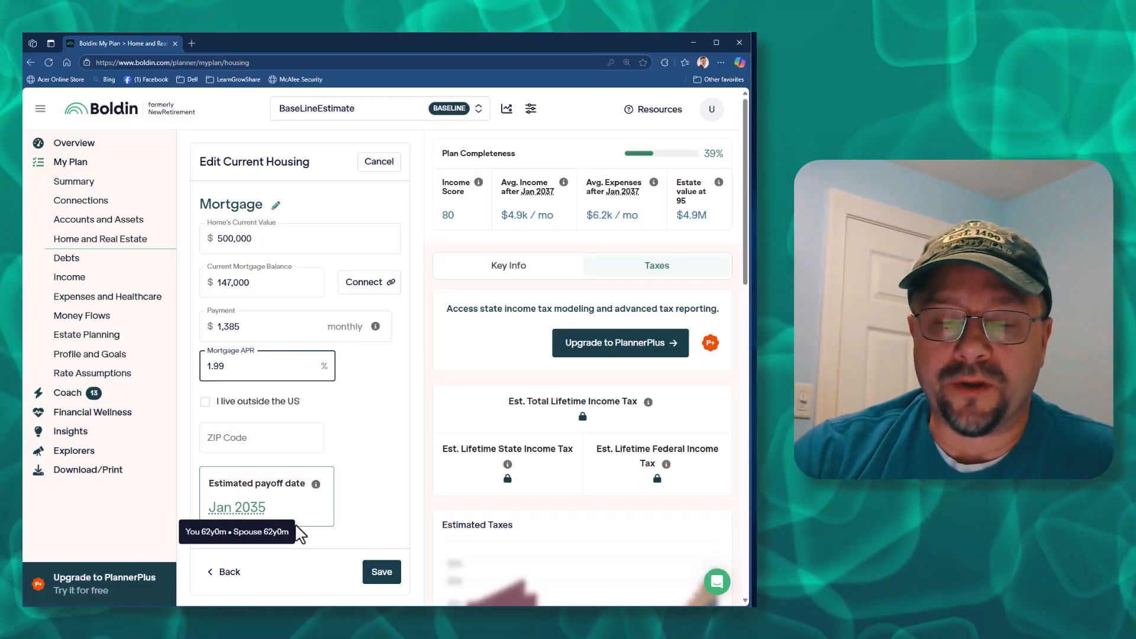
pyautogui.click(373, 518)
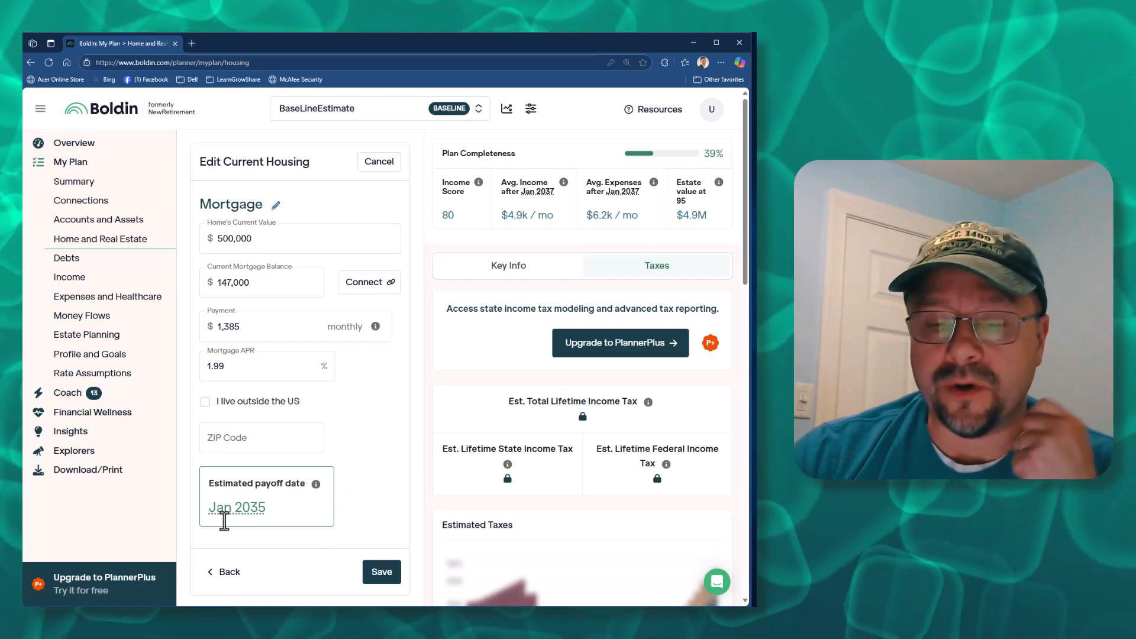
pyautogui.moveTo(229, 507)
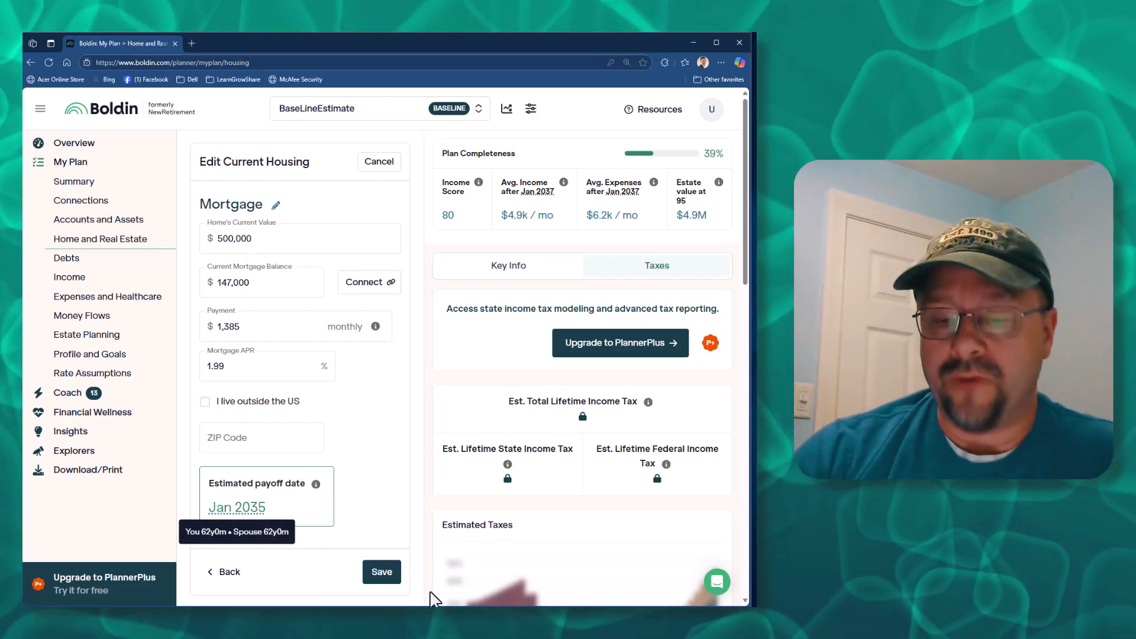
pyautogui.click(380, 573)
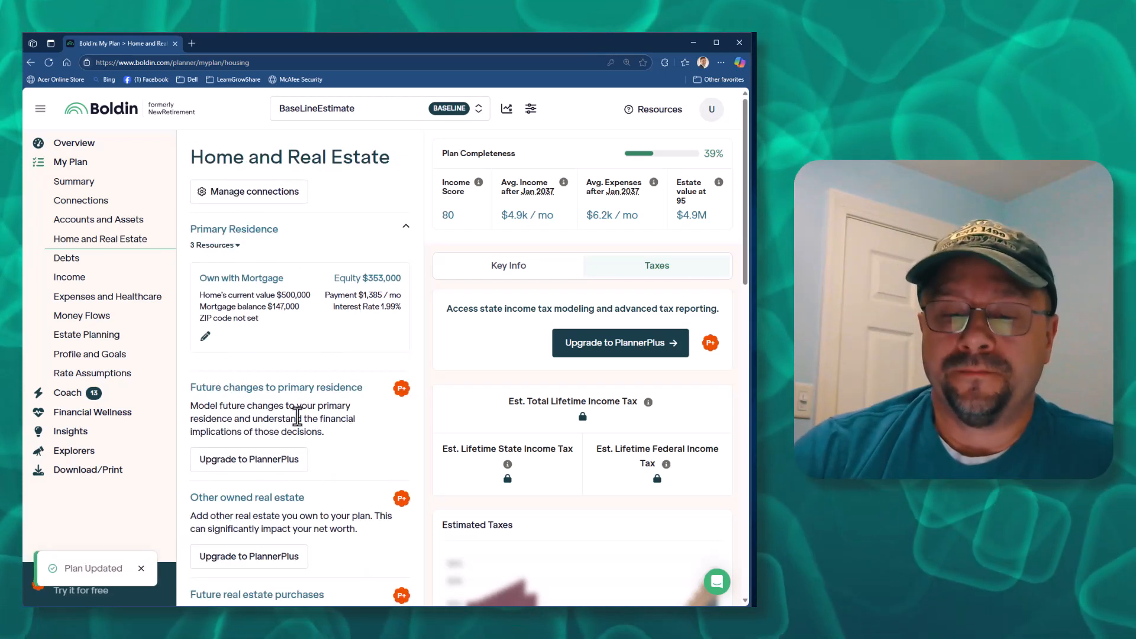
# Step: Check the Home & Real Estate completion status in the plan summary and look through that section's remaining items
pyautogui.scroll(-5, 290, 467)
pyautogui.click(89, 184)
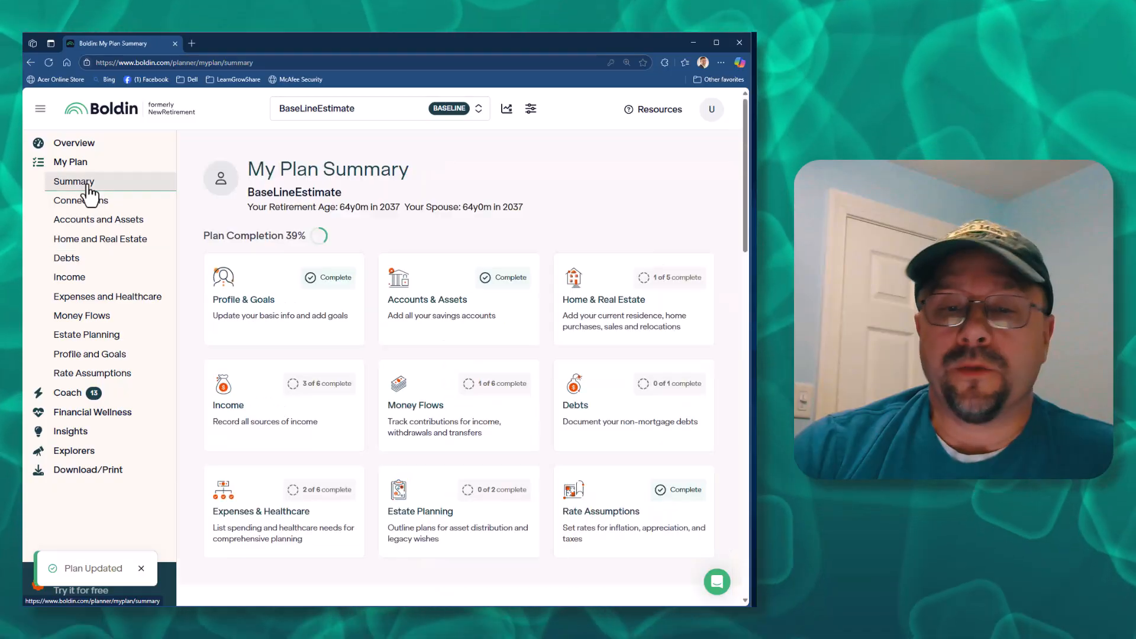
pyautogui.click(630, 321)
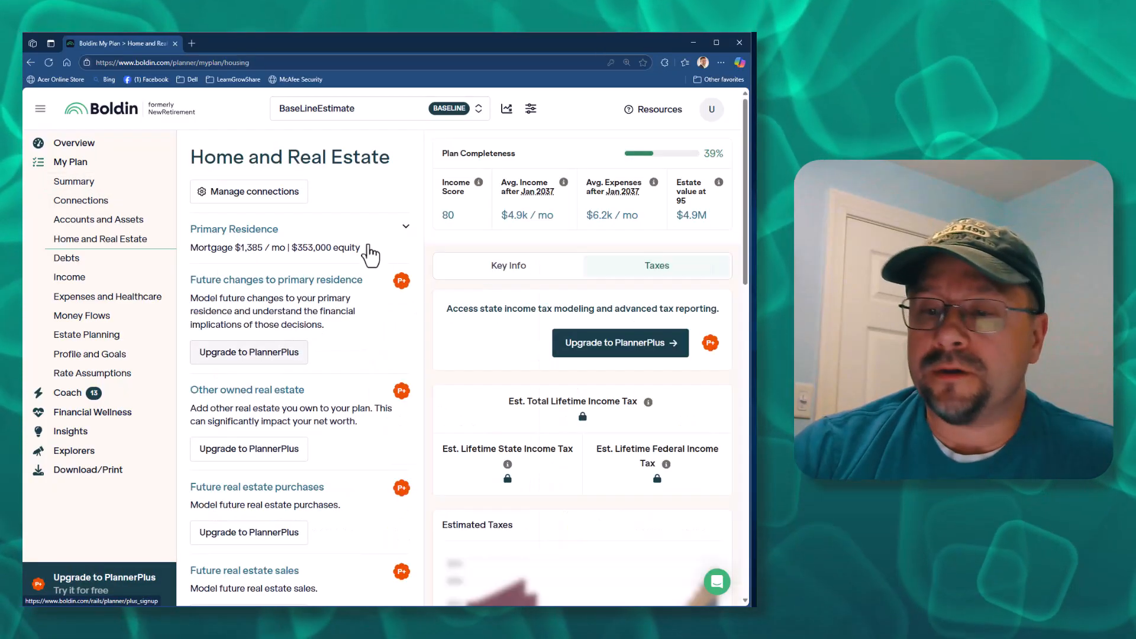
pyautogui.scroll(-5, 264, 296)
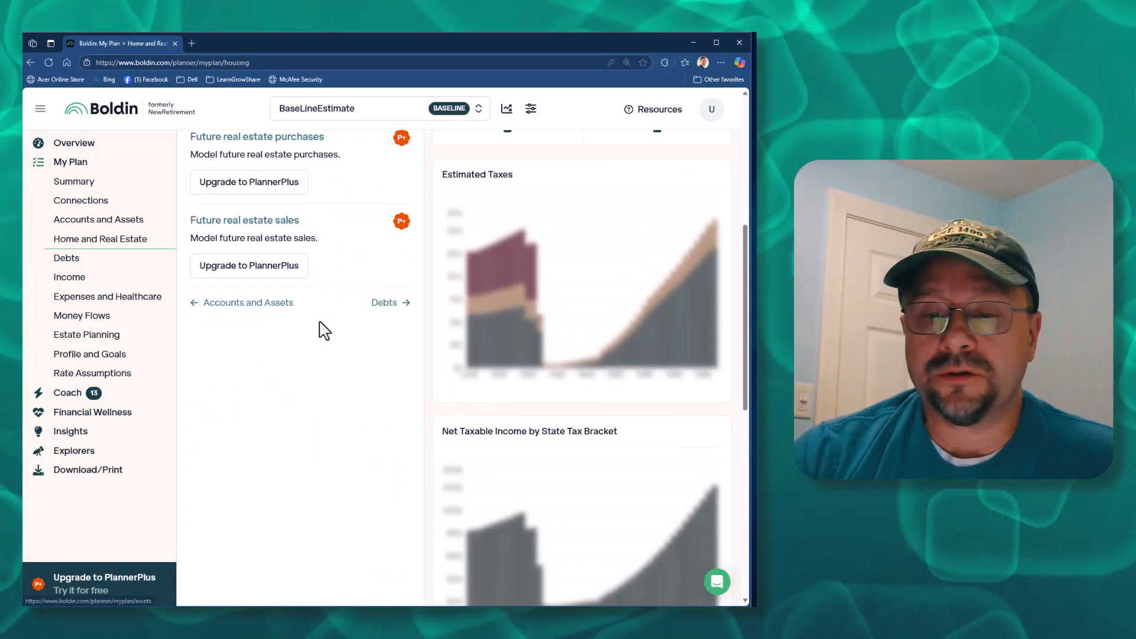
pyautogui.scroll(3, 367, 497)
# Step: Go to Debts, start the Non-Mortgage Debts entry and answer No to having any non-mortgage debts
pyautogui.click(381, 522)
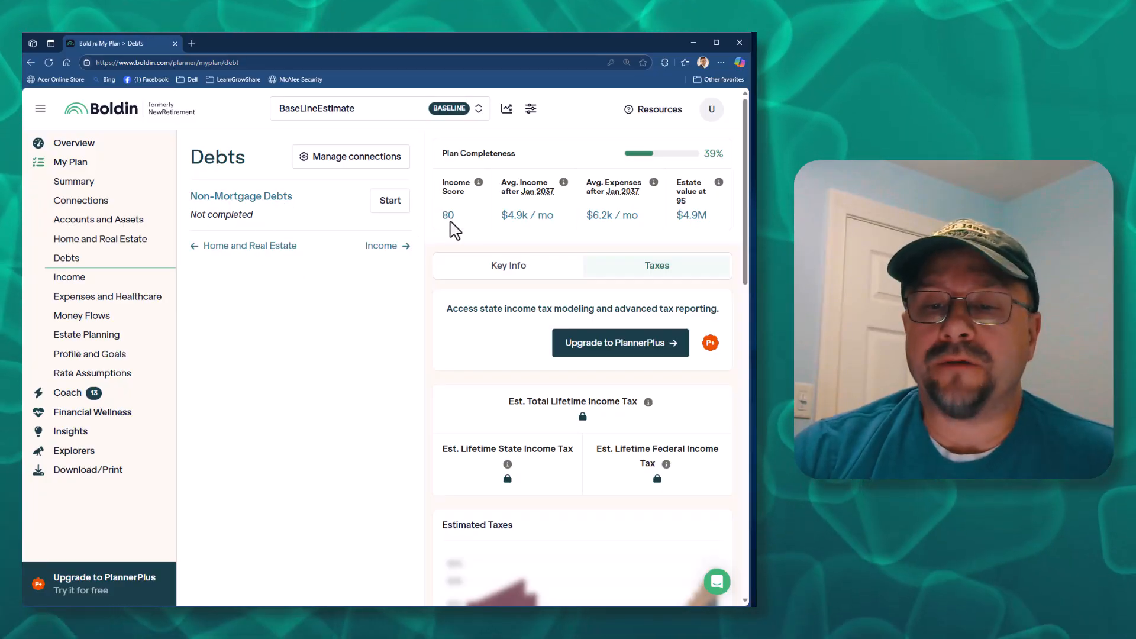
pyautogui.click(385, 213)
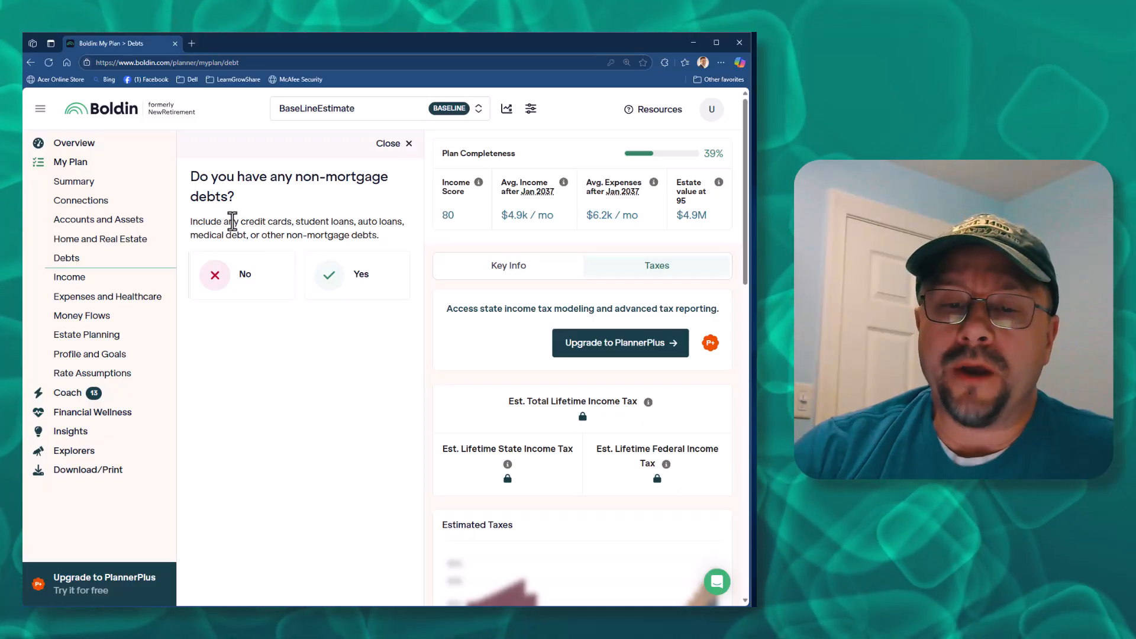
pyautogui.moveTo(256, 227); pyautogui.dragTo(379, 248)
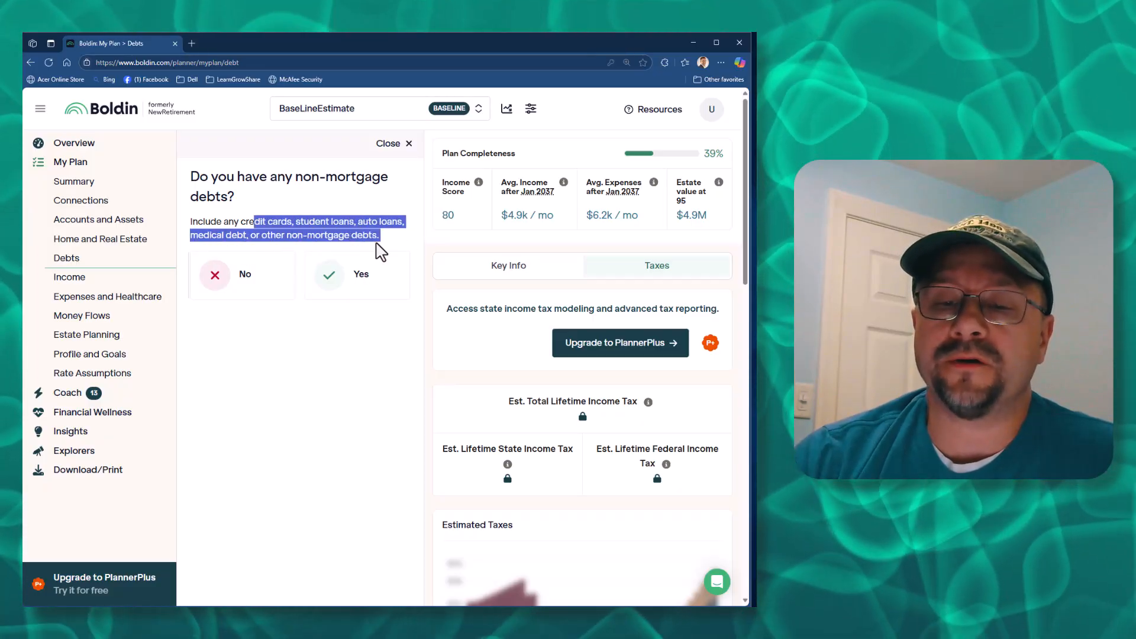
pyautogui.moveTo(246, 223); pyautogui.dragTo(284, 227)
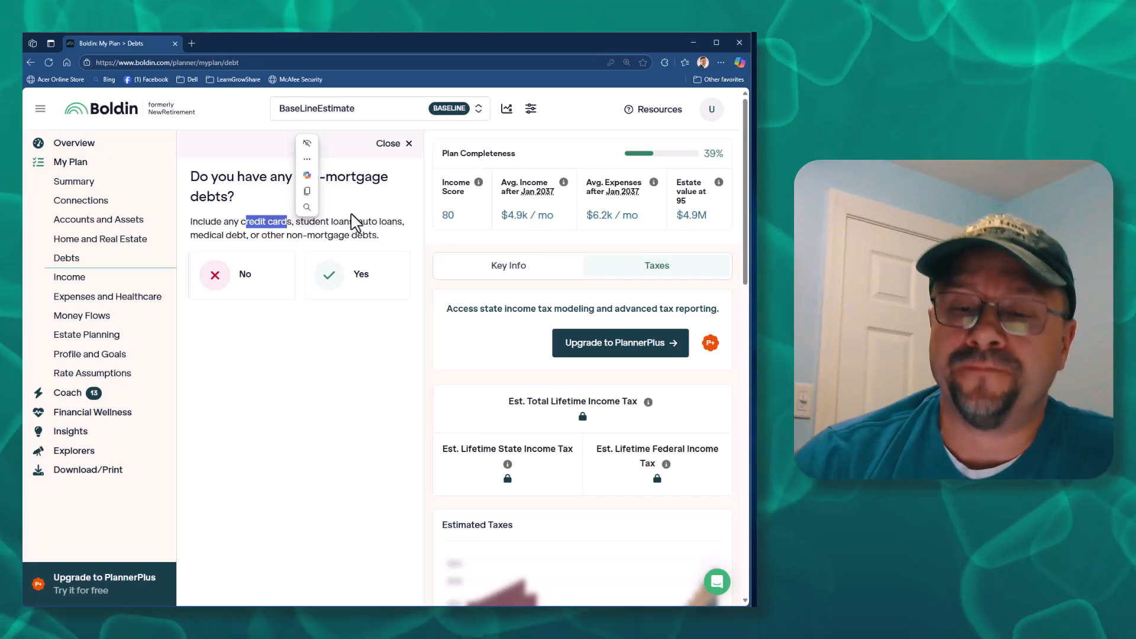
pyautogui.click(245, 277)
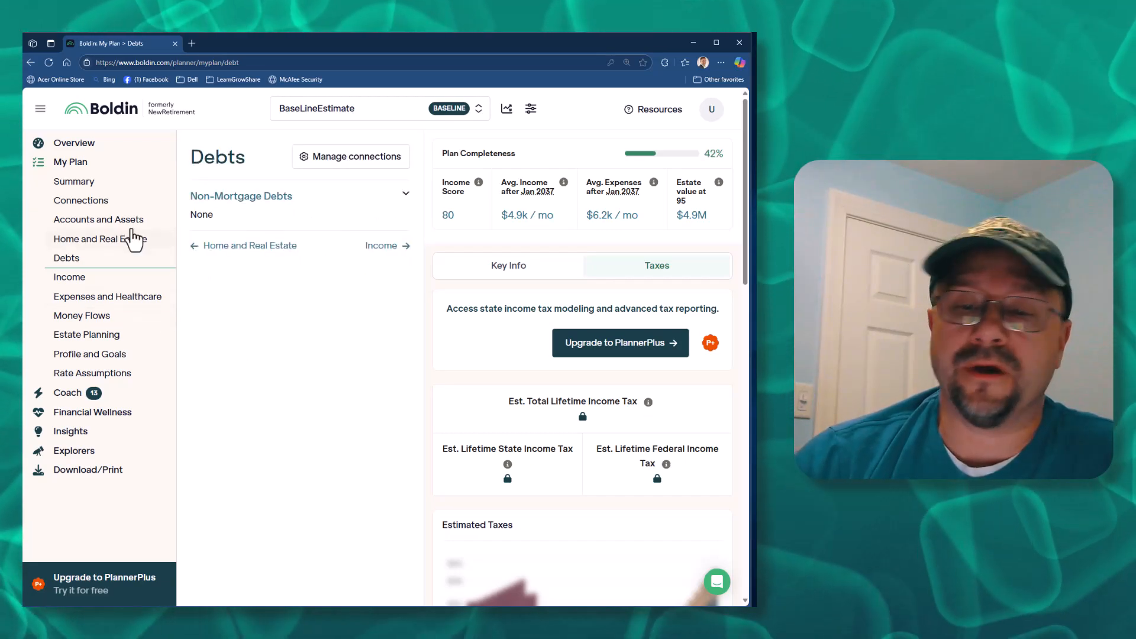
# Step: Check the Income completion status in the plan summary, then go to the Income section and review its Work entries
pyautogui.click(381, 246)
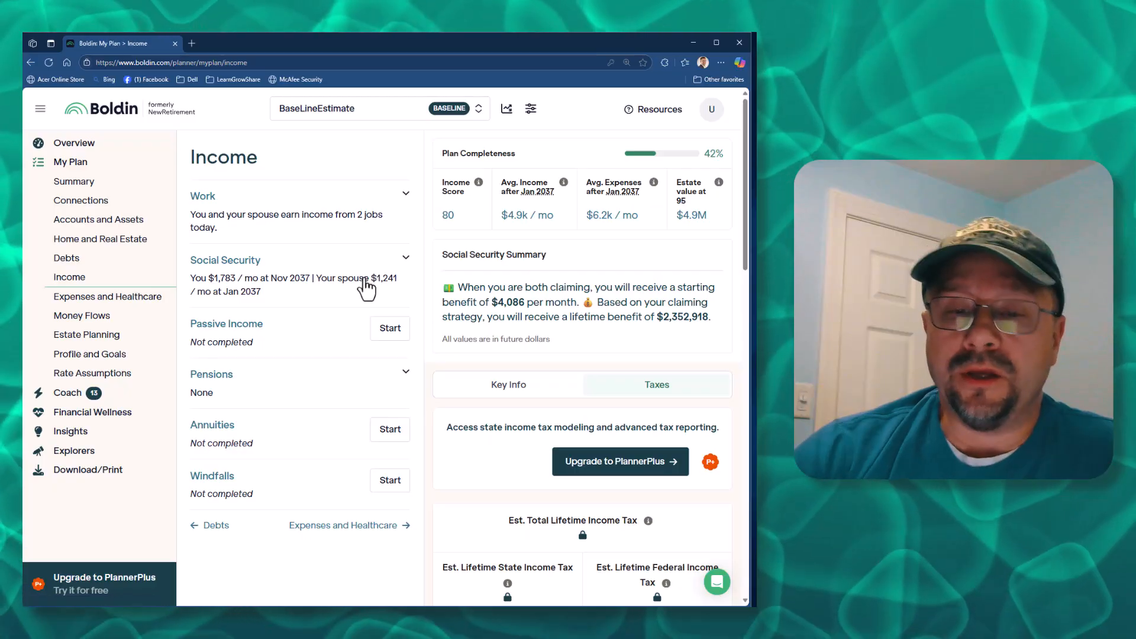
pyautogui.click(74, 182)
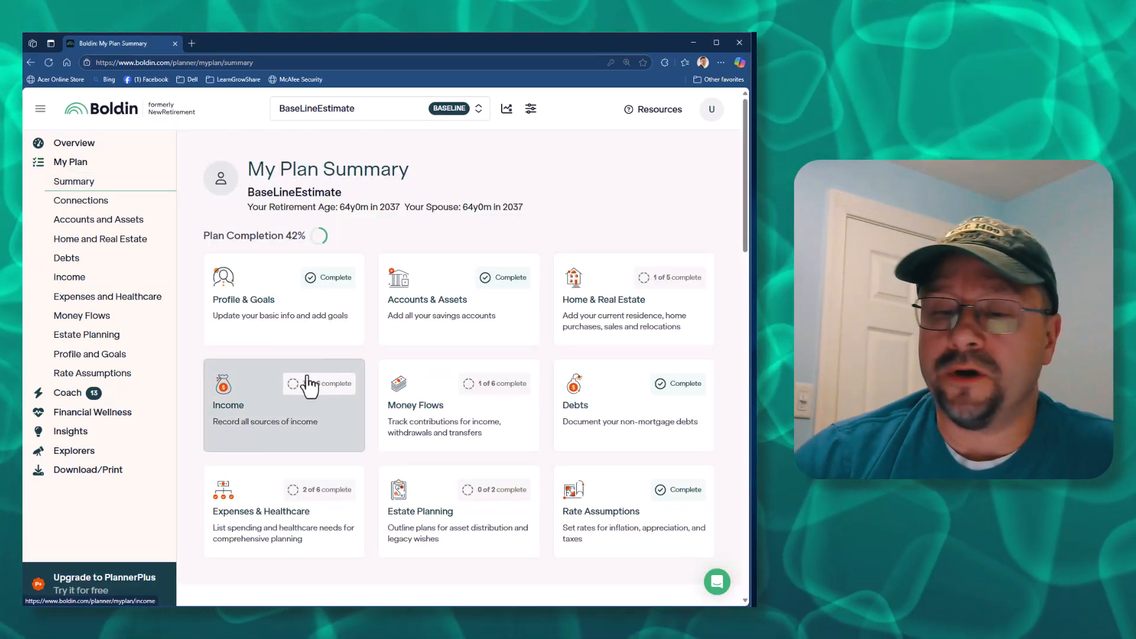
pyautogui.click(265, 405)
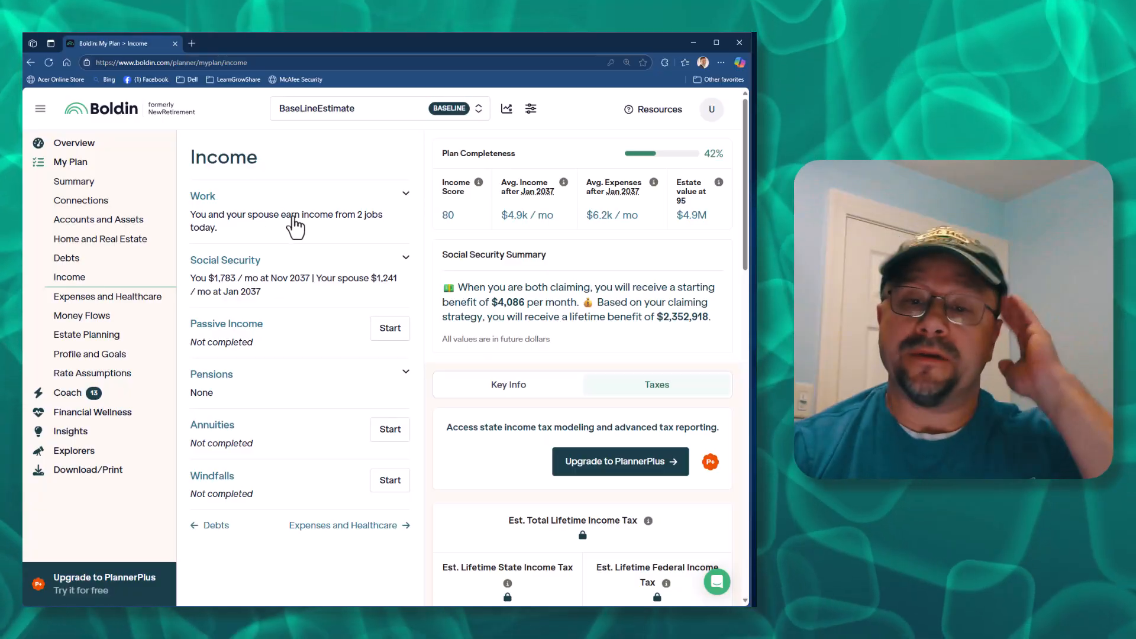
pyautogui.click(297, 225)
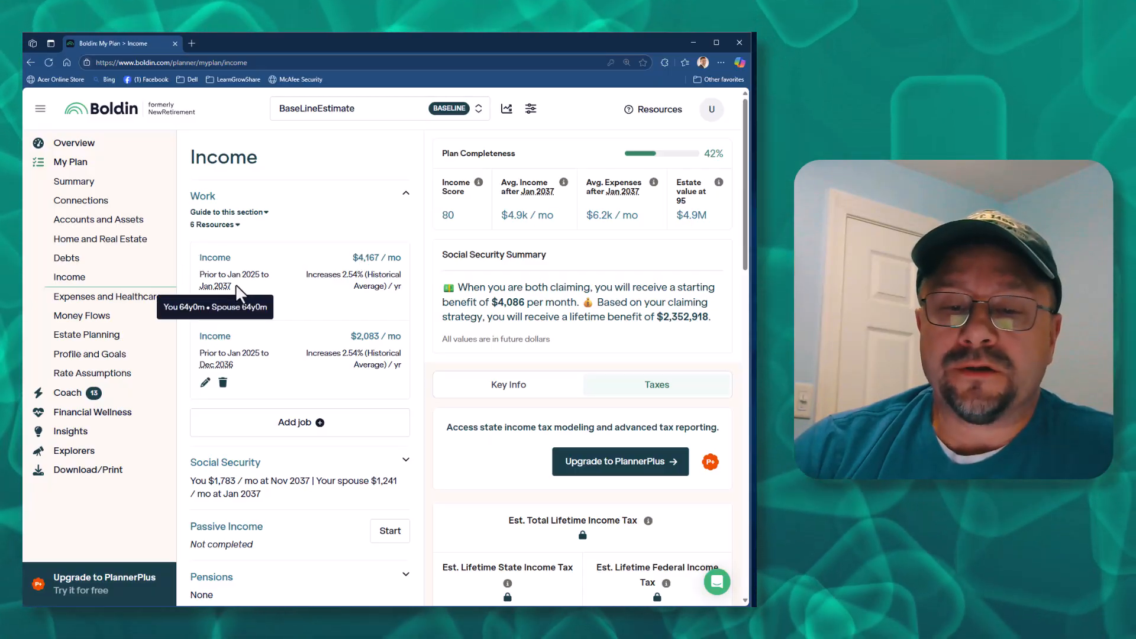
pyautogui.moveTo(228, 275)
pyautogui.mouseDown()
pyautogui.moveTo(269, 276)
pyautogui.moveTo(249, 291)
pyautogui.moveTo(211, 280)
pyautogui.moveTo(209, 268)
pyautogui.mouseUp()
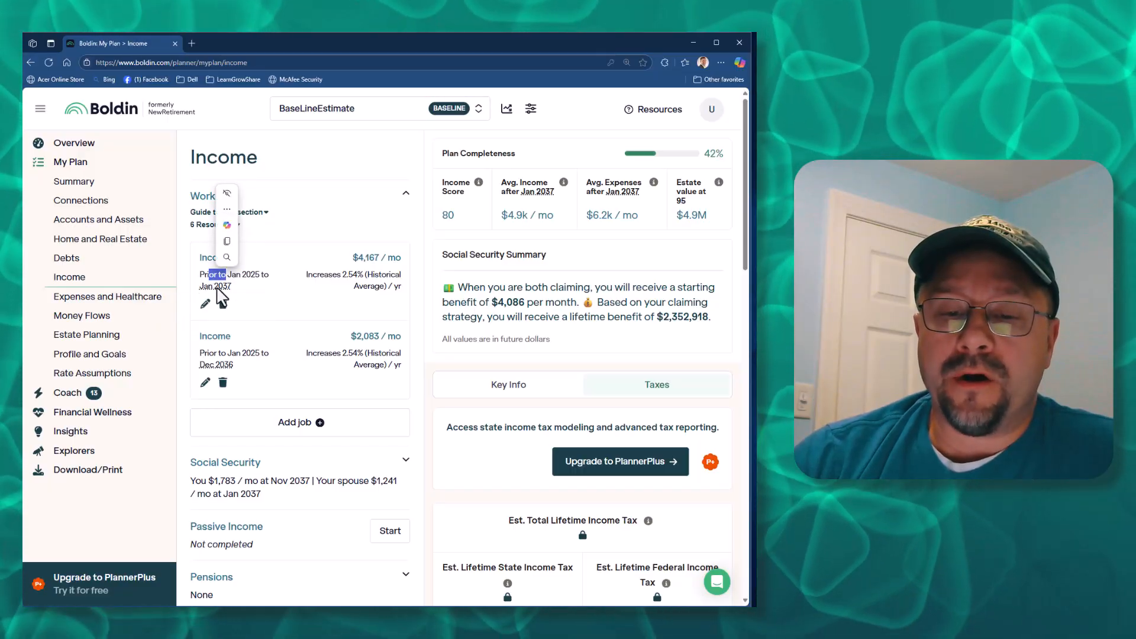
# Step: Open your own job in Work income for editing and review its pre-tax income, start and stop ages, growth rate and paycheck deductions
pyautogui.click(206, 303)
pyautogui.click(236, 376)
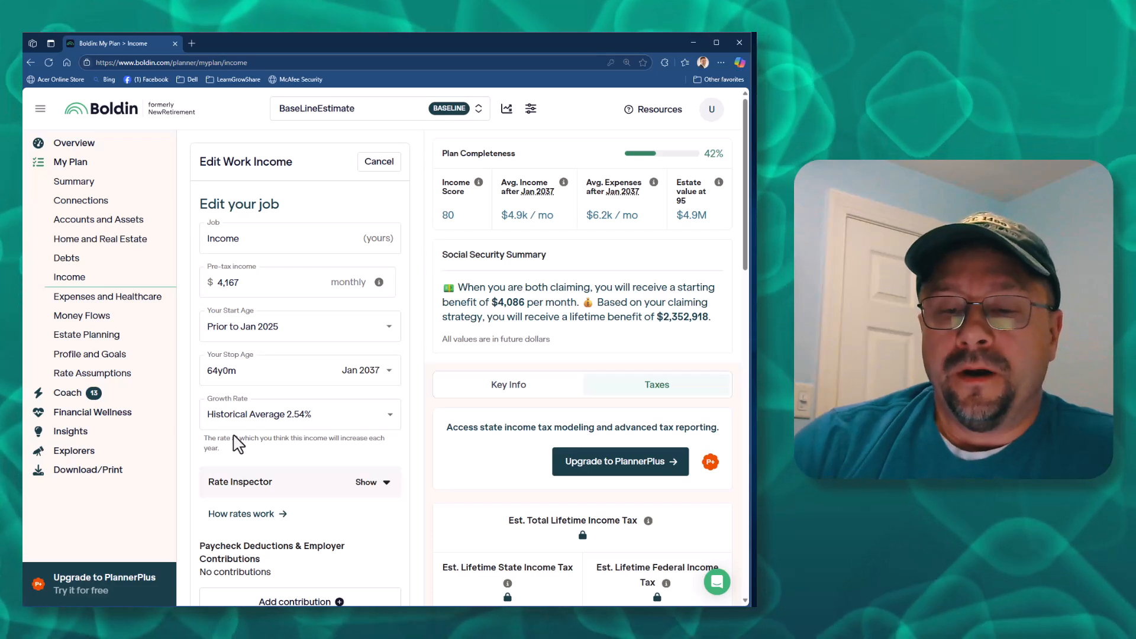
pyautogui.moveTo(248, 288); pyautogui.dragTo(212, 286)
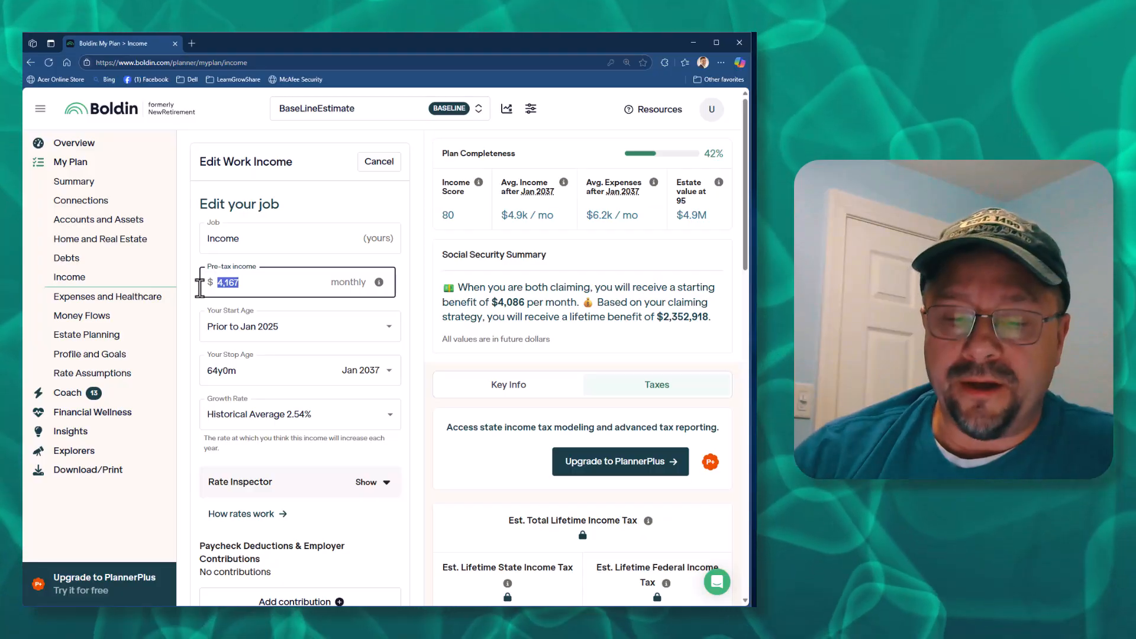
pyautogui.scroll(-3, 291, 438)
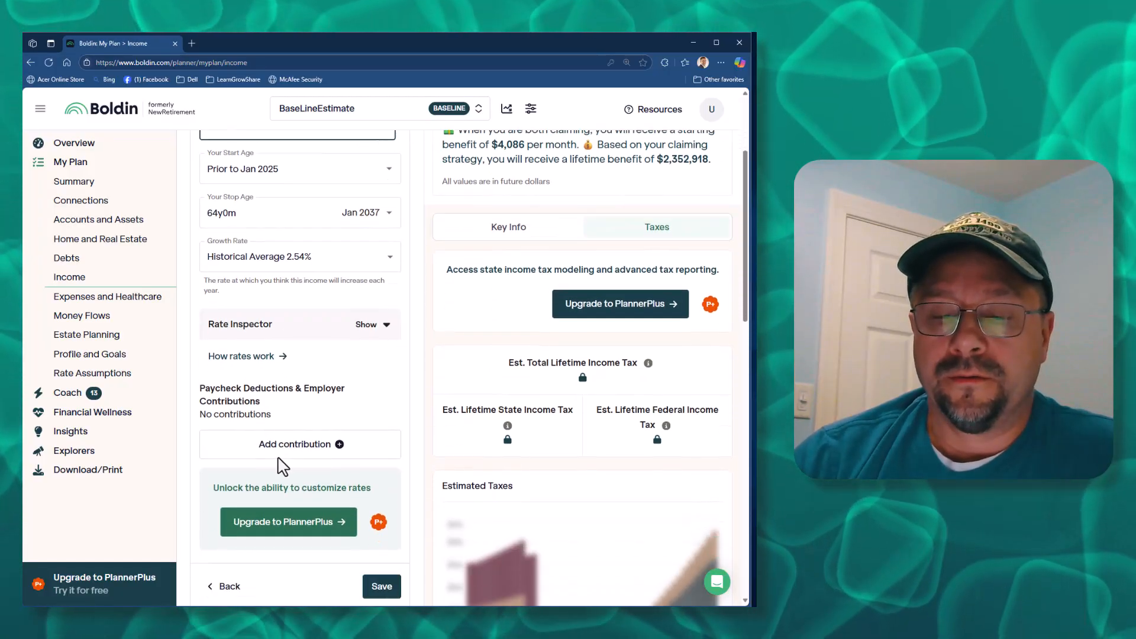
pyautogui.moveTo(199, 348); pyautogui.dragTo(241, 350)
pyautogui.scroll(2, 246, 357)
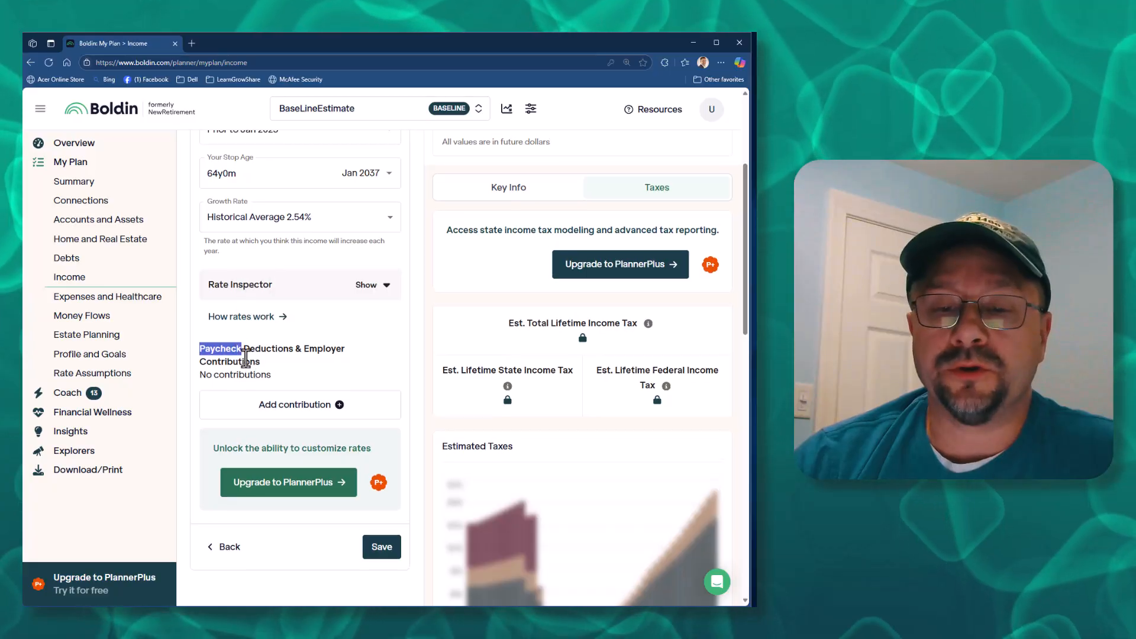
pyautogui.scroll(-4, 254, 272)
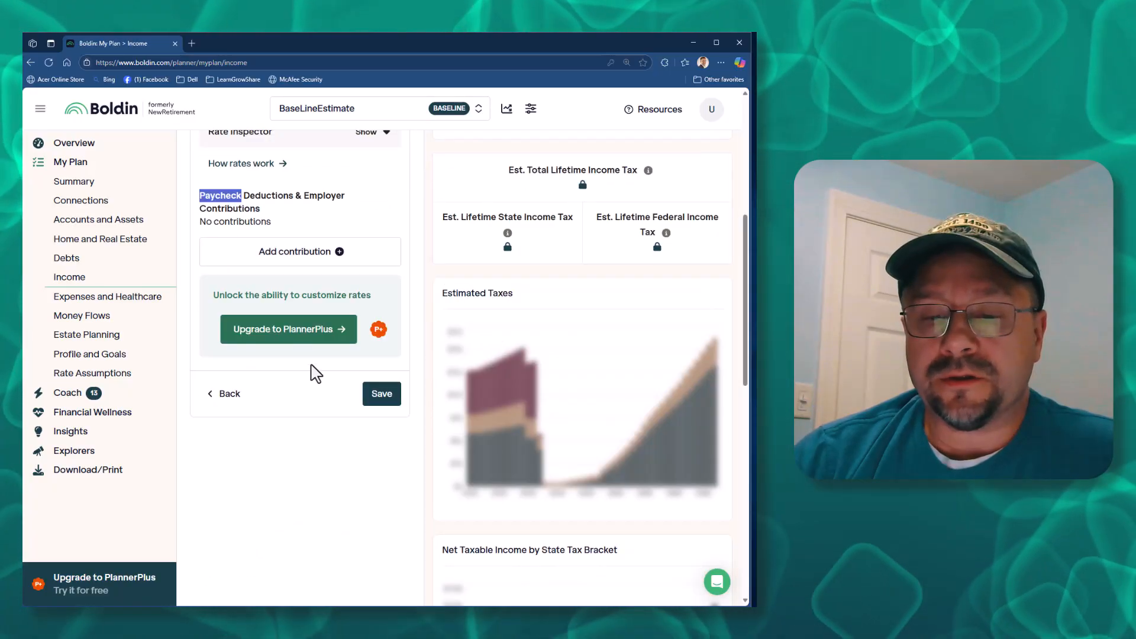
# Step: Add a contribution to the job that is deducted from the paycheck, goes to retirement savings and is a percentage of wages
pyautogui.click(290, 252)
pyautogui.scroll(3, 282, 289)
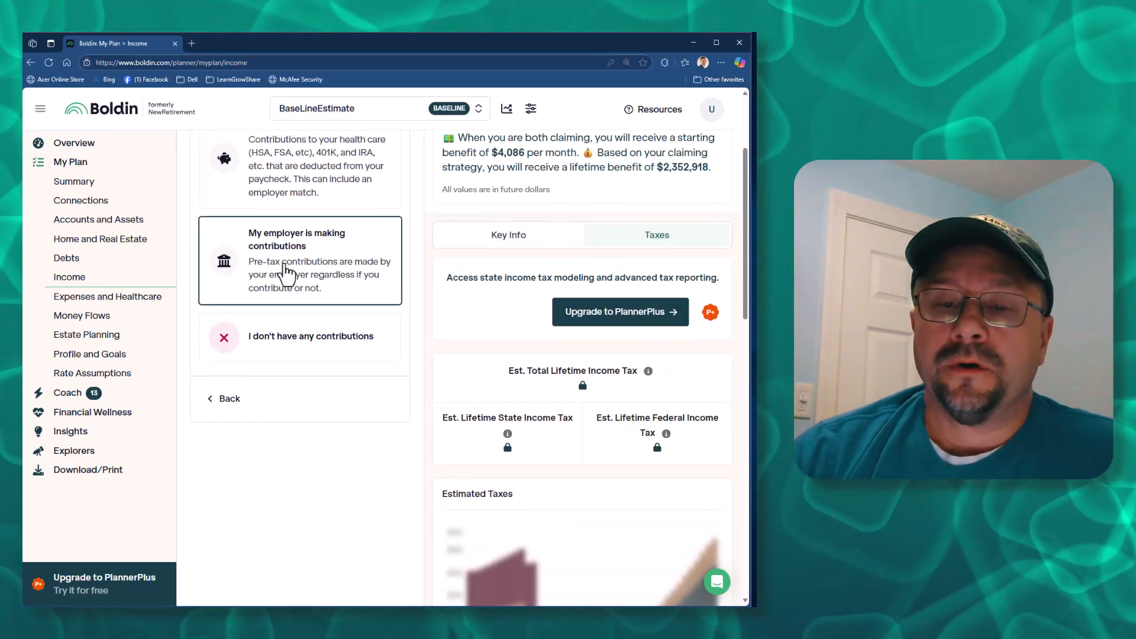
pyautogui.scroll(3, 290, 278)
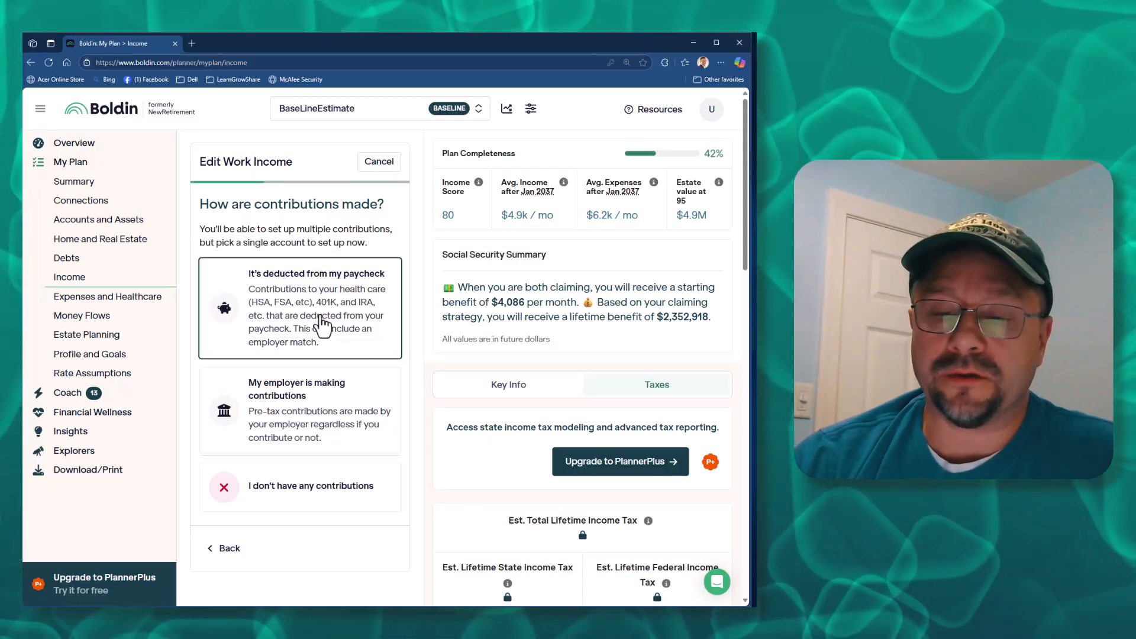
pyautogui.click(319, 326)
pyautogui.scroll(-3, 273, 450)
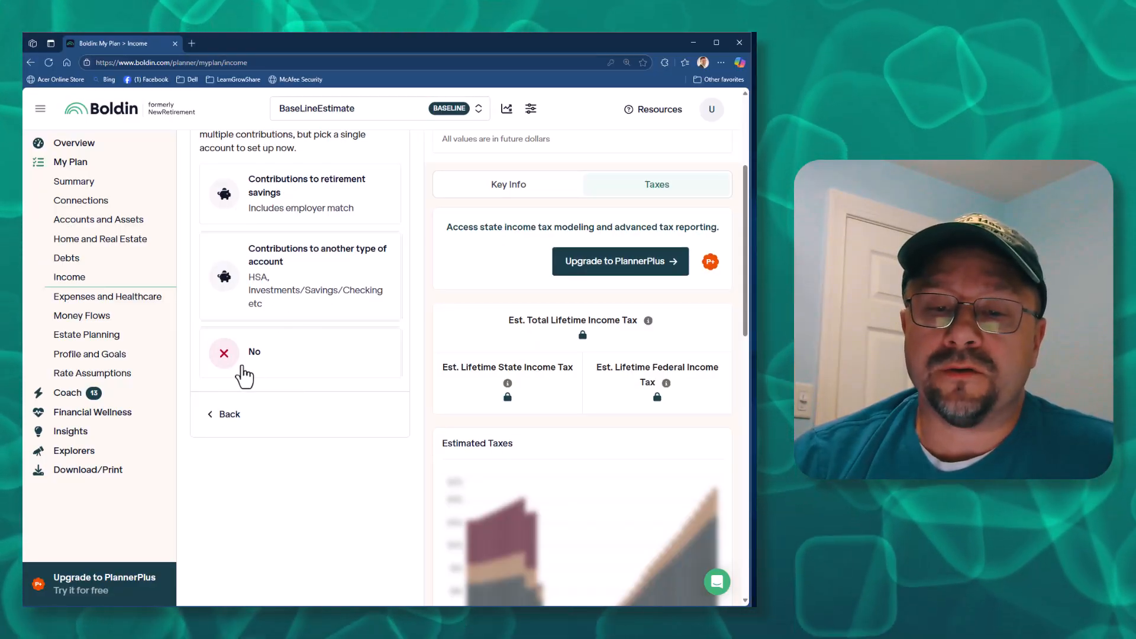
pyautogui.click(290, 207)
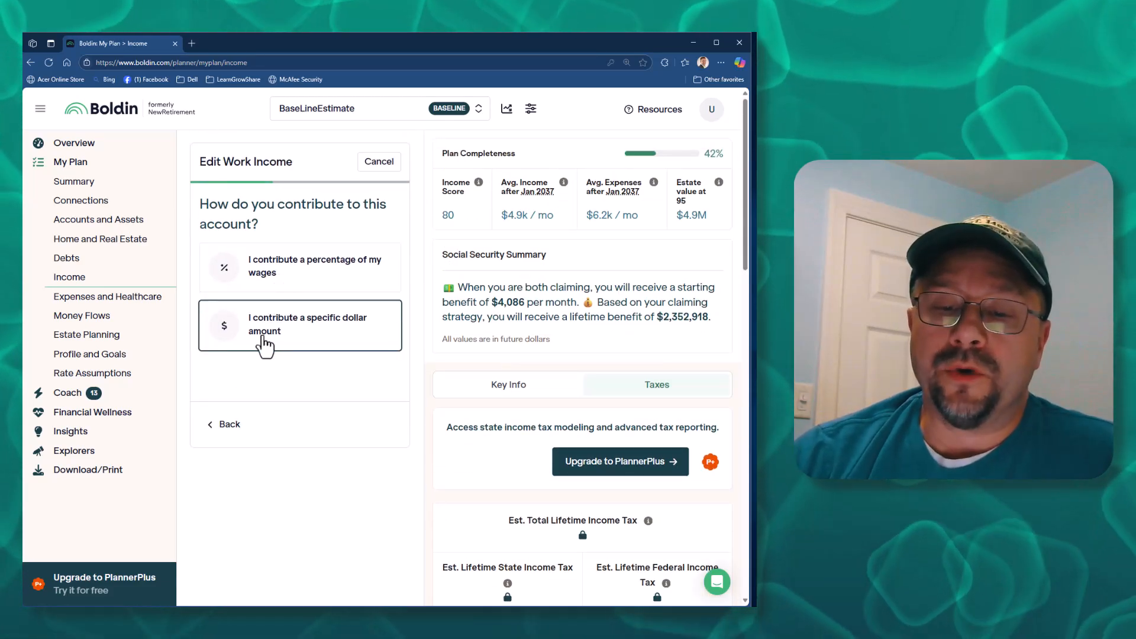
pyautogui.click(287, 277)
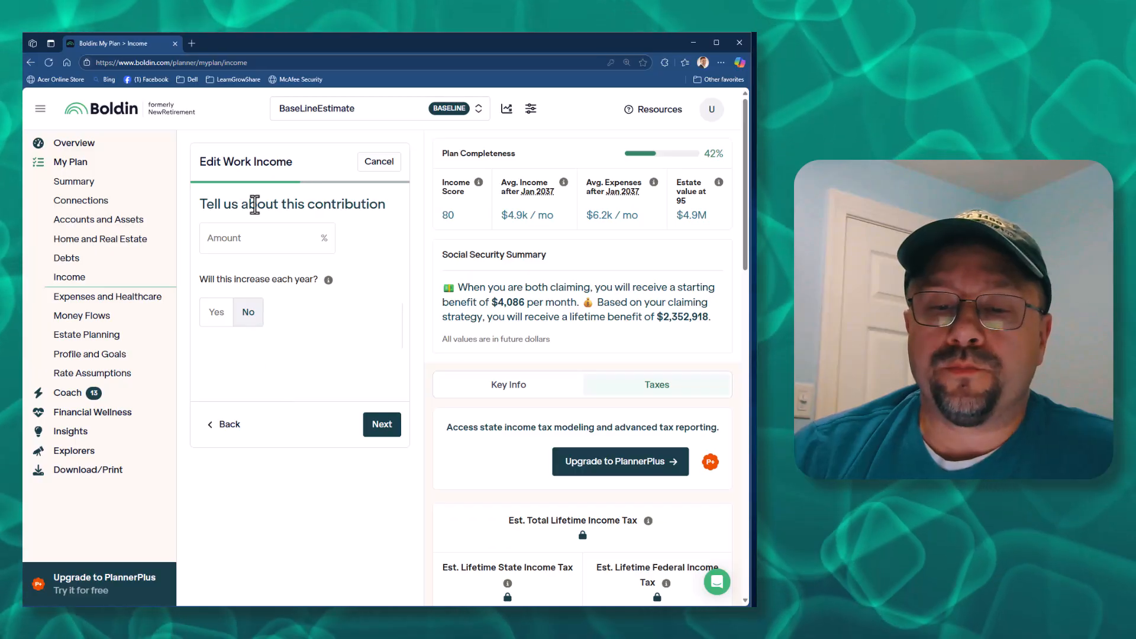
# Step: Set the paycheck contribution amount to 17% with no yearly increase and continue to the employer match question
pyautogui.click(243, 240)
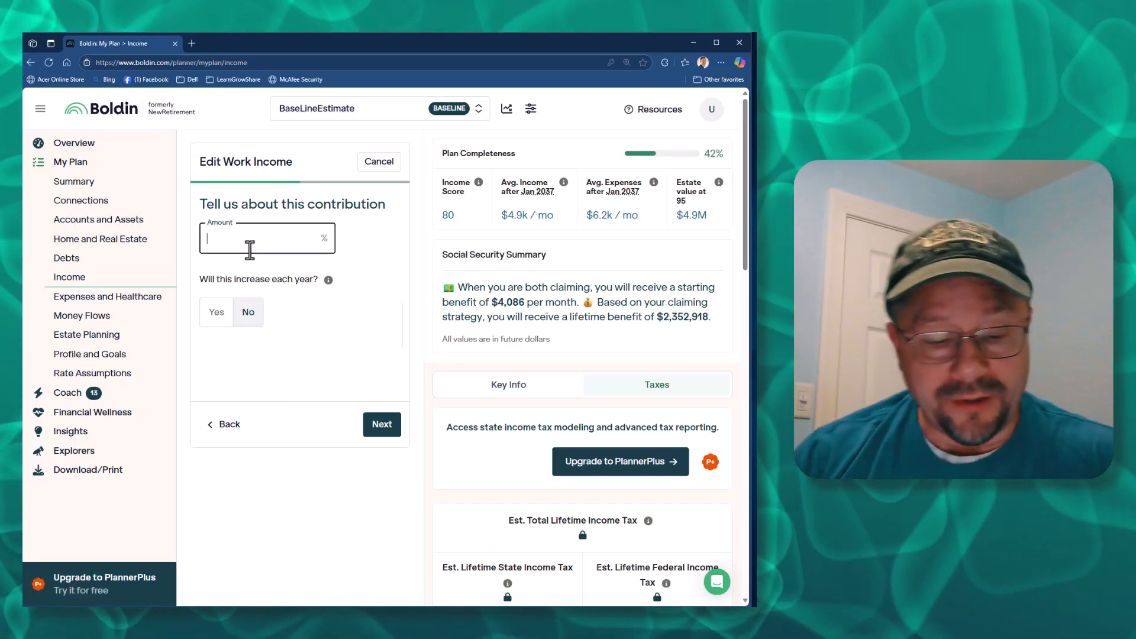
pyautogui.write('17')
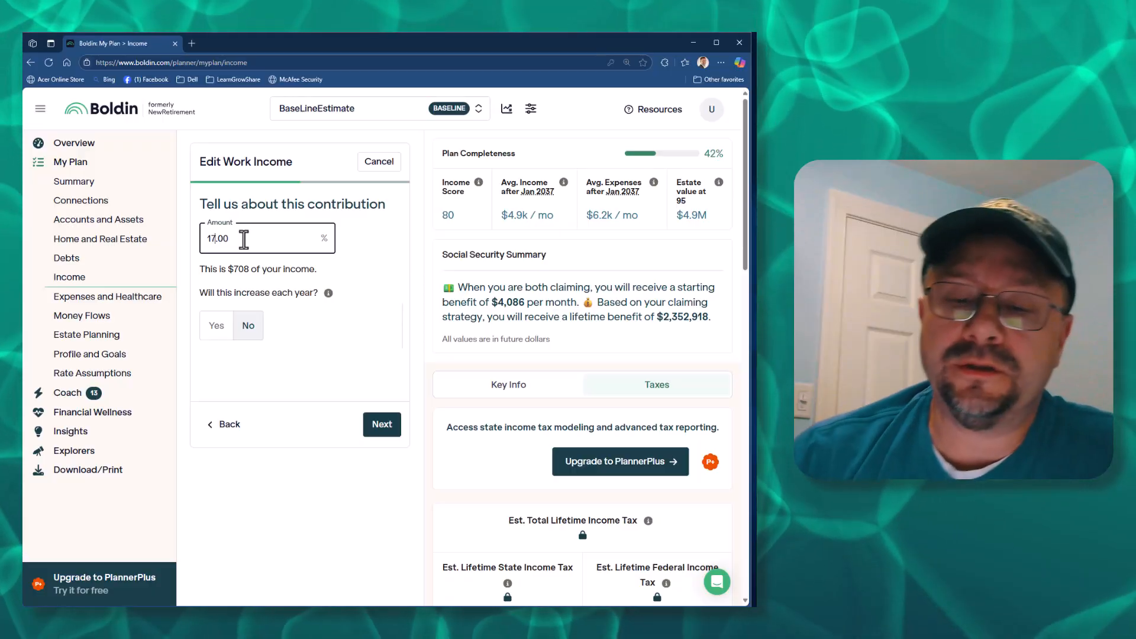
pyautogui.moveTo(335, 300)
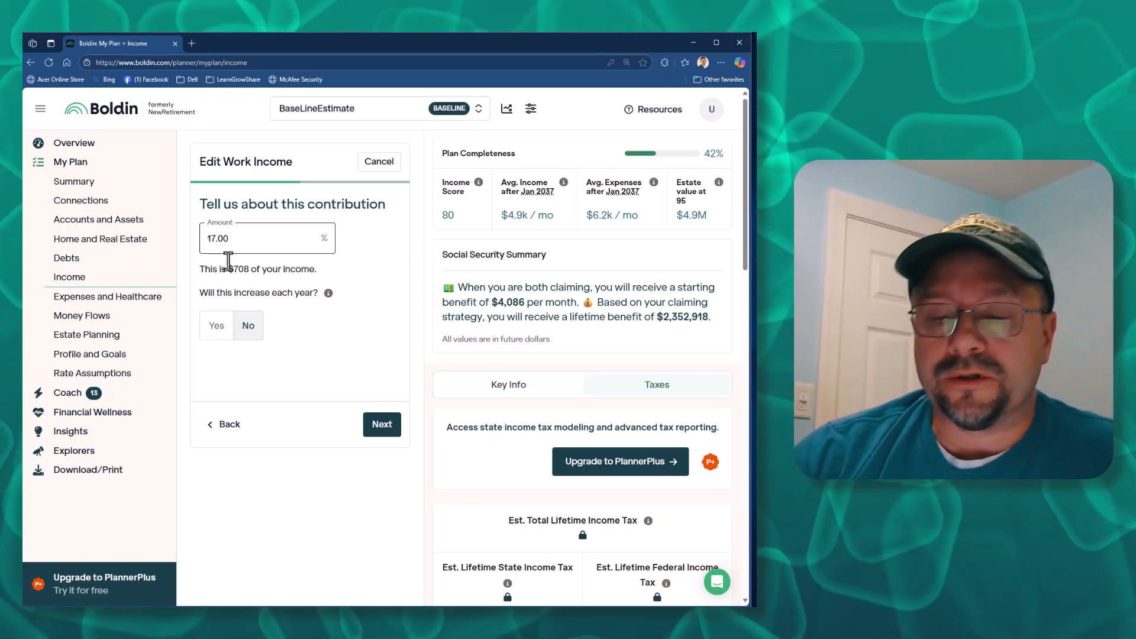
pyautogui.click(386, 430)
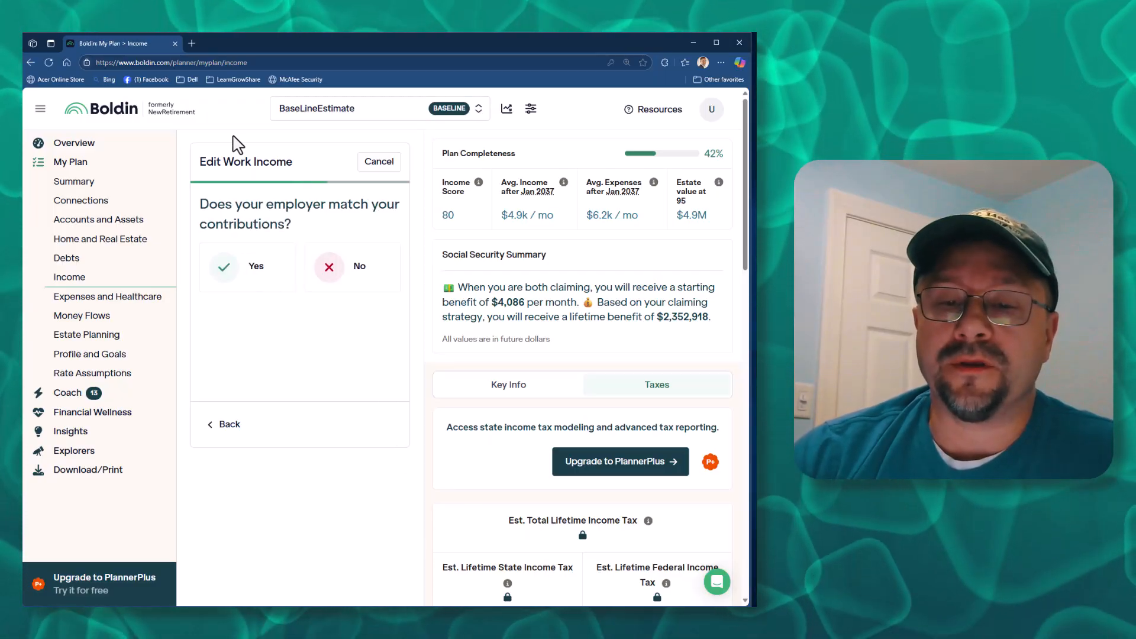
# Step: Answer Yes to employer matching and set the employer contribution rule to a 4% match up to 8%
pyautogui.click(249, 273)
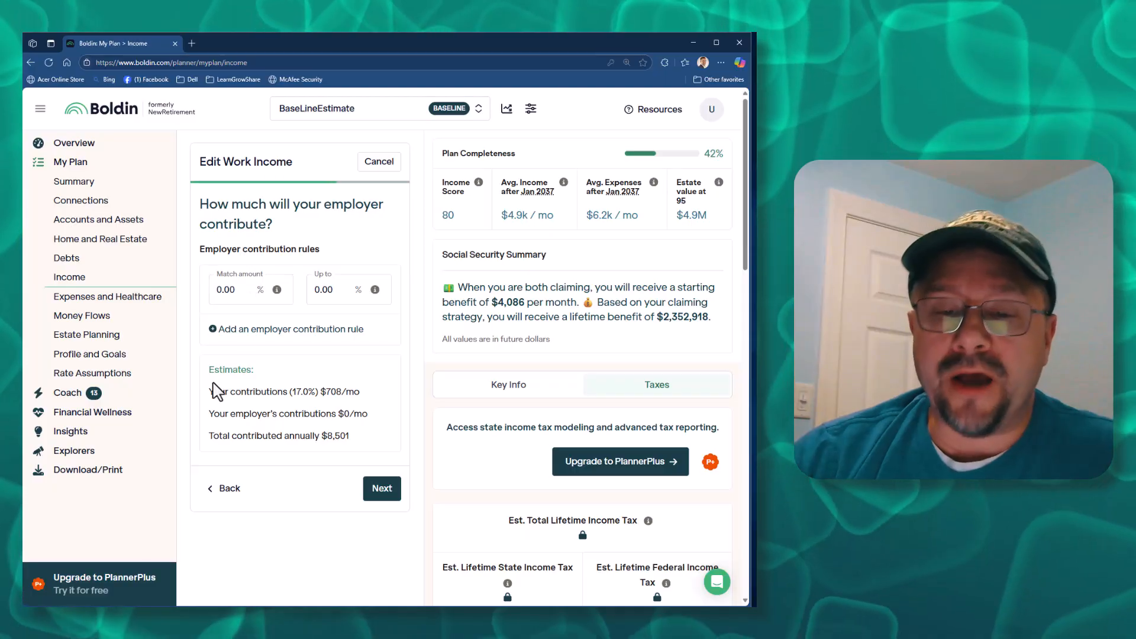
pyautogui.click(240, 303)
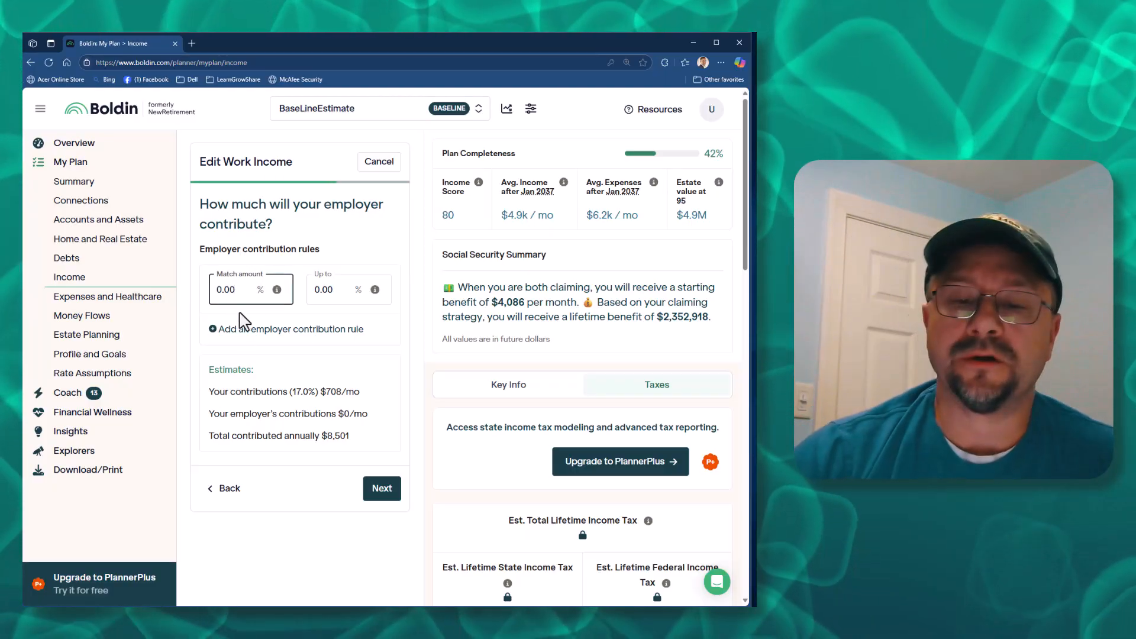
pyautogui.moveTo(239, 289); pyautogui.dragTo(196, 299)
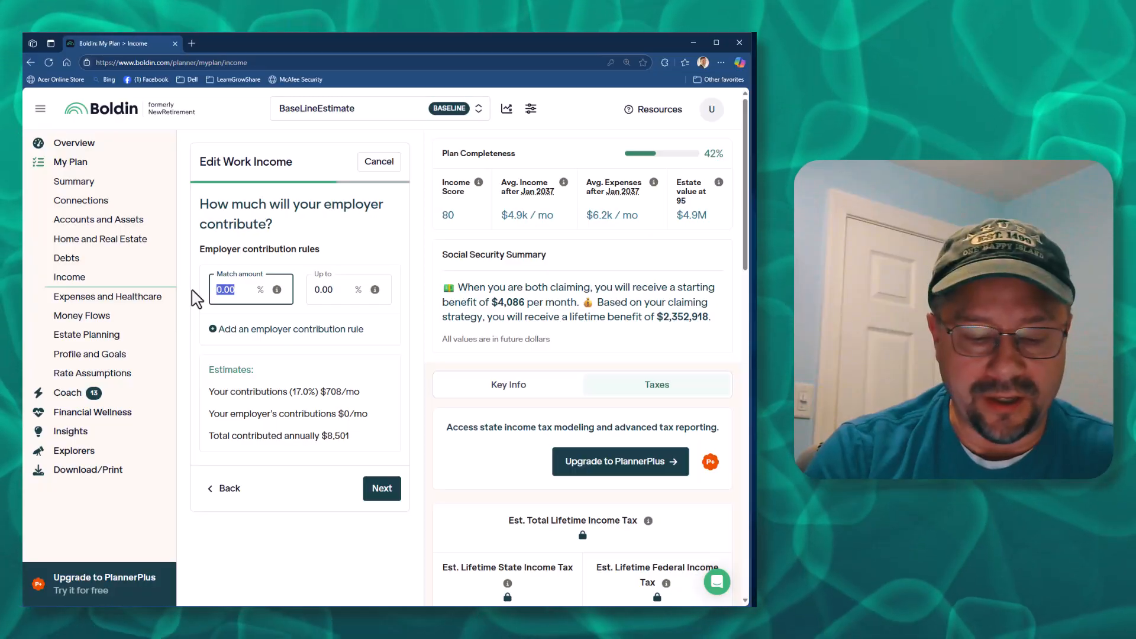
pyautogui.write('4')
pyautogui.click(335, 289)
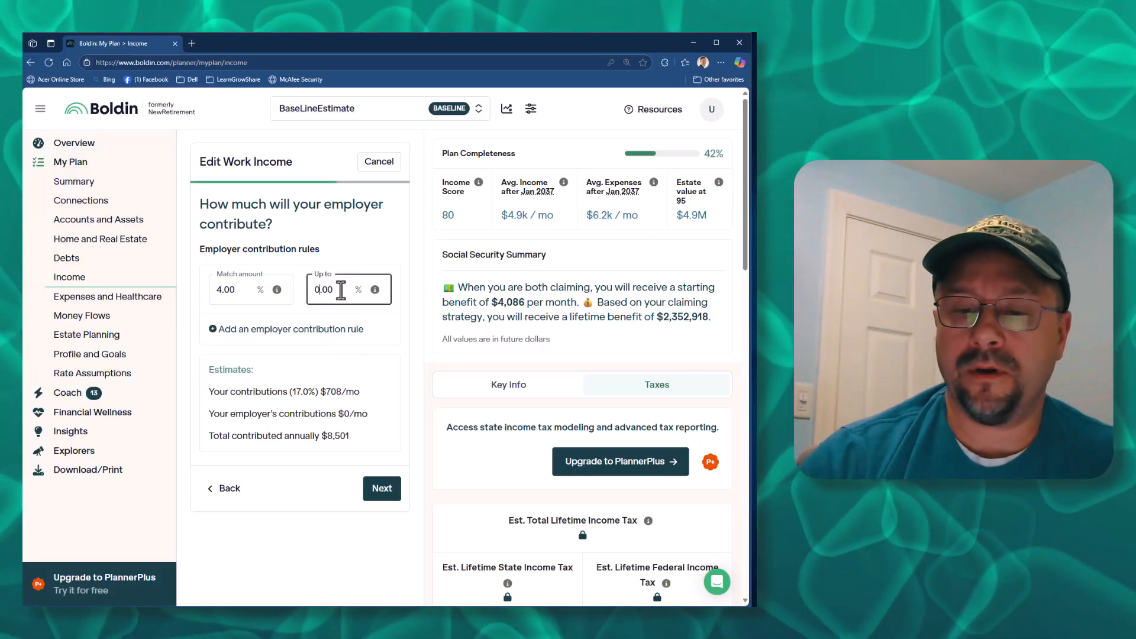
pyautogui.click(382, 488)
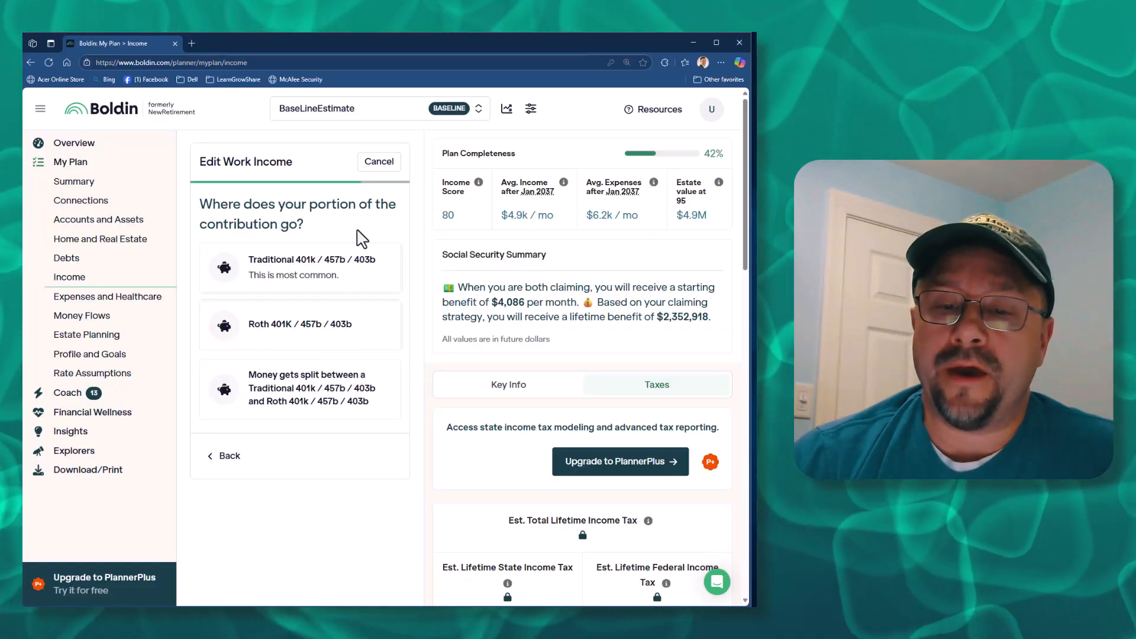
# Step: Direct the contribution to a Traditional 401k / 457b / 403b, select Retirement Savings as the pre-tax account, and save the job
pyautogui.click(287, 275)
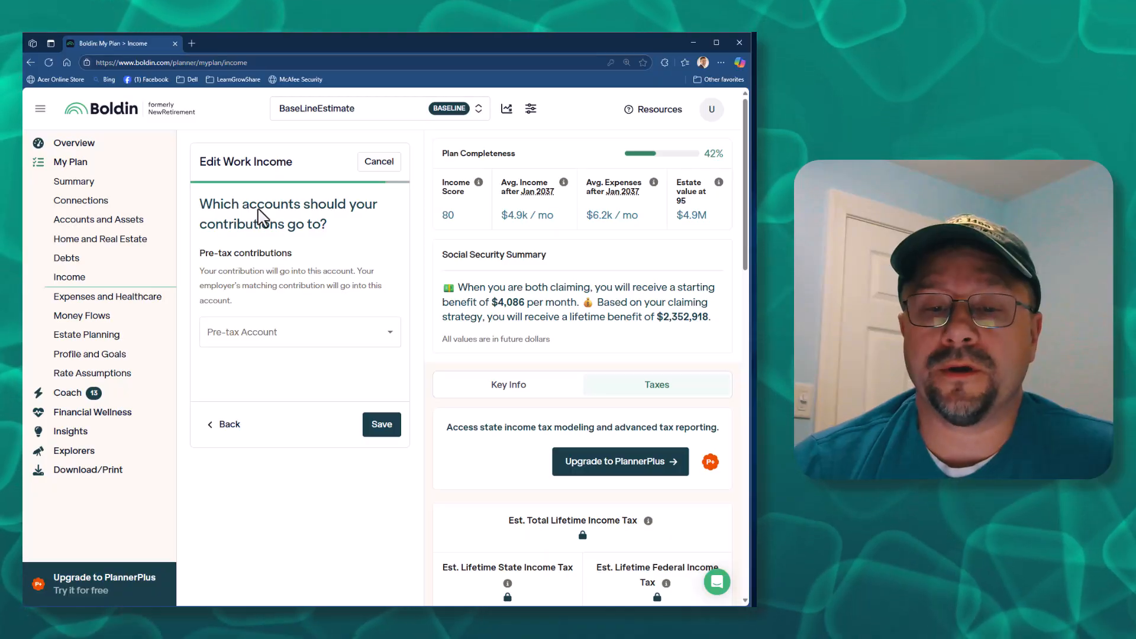
pyautogui.click(233, 335)
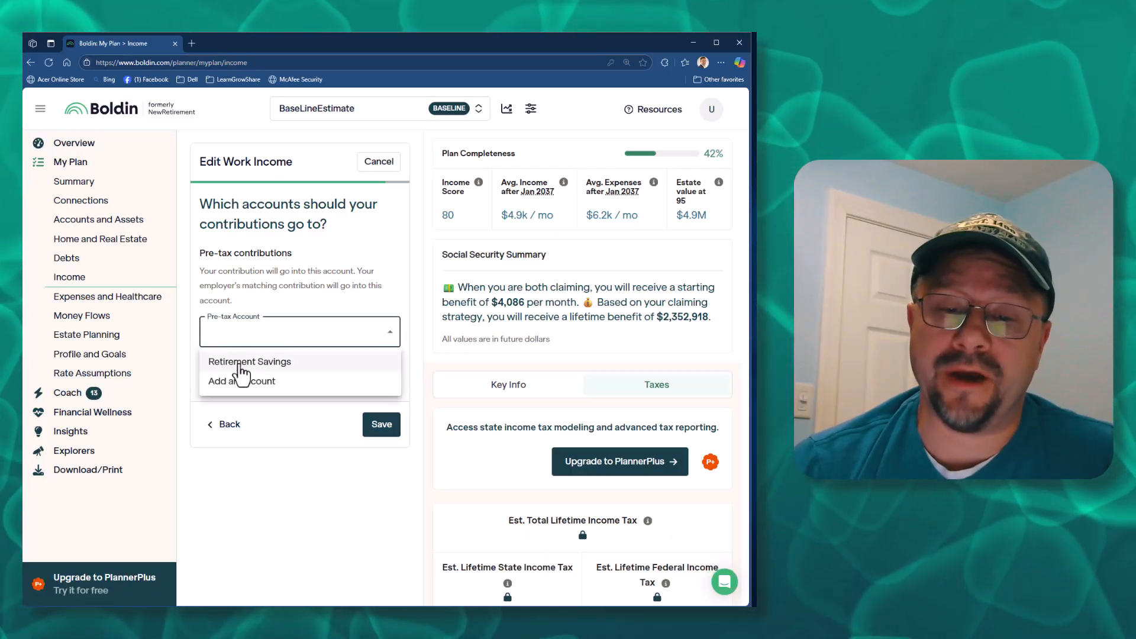
pyautogui.click(297, 297)
pyautogui.click(290, 358)
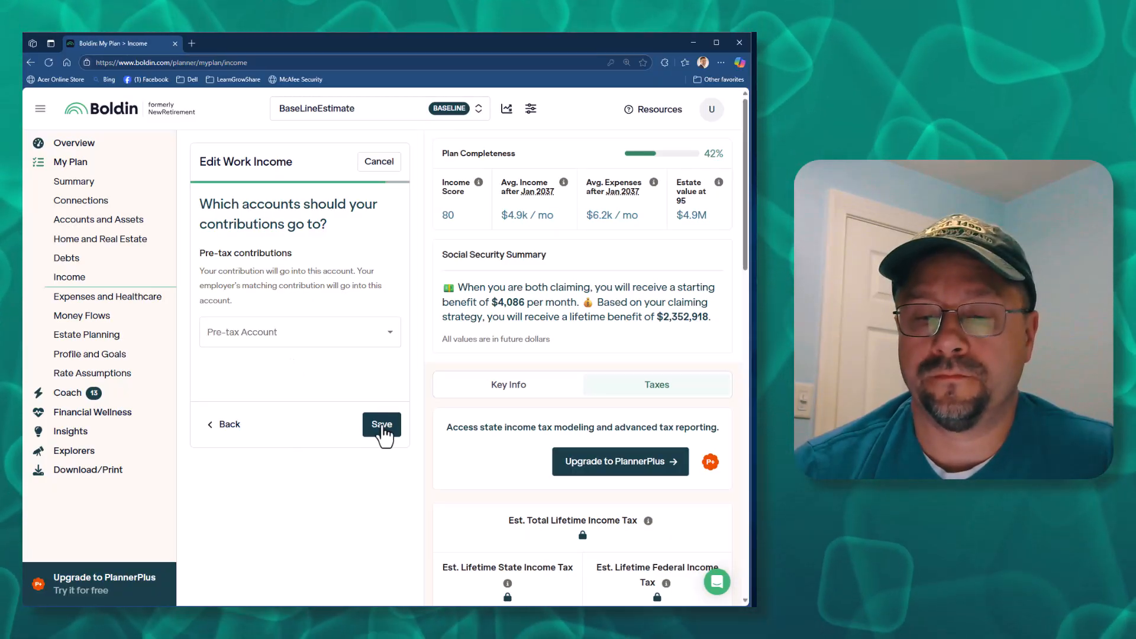
pyautogui.click(381, 424)
pyautogui.click(287, 340)
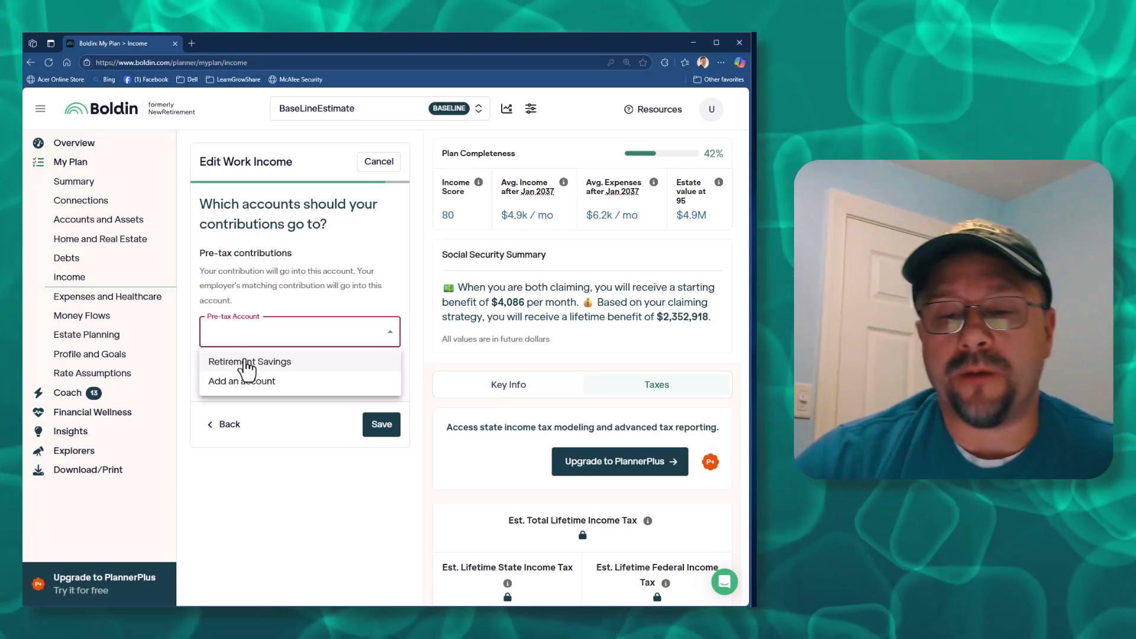
pyautogui.click(248, 362)
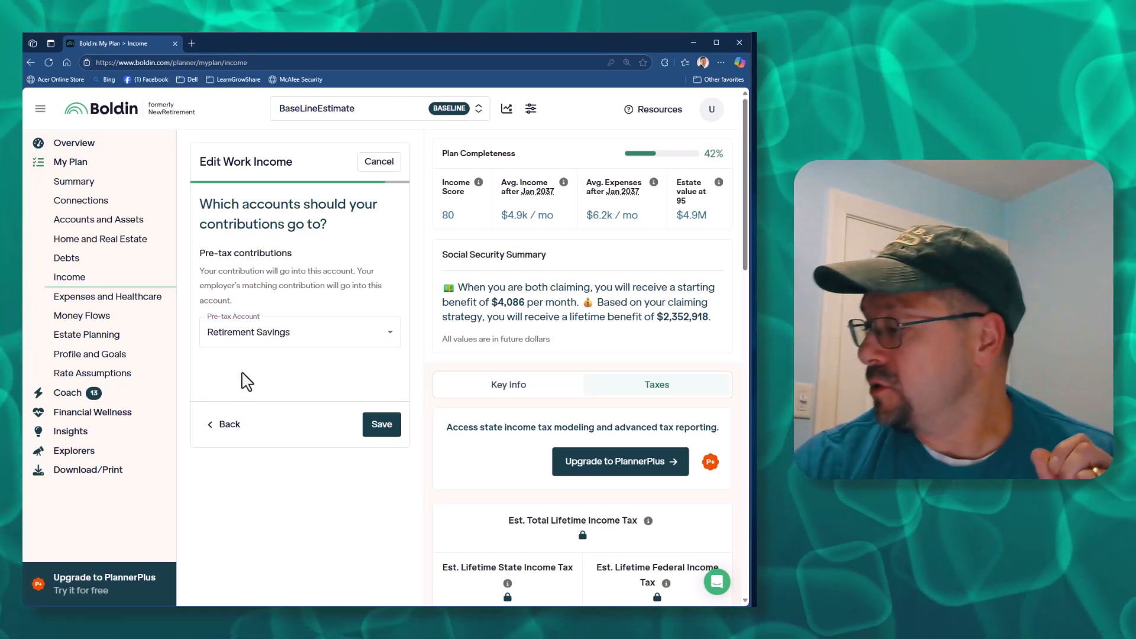
pyautogui.click(365, 426)
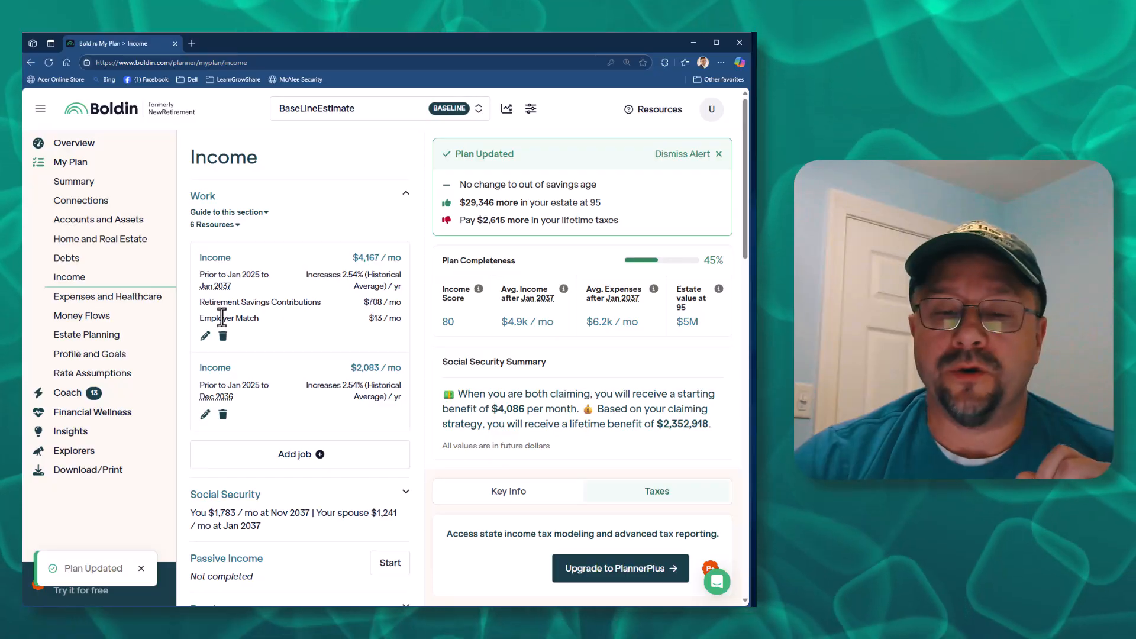
# Step: Change the employer match amount on your own job's retirement contribution to 50% and save the employer contribution
pyautogui.moveTo(198, 305); pyautogui.dragTo(409, 330)
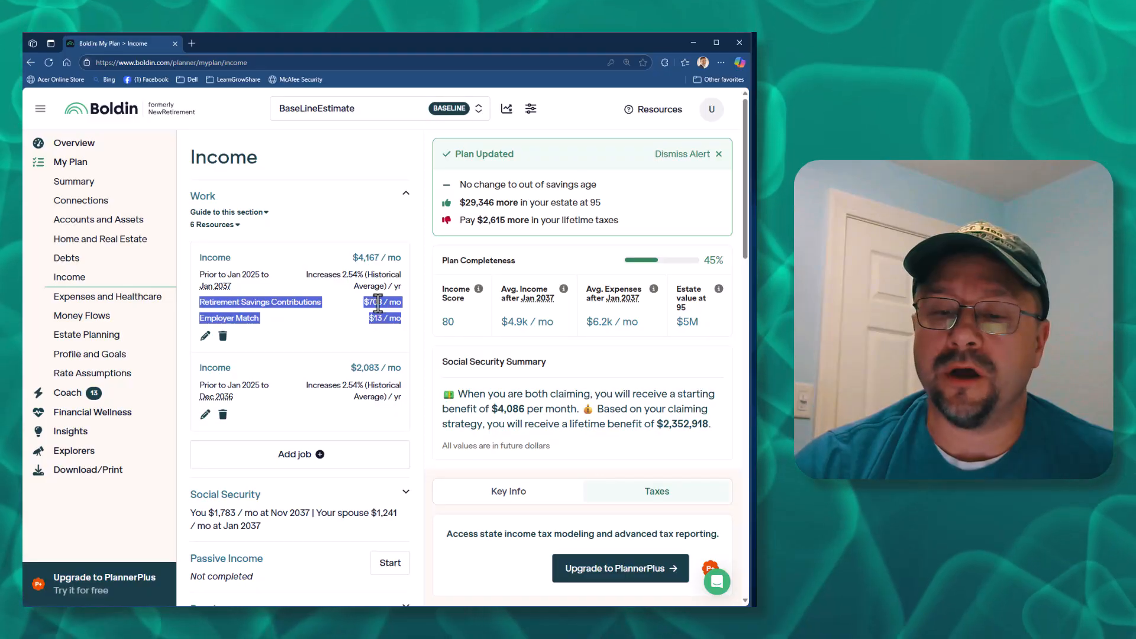
pyautogui.click(205, 337)
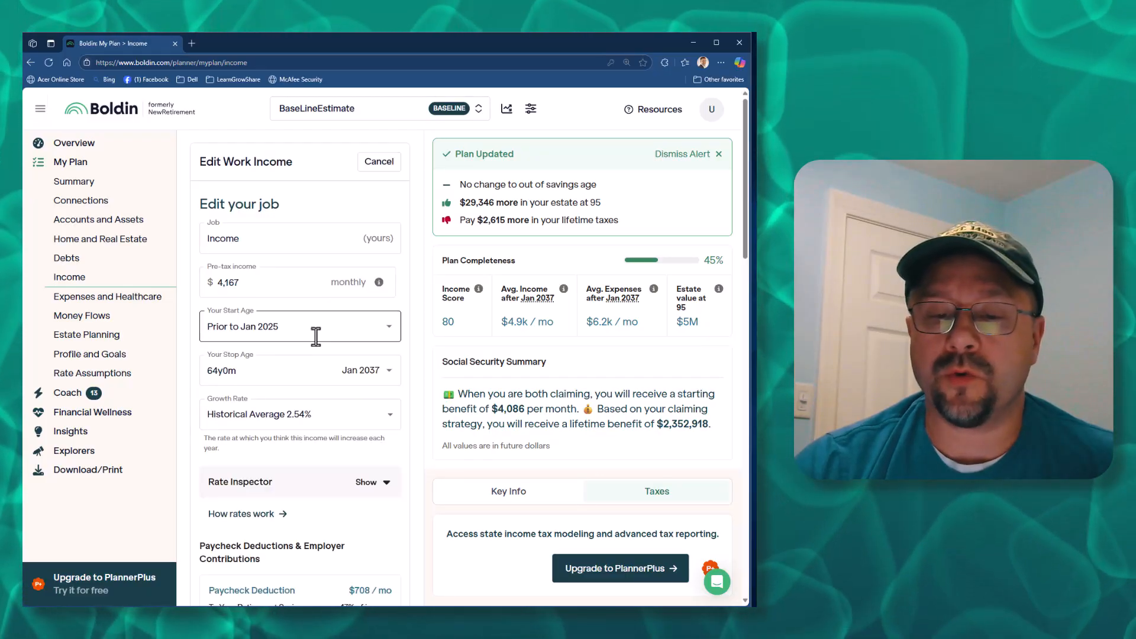
pyautogui.scroll(-3, 309, 477)
pyautogui.scroll(-4, 284, 436)
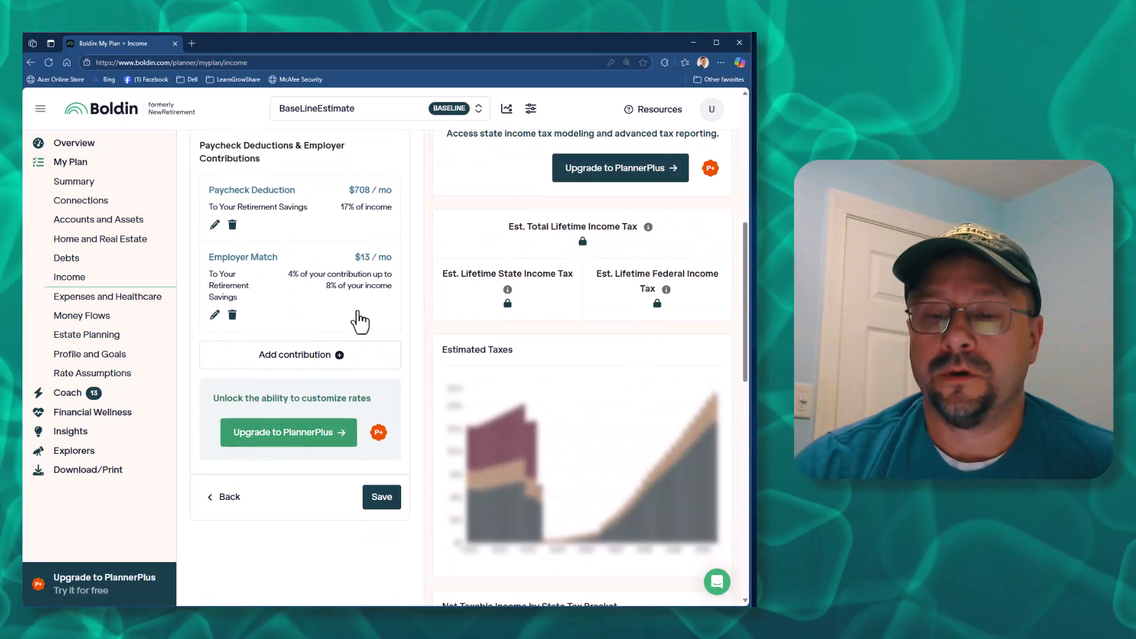
pyautogui.click(214, 316)
pyautogui.write('5')
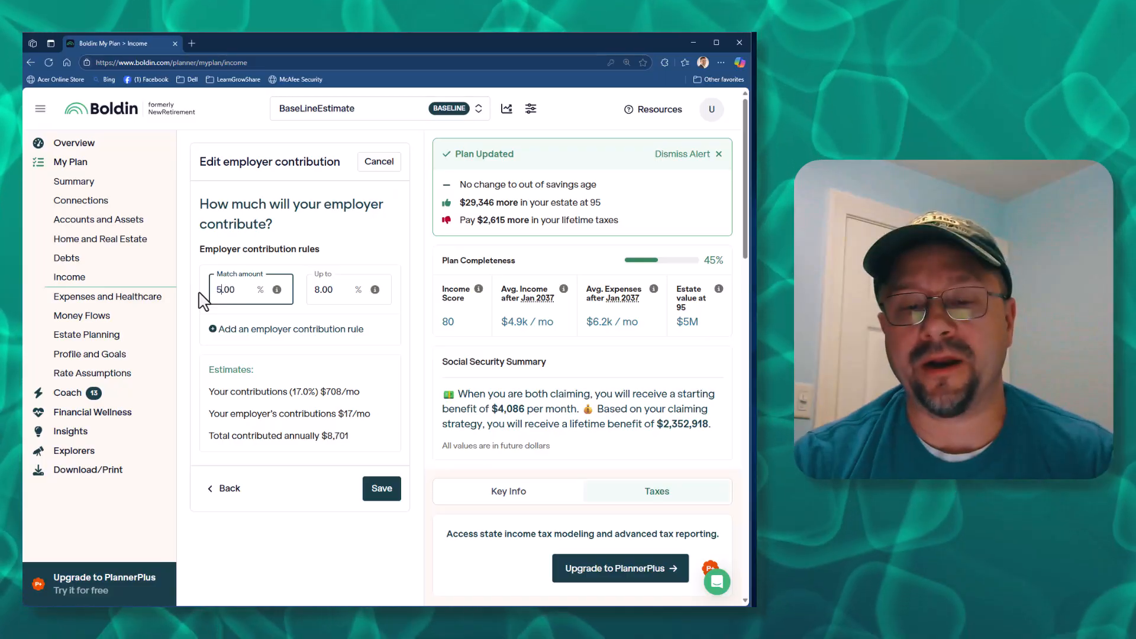
pyautogui.write('0')
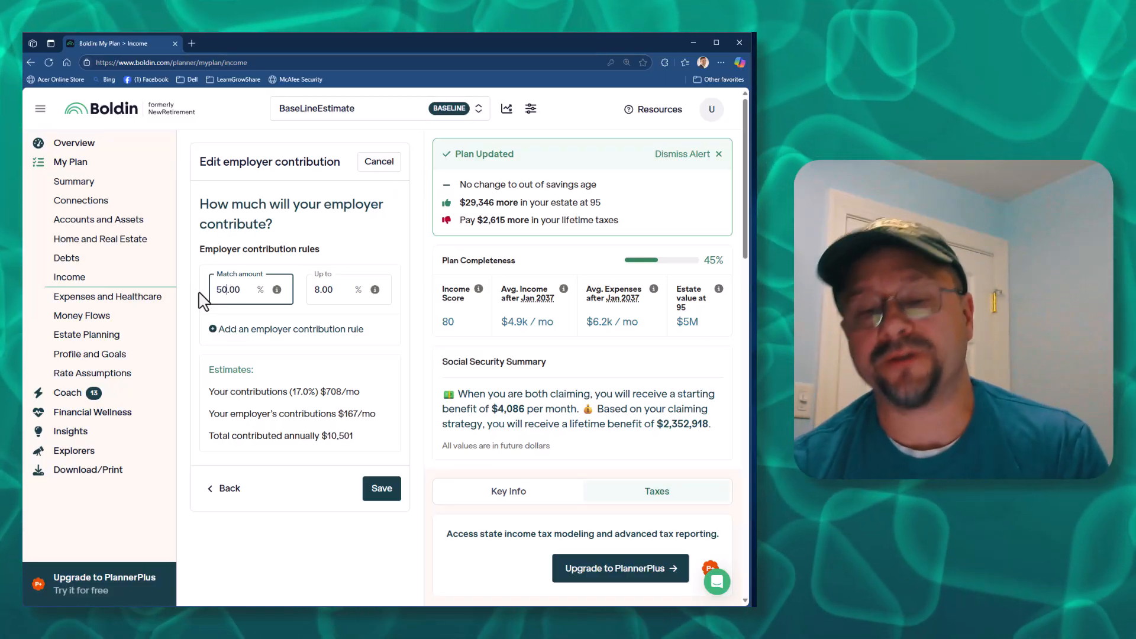
pyautogui.click(380, 496)
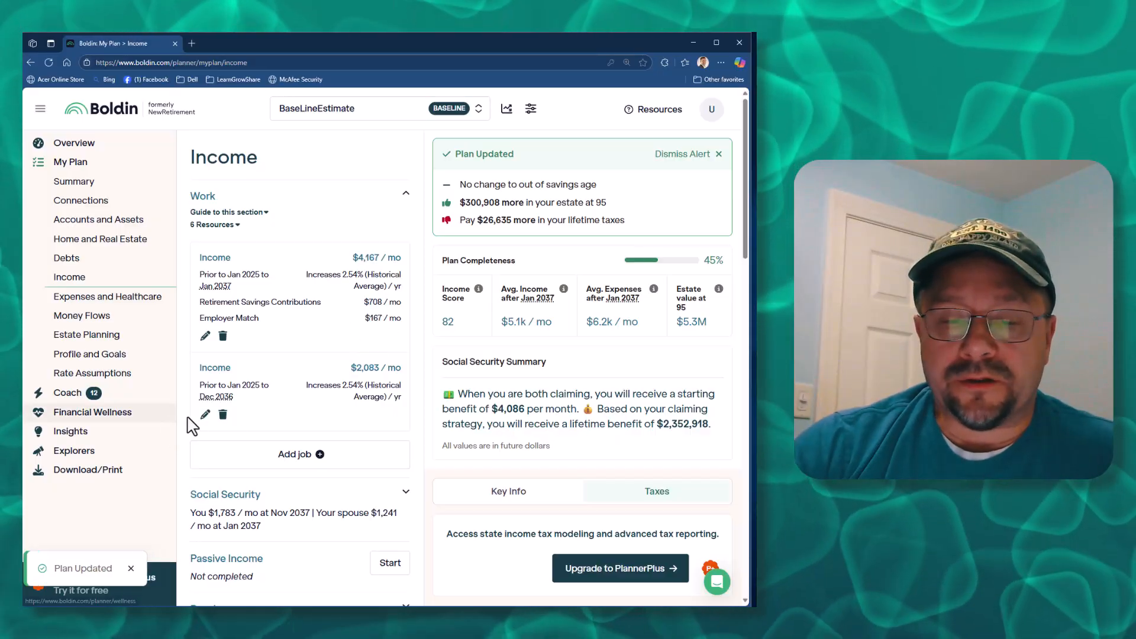
# Step: Add a contribution to the spouse's job that is deducted from the paycheck, goes to retirement savings and is a percentage of wages
pyautogui.click(204, 414)
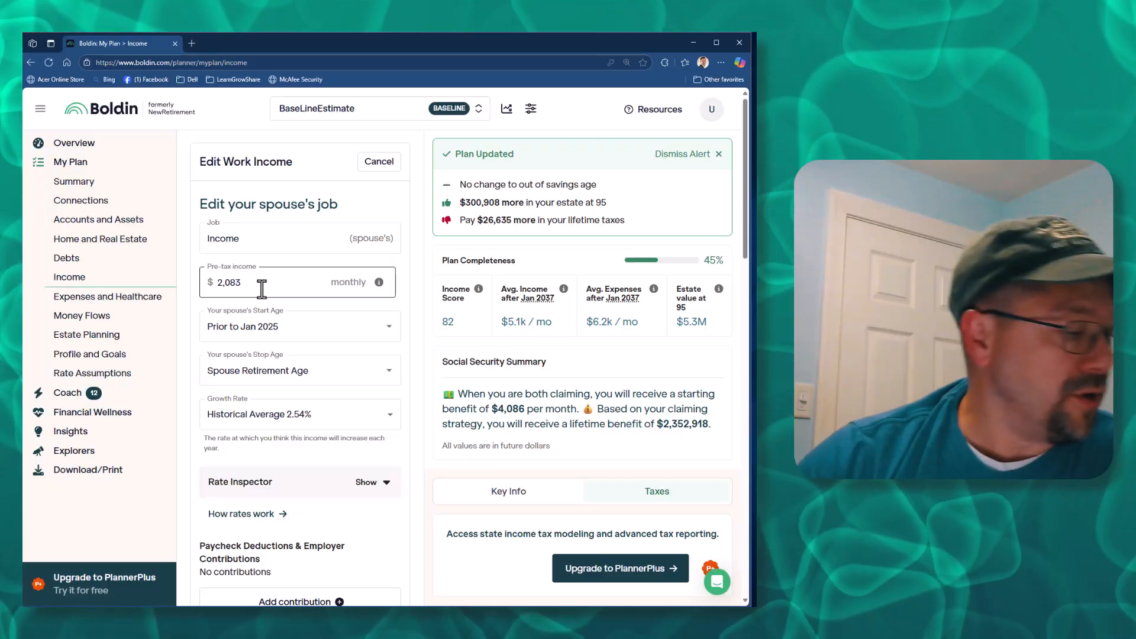
pyautogui.scroll(-3, 281, 421)
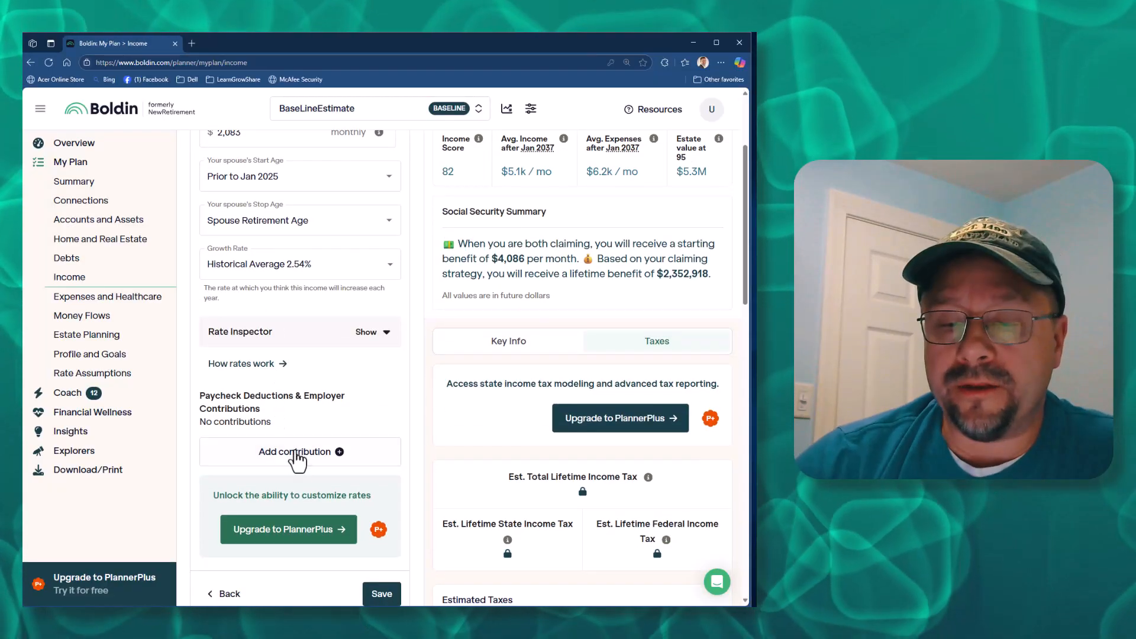
pyautogui.click(297, 455)
pyautogui.scroll(3, 314, 355)
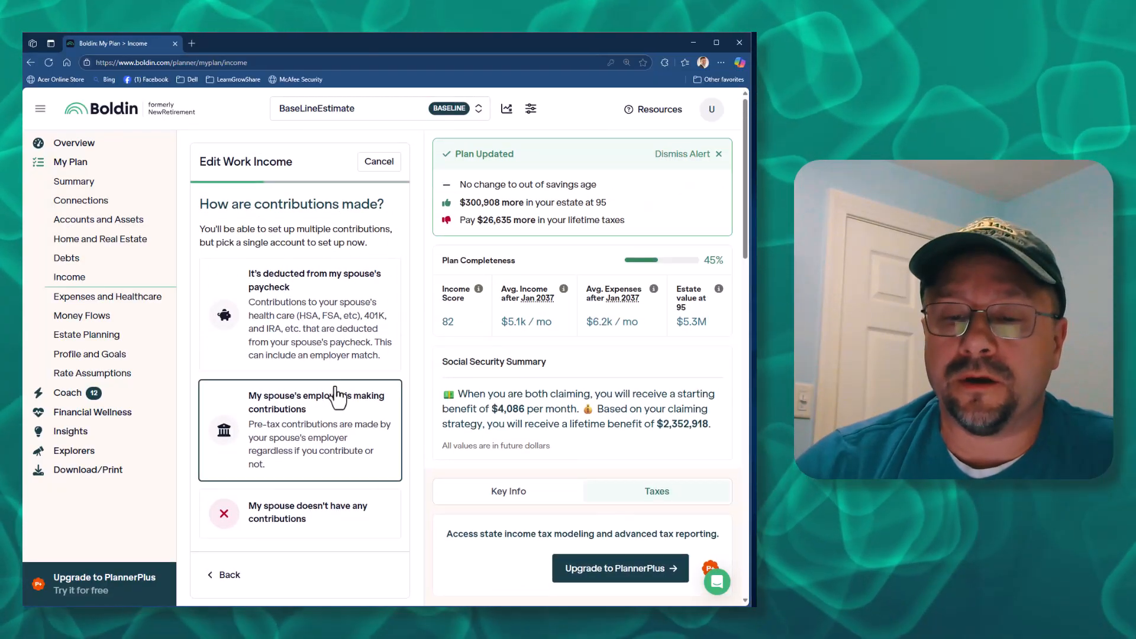
pyautogui.click(312, 353)
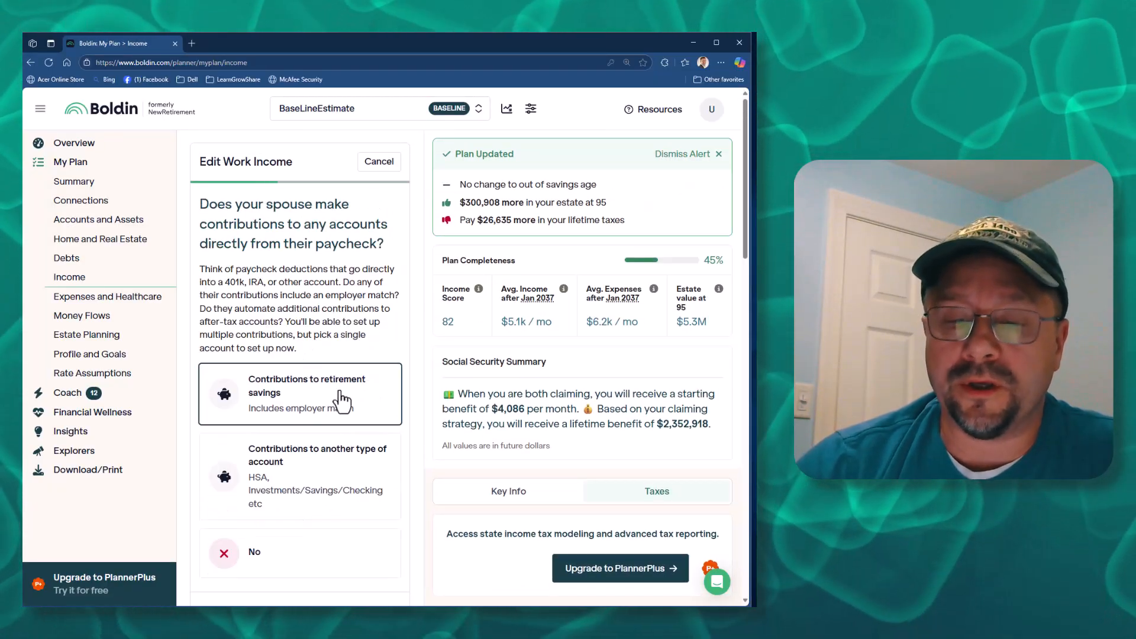
pyautogui.click(294, 407)
pyautogui.click(237, 292)
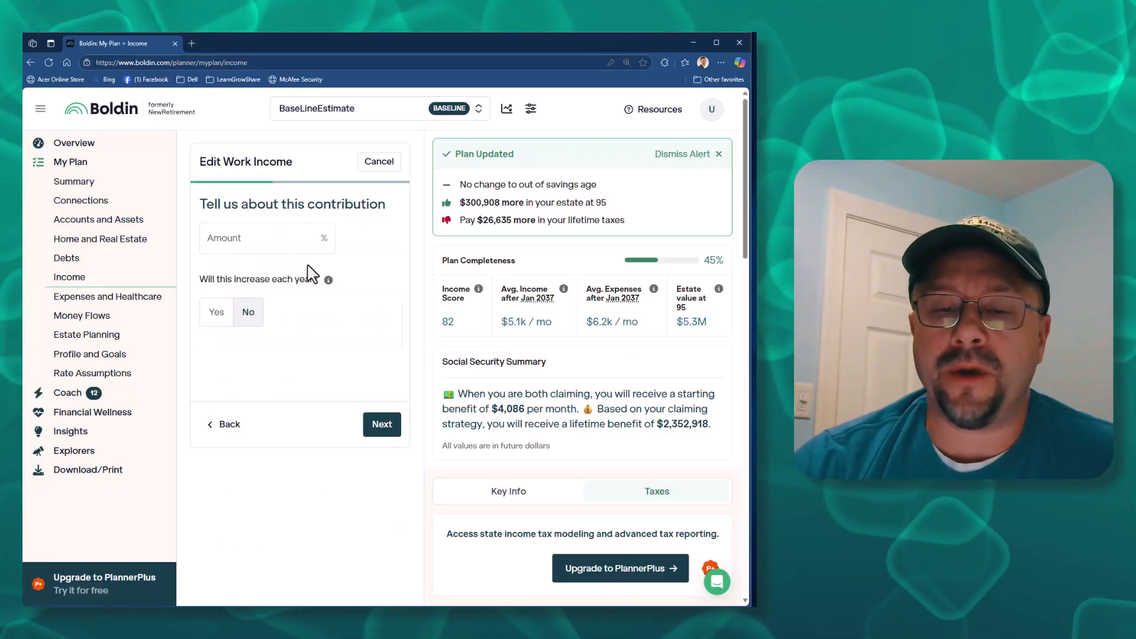
# Step: Set the spouse's paycheck contribution to 25% with no yearly increase and continue to the employer match question
pyautogui.click(252, 236)
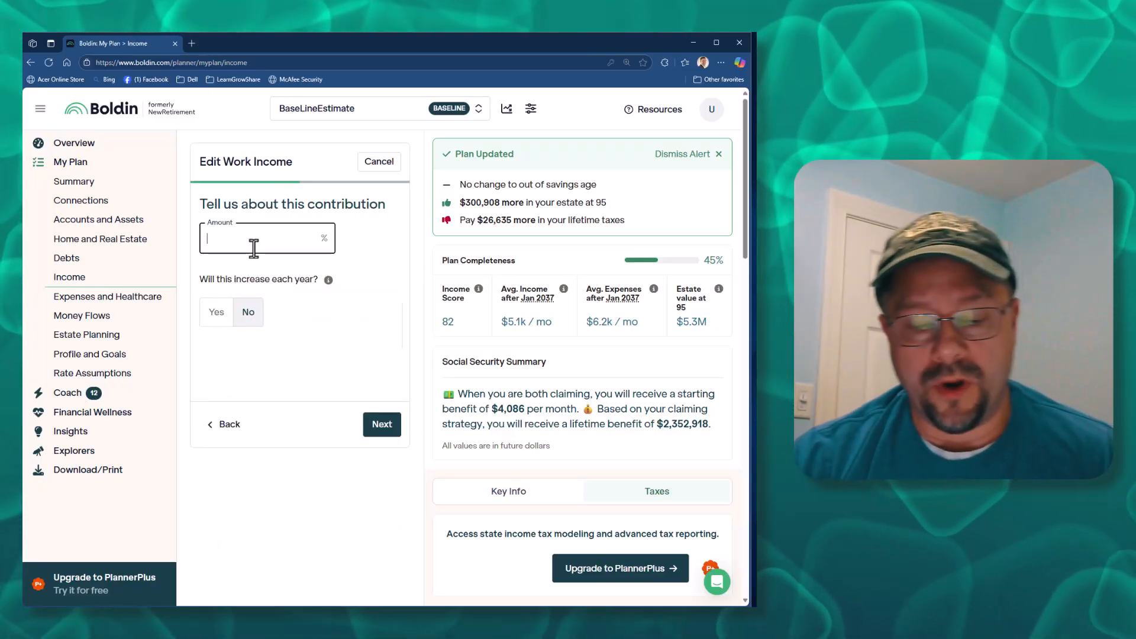
pyautogui.write('25')
pyautogui.press('Tab')
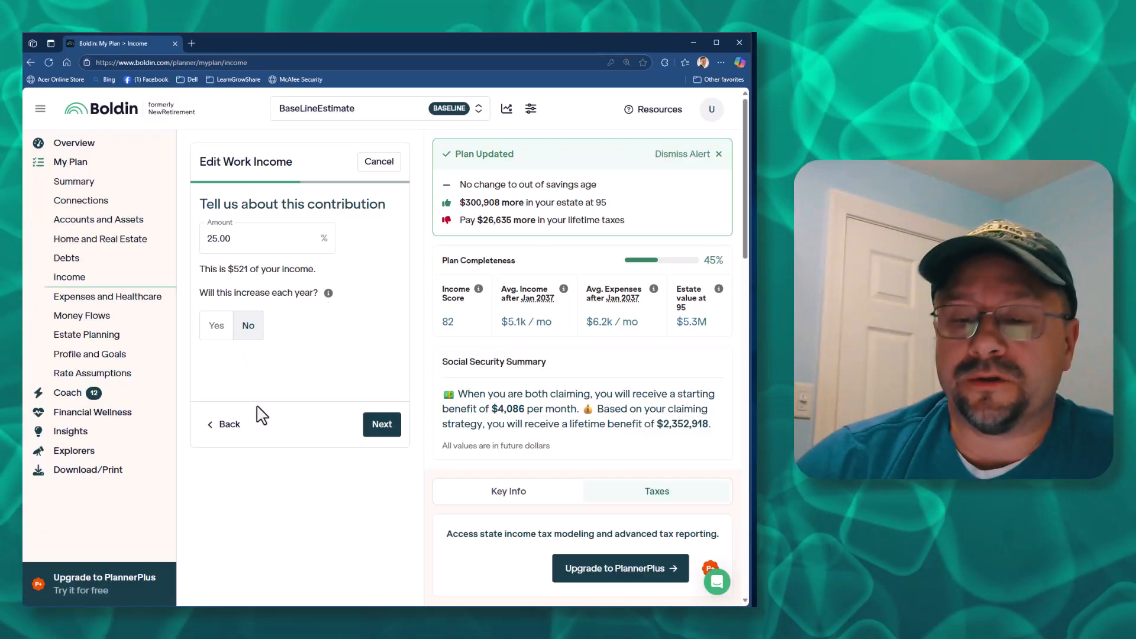
pyautogui.click(372, 431)
# Step: Answer Yes to employer matching for the spouse and set the contribution rule to a 100% match up to 3%
pyautogui.click(237, 278)
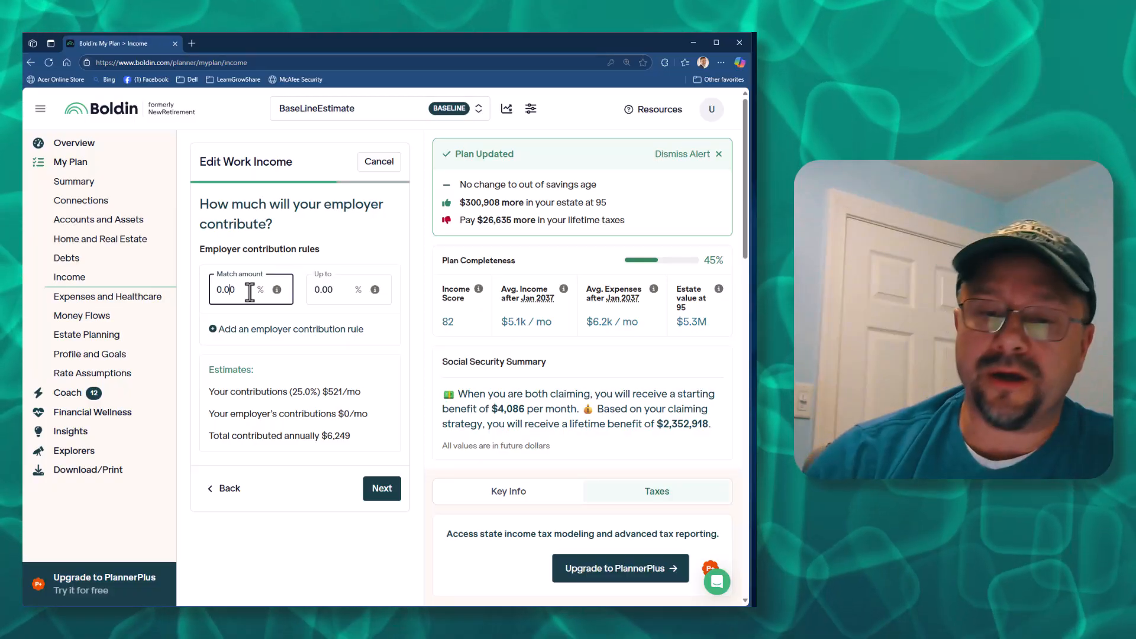
pyautogui.hotkey('ctrl', 'a')
pyautogui.press('BackSpace')
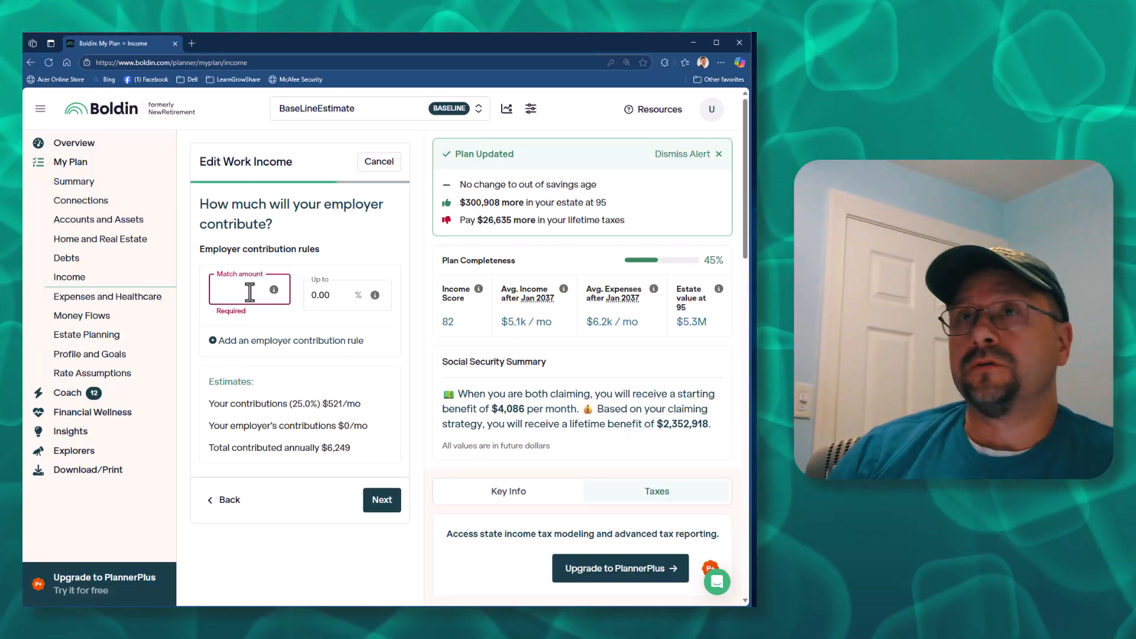
pyautogui.write('100.00')
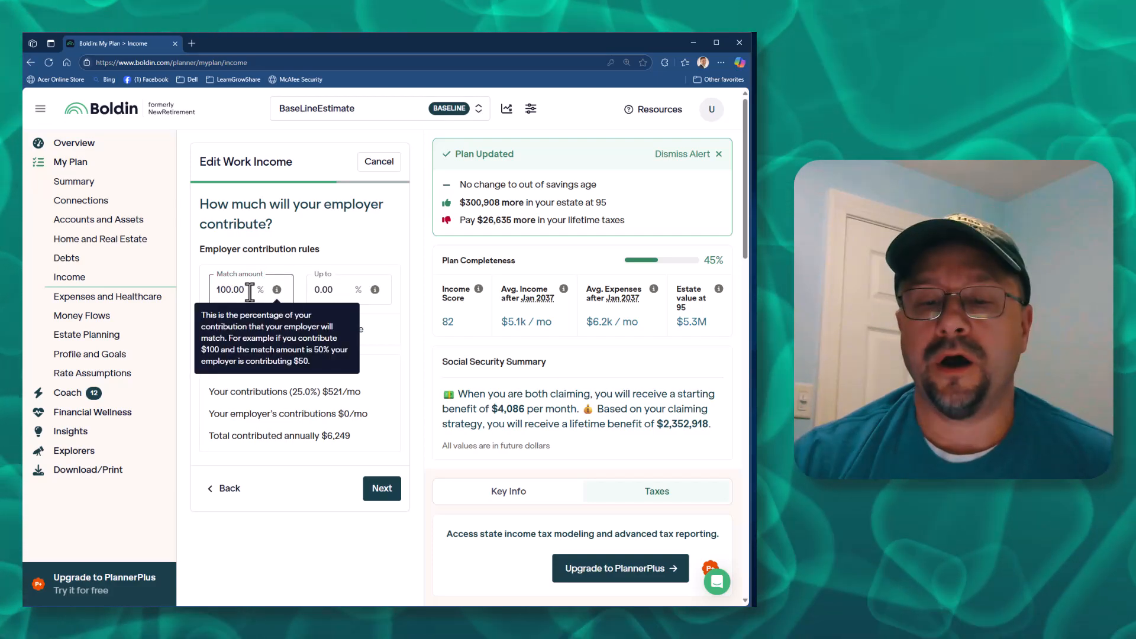
pyautogui.moveTo(319, 289); pyautogui.dragTo(336, 296)
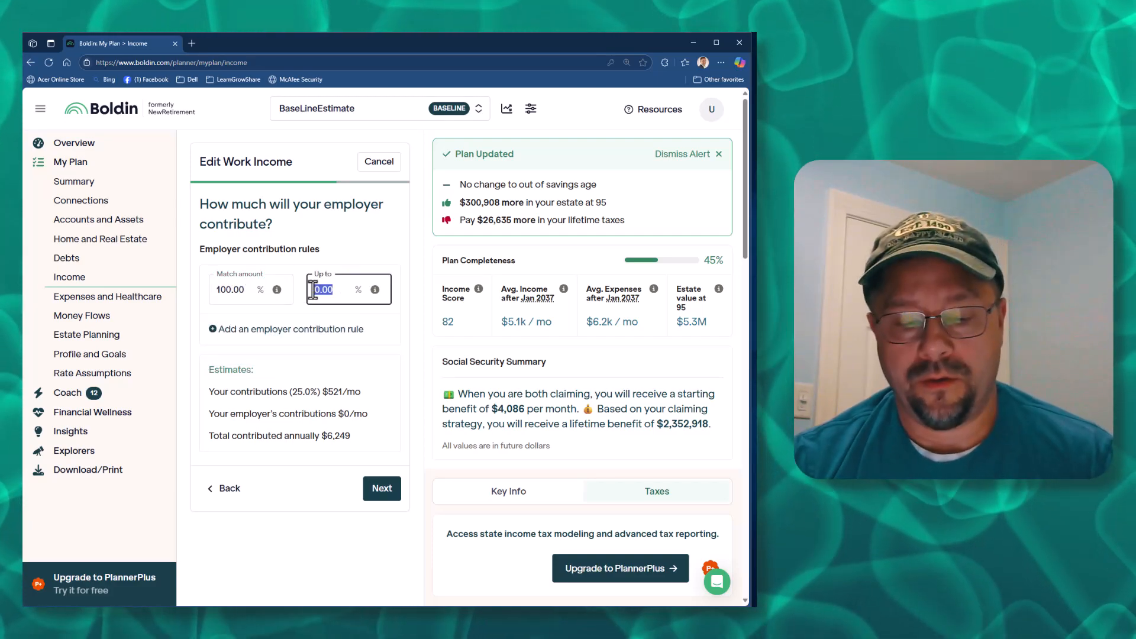
pyautogui.press('Tab')
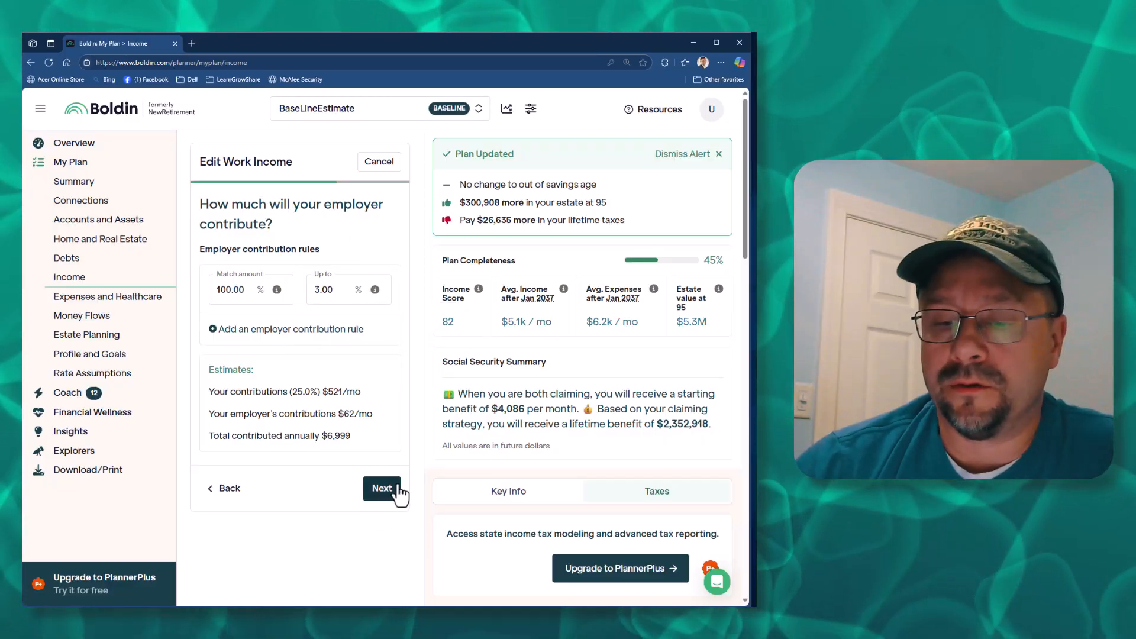
pyautogui.click(400, 494)
# Step: Direct the spouse's pre-tax contributions and employer match to a newly added account and save the job
pyautogui.click(312, 271)
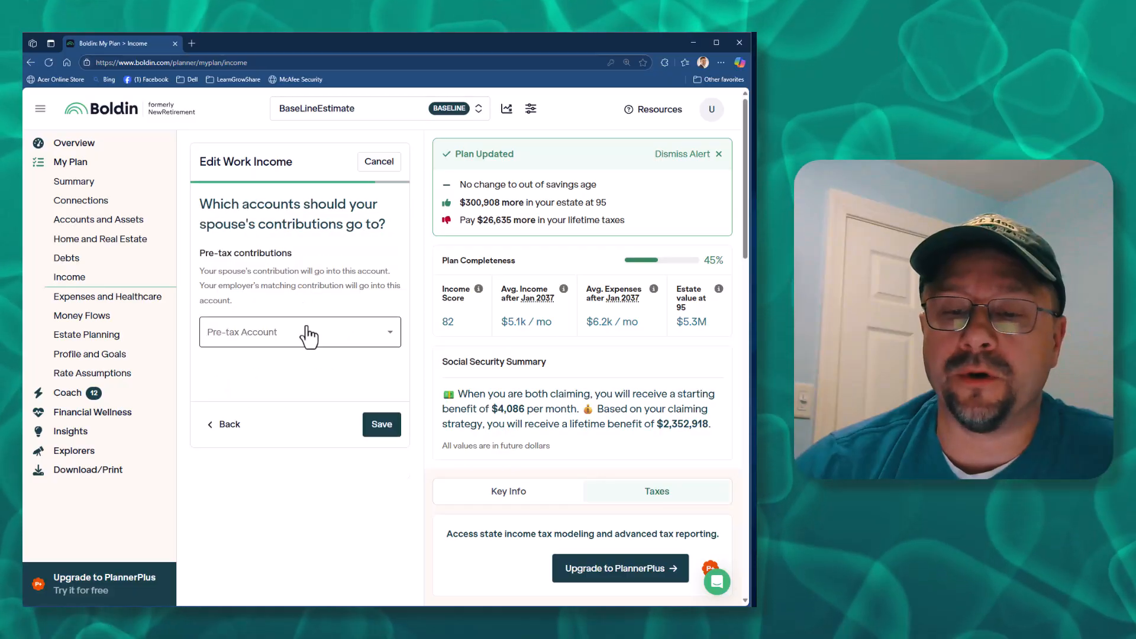
pyautogui.click(284, 344)
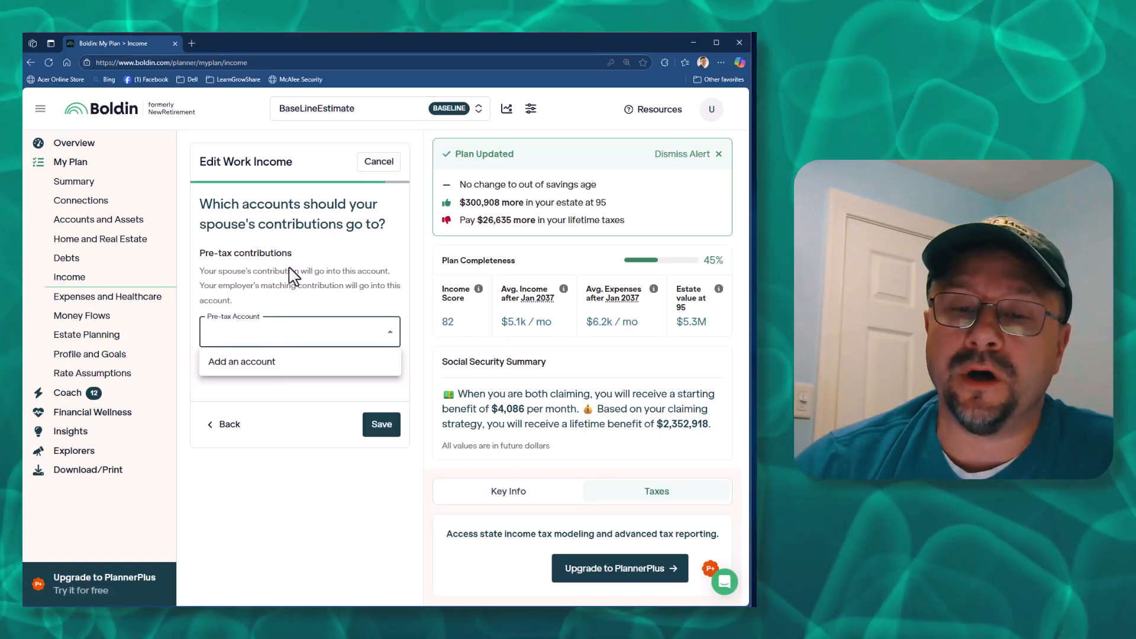
pyautogui.click(251, 363)
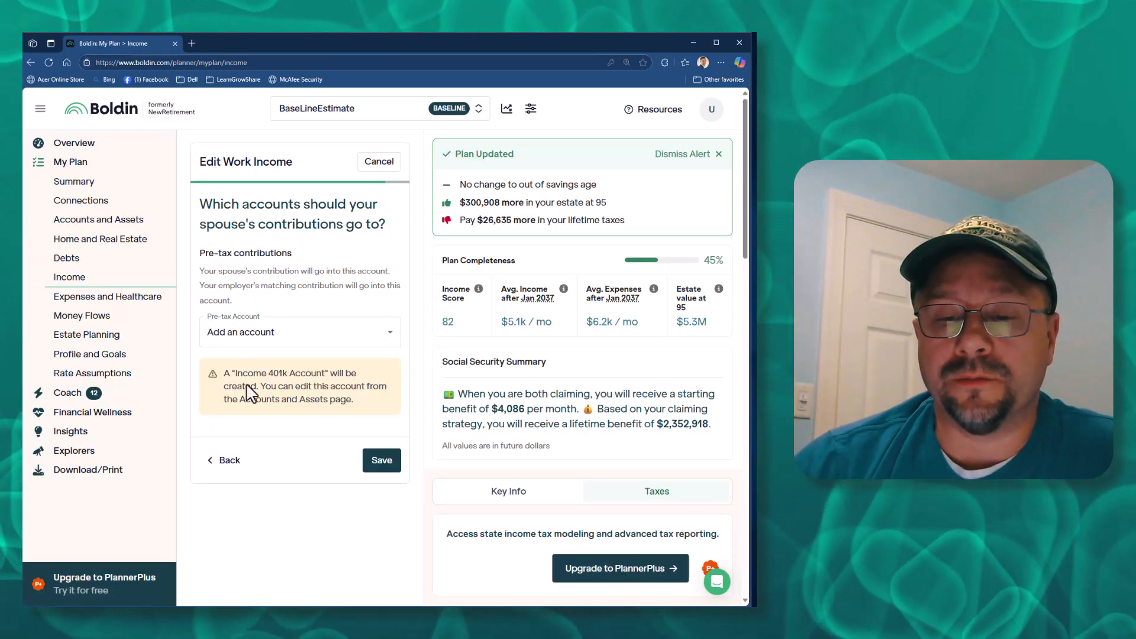
pyautogui.click(274, 339)
pyautogui.click(255, 363)
pyautogui.moveTo(243, 374); pyautogui.dragTo(325, 379)
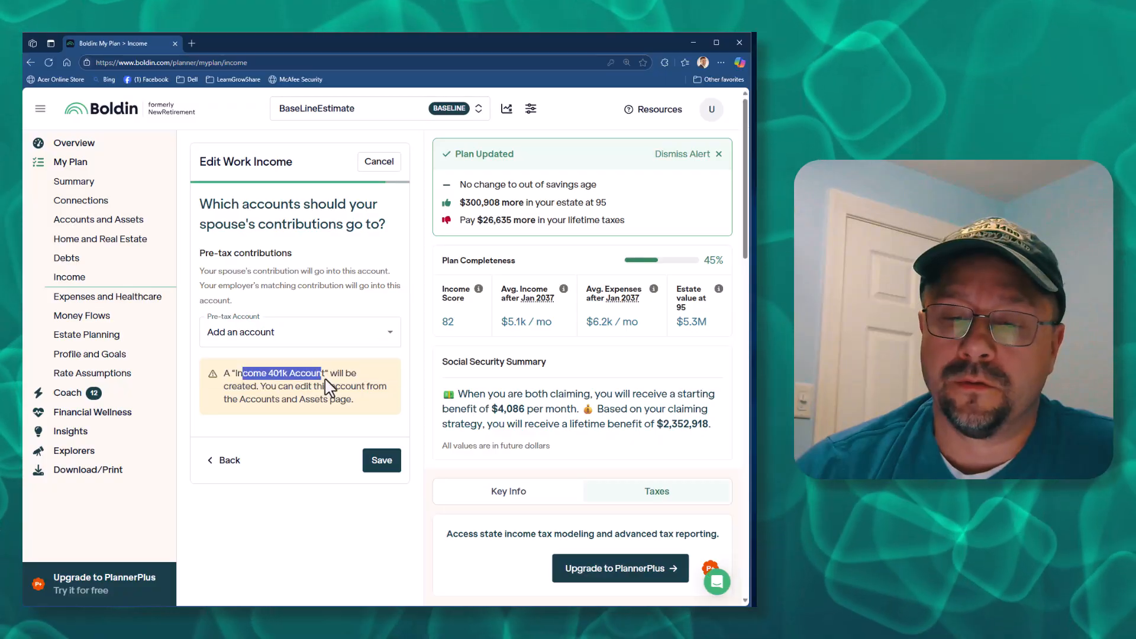
pyautogui.click(386, 462)
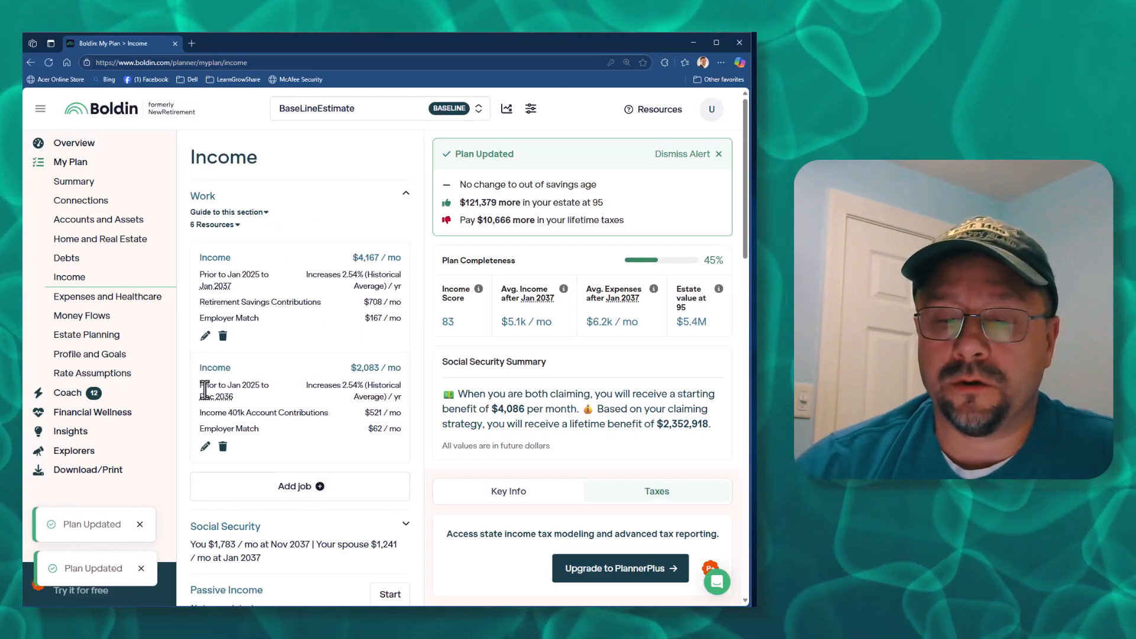
# Step: Set your own Social Security claiming age to 67y0m (Jan 2040) and save it
pyautogui.scroll(-2, 266, 430)
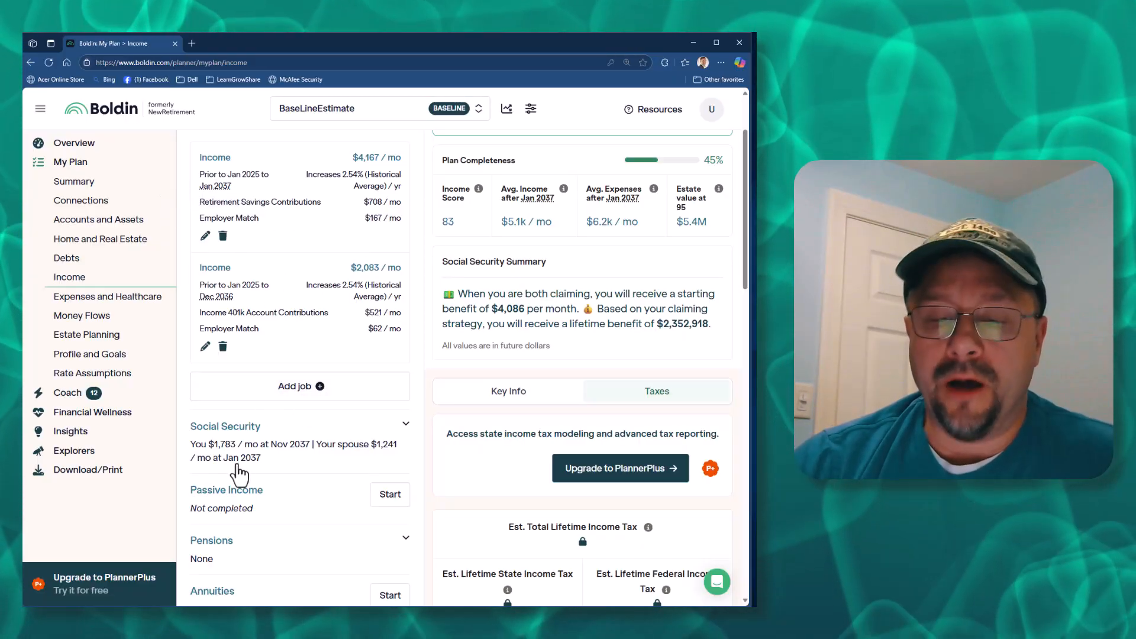
pyautogui.scroll(-3, 239, 473)
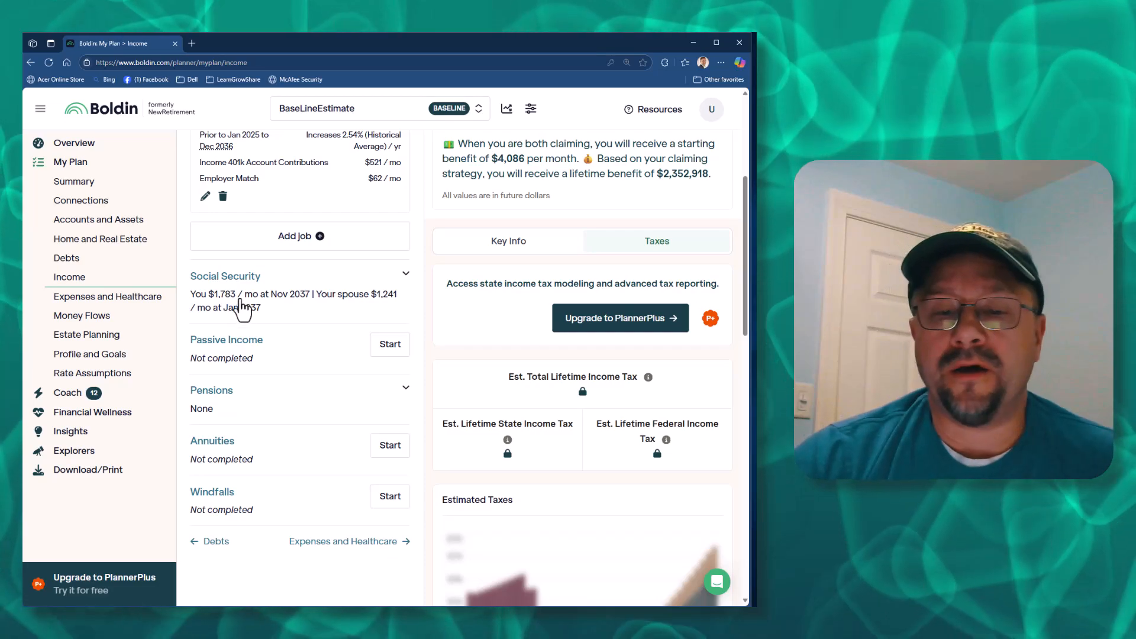
pyautogui.click(242, 308)
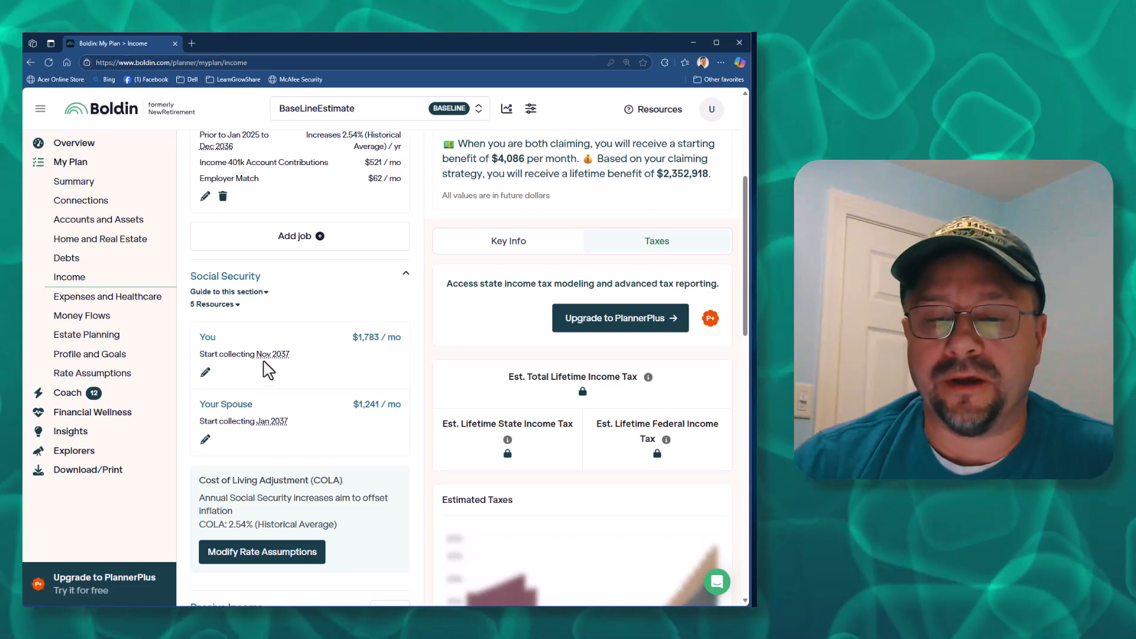
pyautogui.moveTo(276, 352)
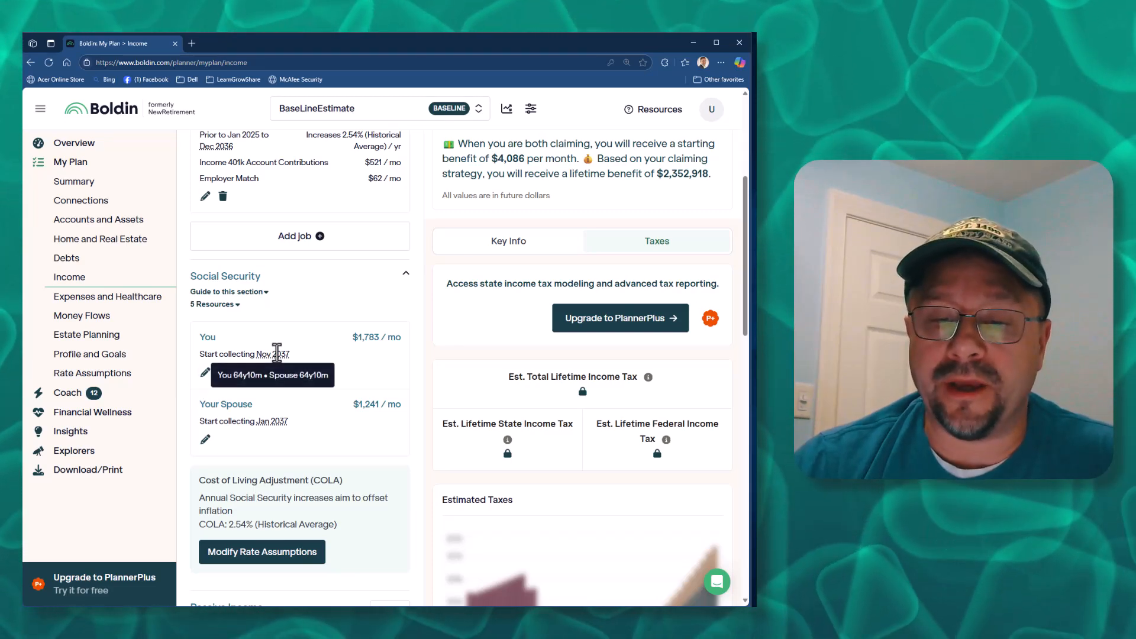
pyautogui.click(204, 372)
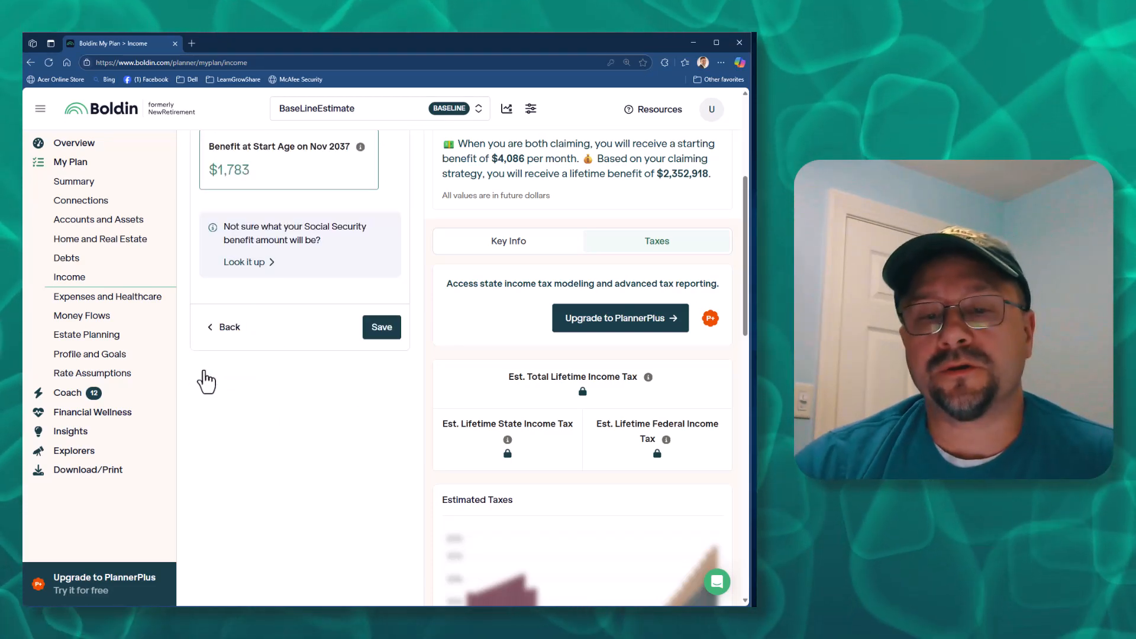
pyautogui.scroll(3, 206, 381)
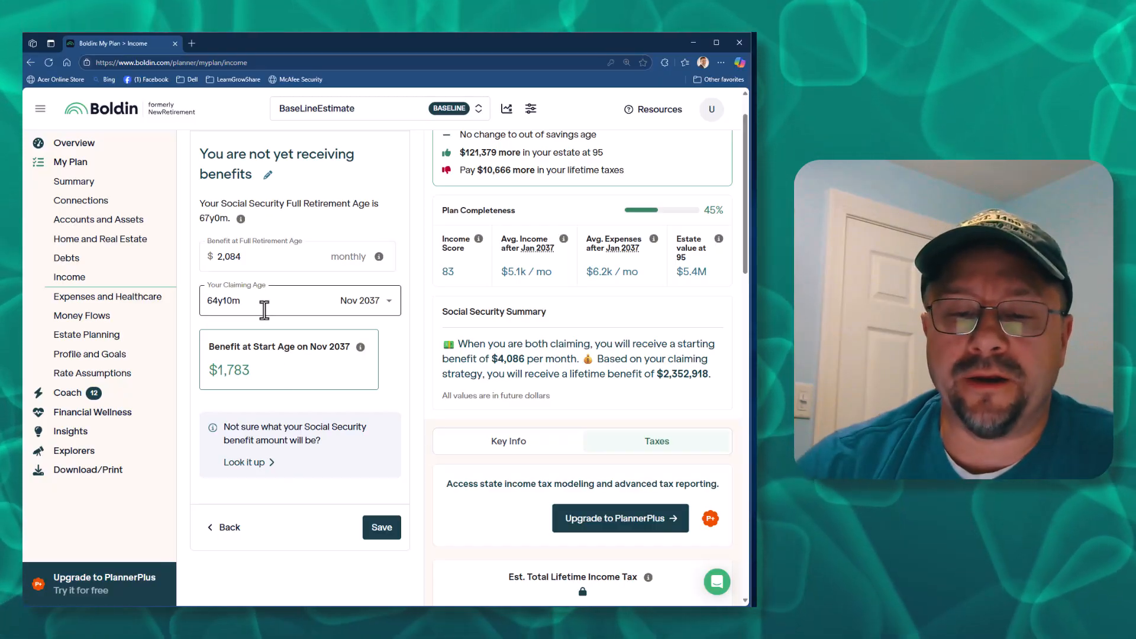
pyautogui.click(239, 303)
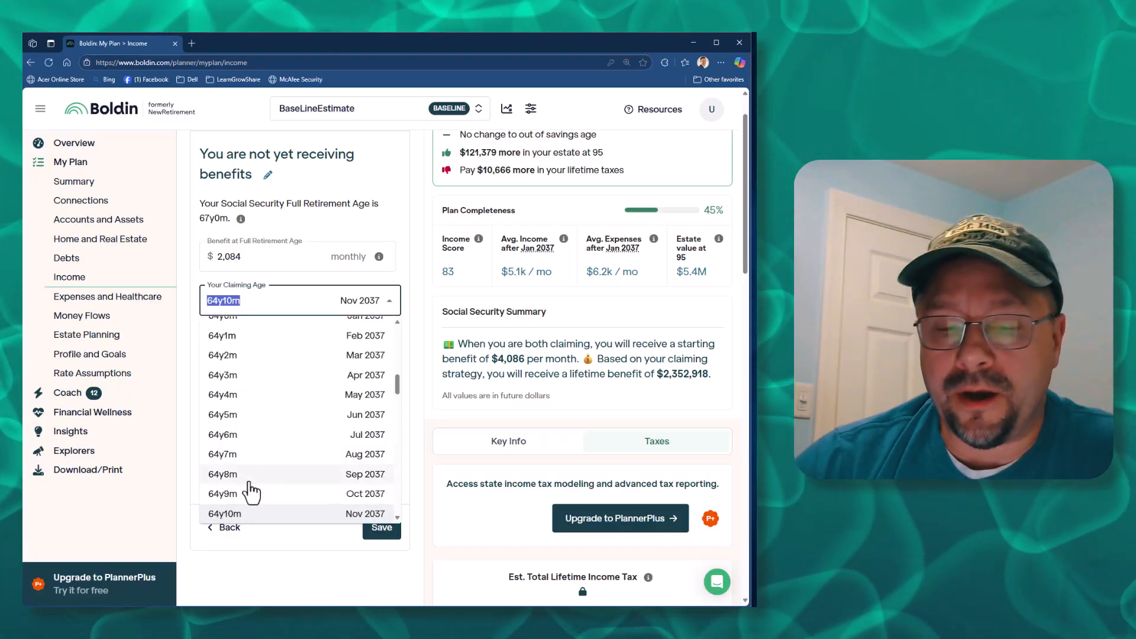
pyautogui.scroll(-5, 248, 488)
pyautogui.scroll(-4, 248, 486)
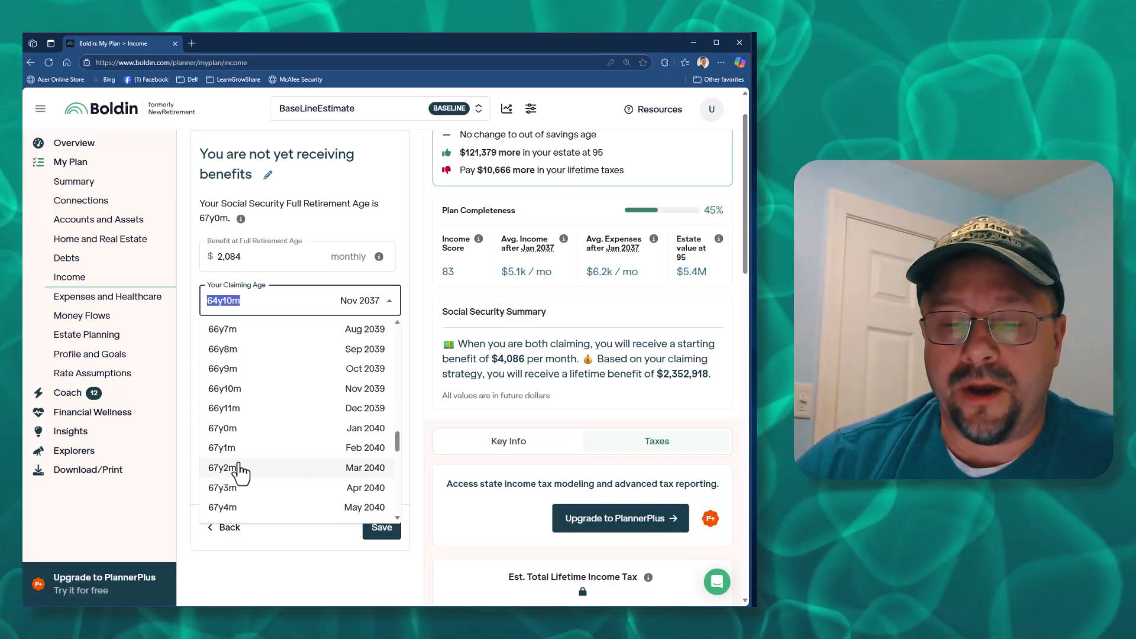
pyautogui.click(224, 427)
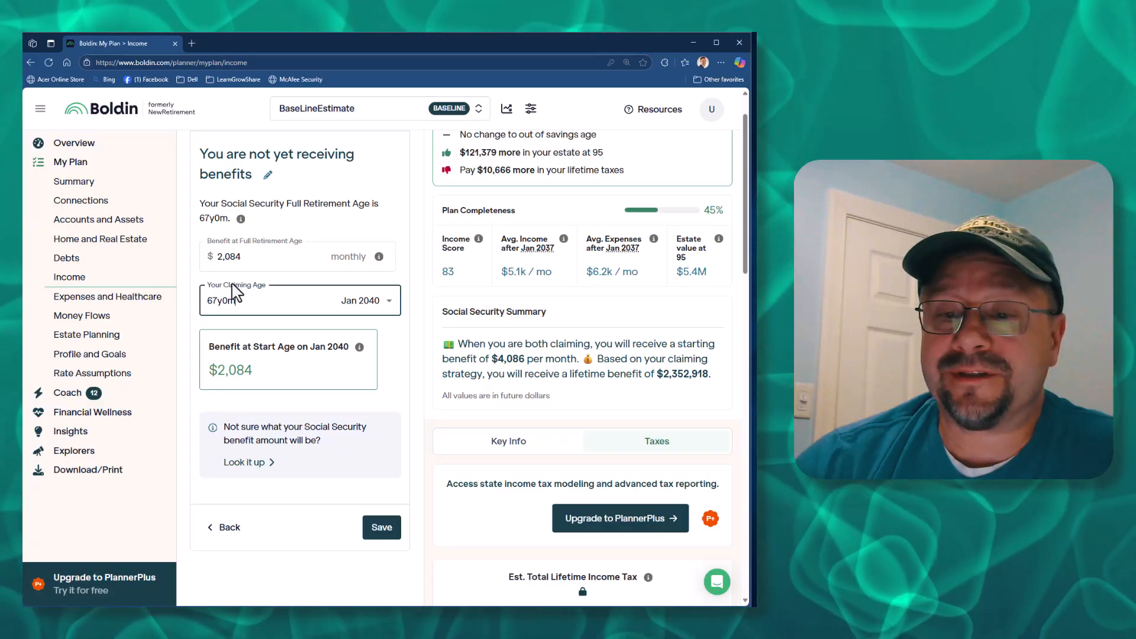
pyautogui.click(383, 526)
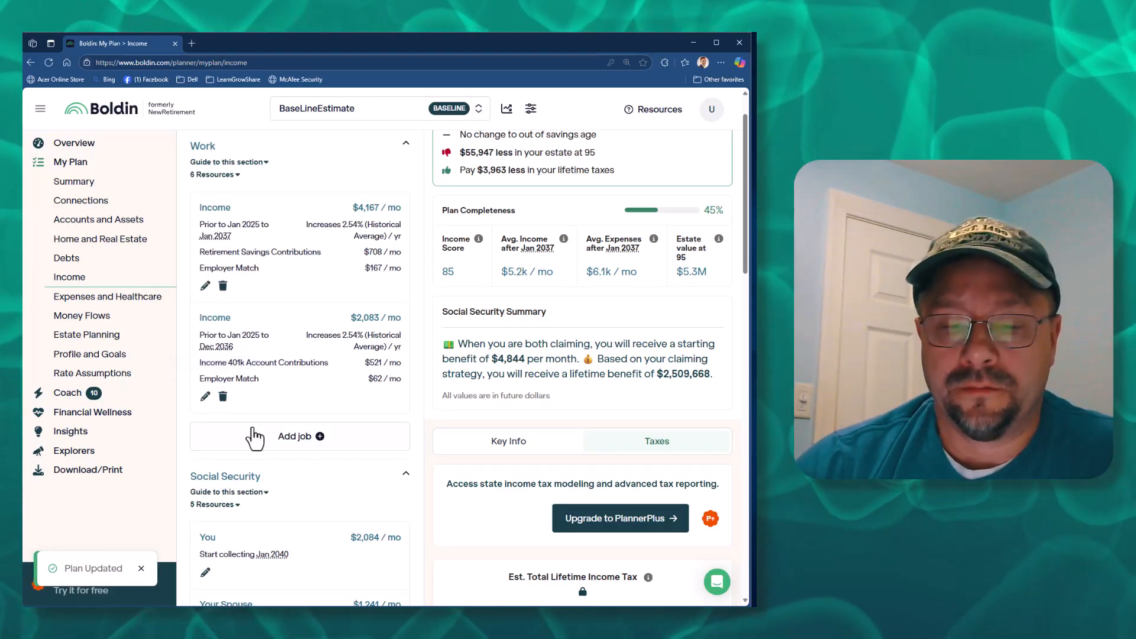
# Step: Review the spouse's Social Security claiming age, keep it at 64y0m (Jan 2037) and save it
pyautogui.scroll(-3, 248, 444)
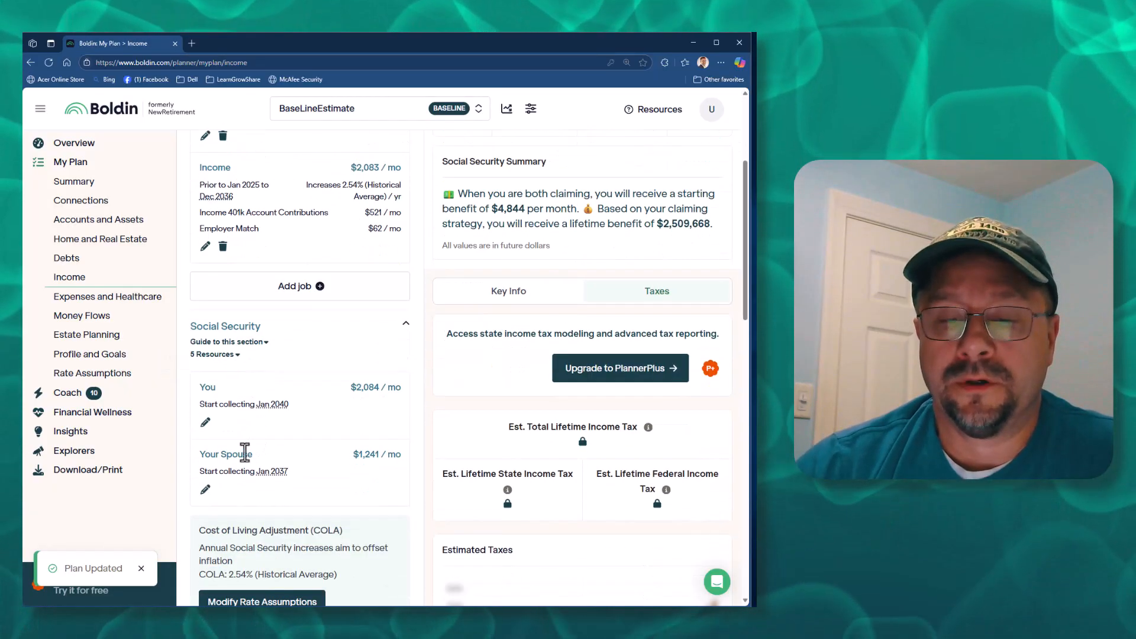
pyautogui.click(204, 489)
pyautogui.scroll(3, 261, 238)
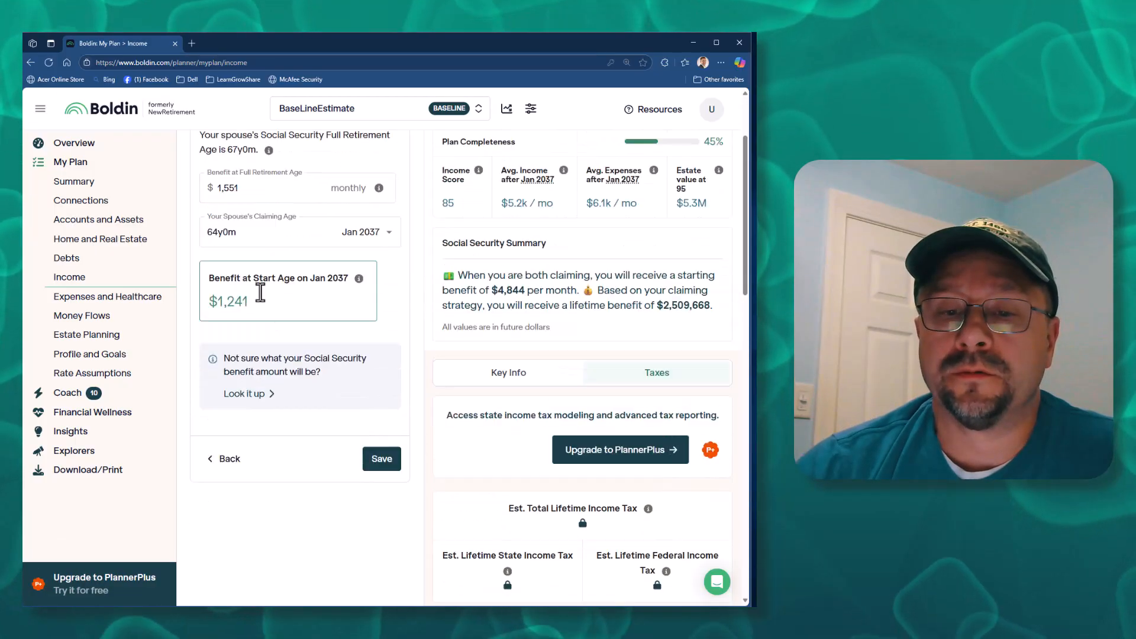
pyautogui.click(253, 302)
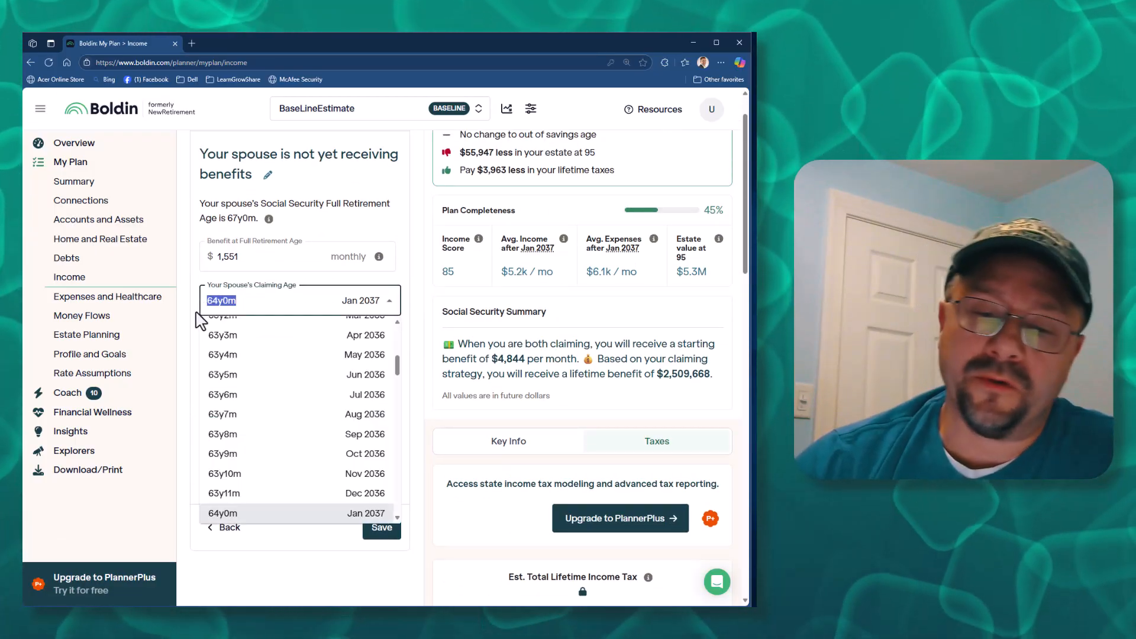
pyautogui.click(406, 225)
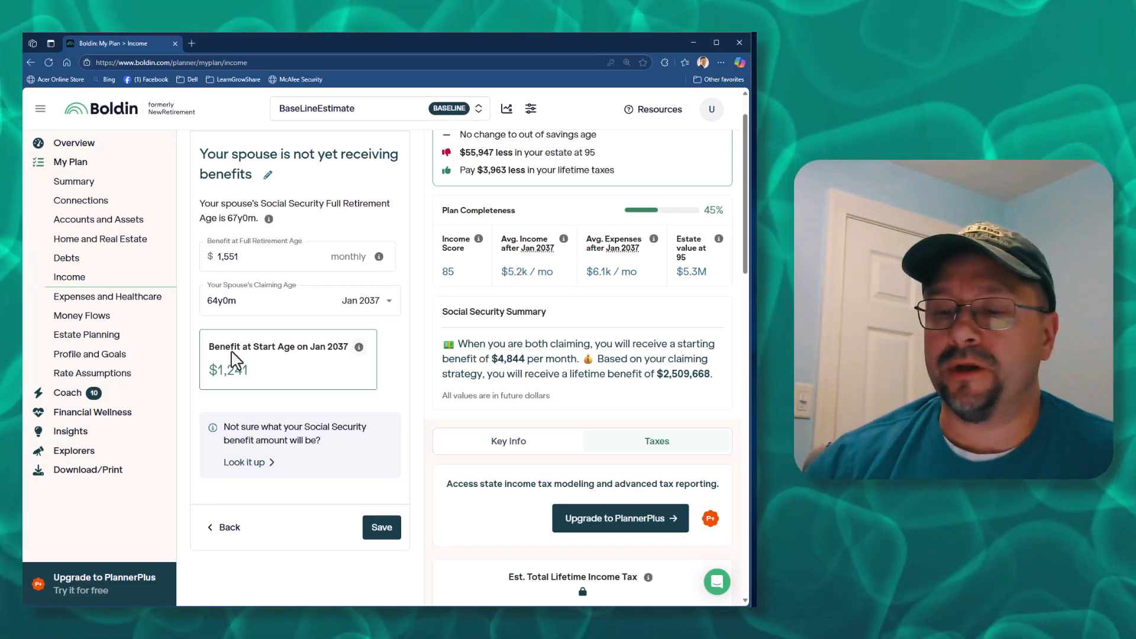
pyautogui.click(382, 528)
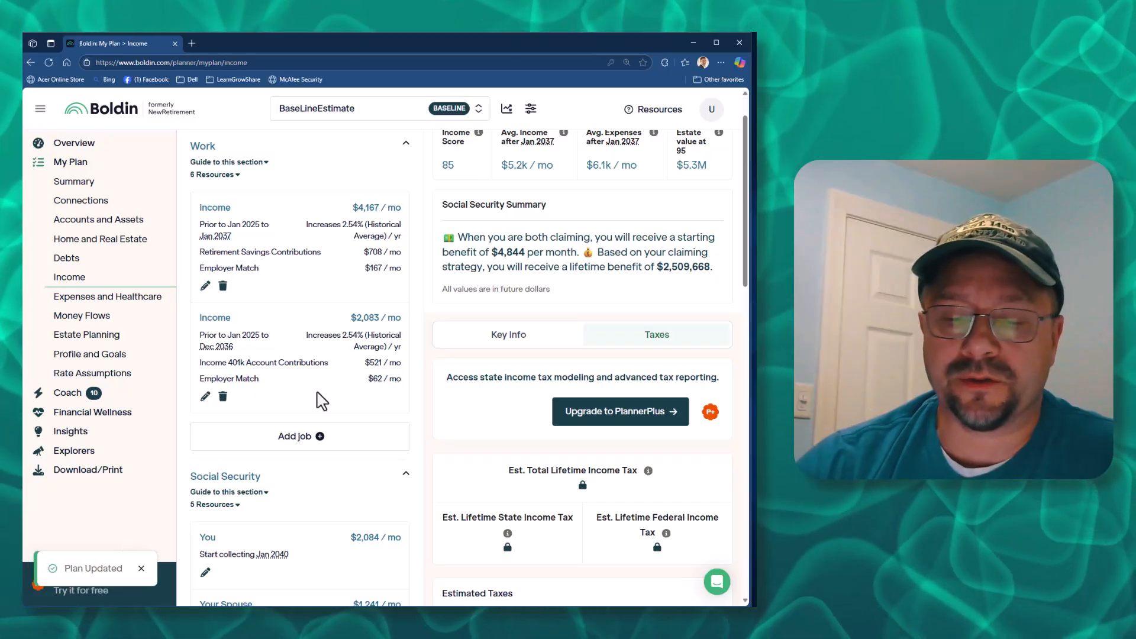
# Step: Review the remaining Income sections, check their completion on the plan summary and return to Income
pyautogui.scroll(-3, 320, 408)
pyautogui.scroll(-3, 319, 414)
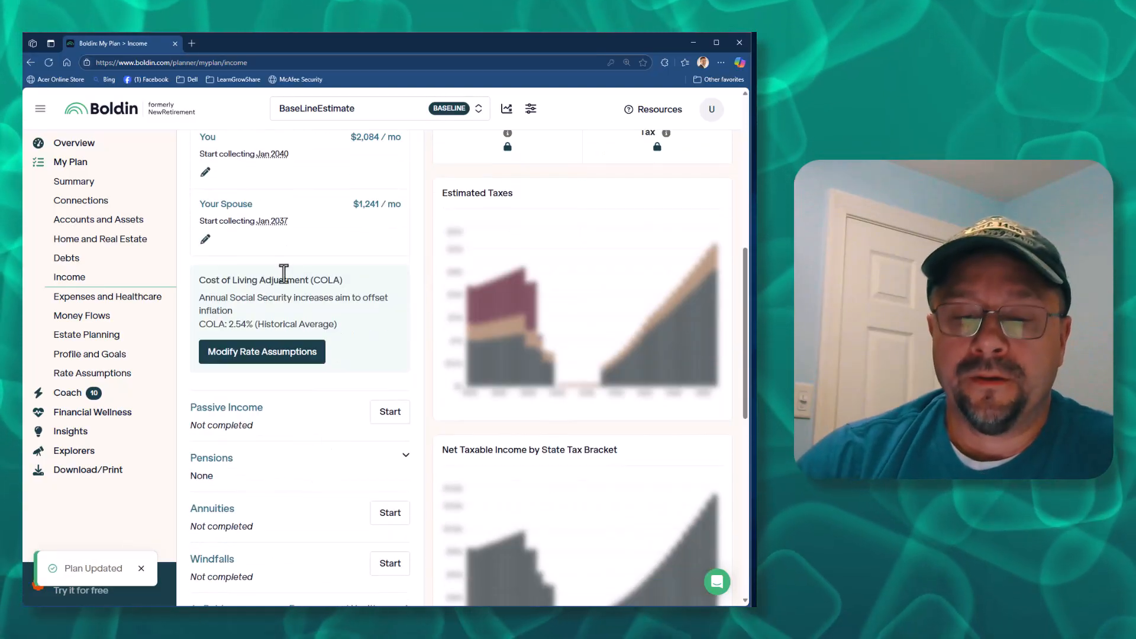
pyautogui.scroll(-2, 284, 371)
pyautogui.scroll(-3, 219, 456)
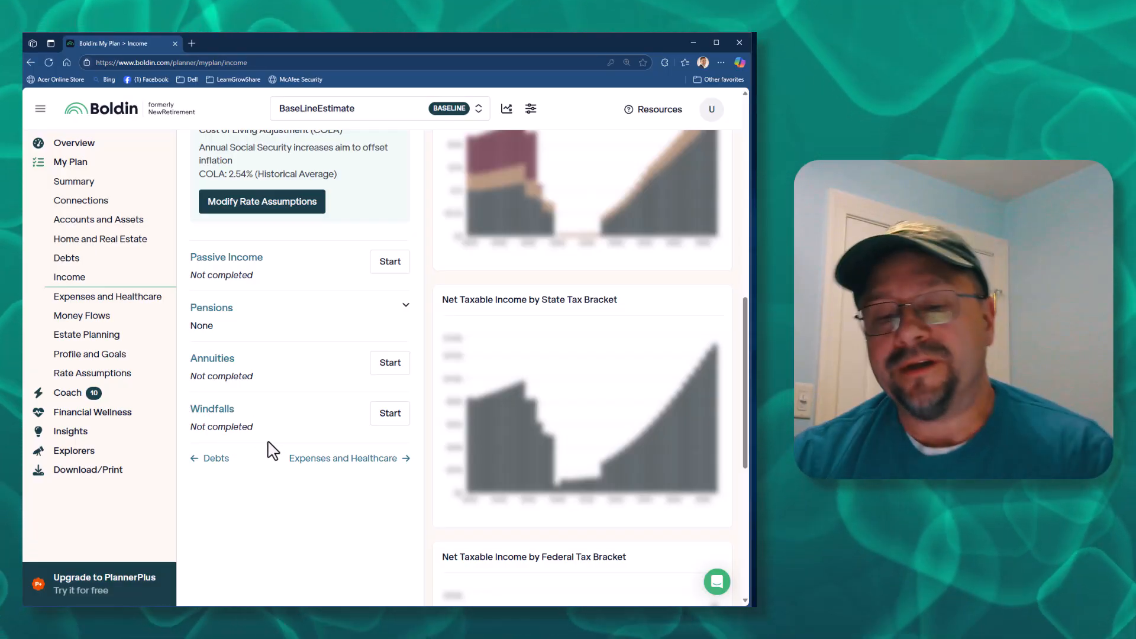
pyautogui.scroll(10, 273, 344)
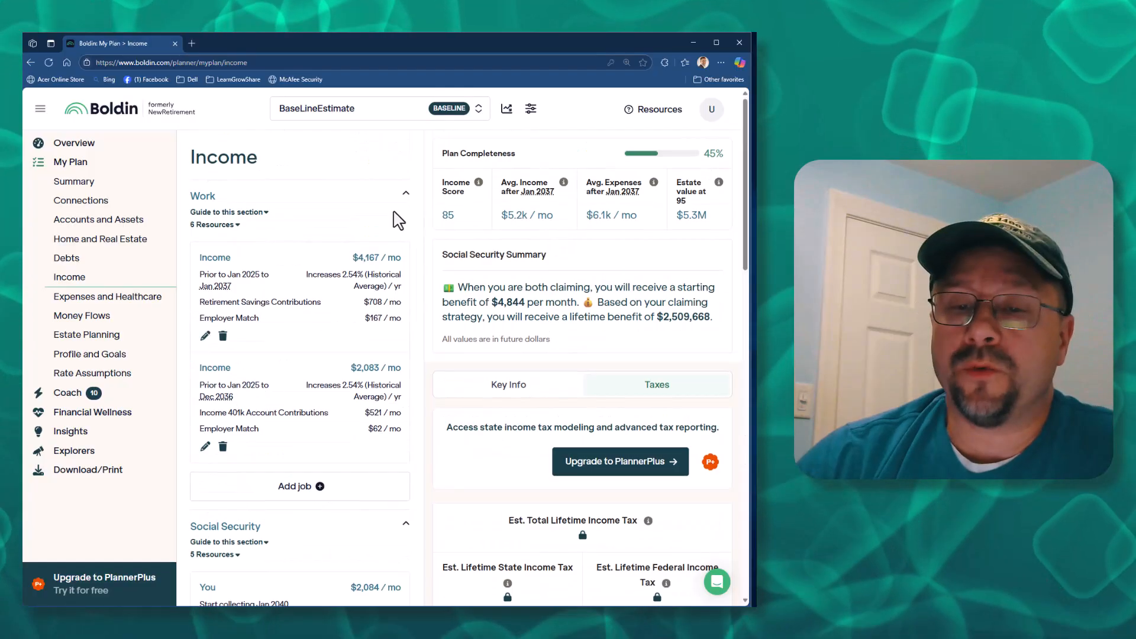
pyautogui.click(70, 182)
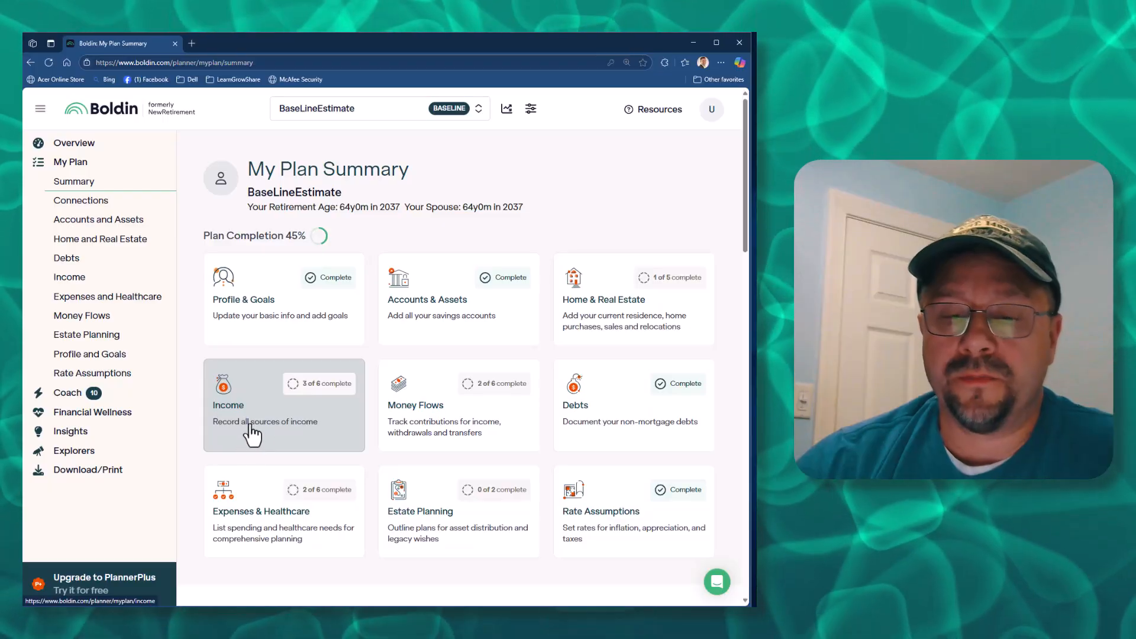
pyautogui.click(261, 419)
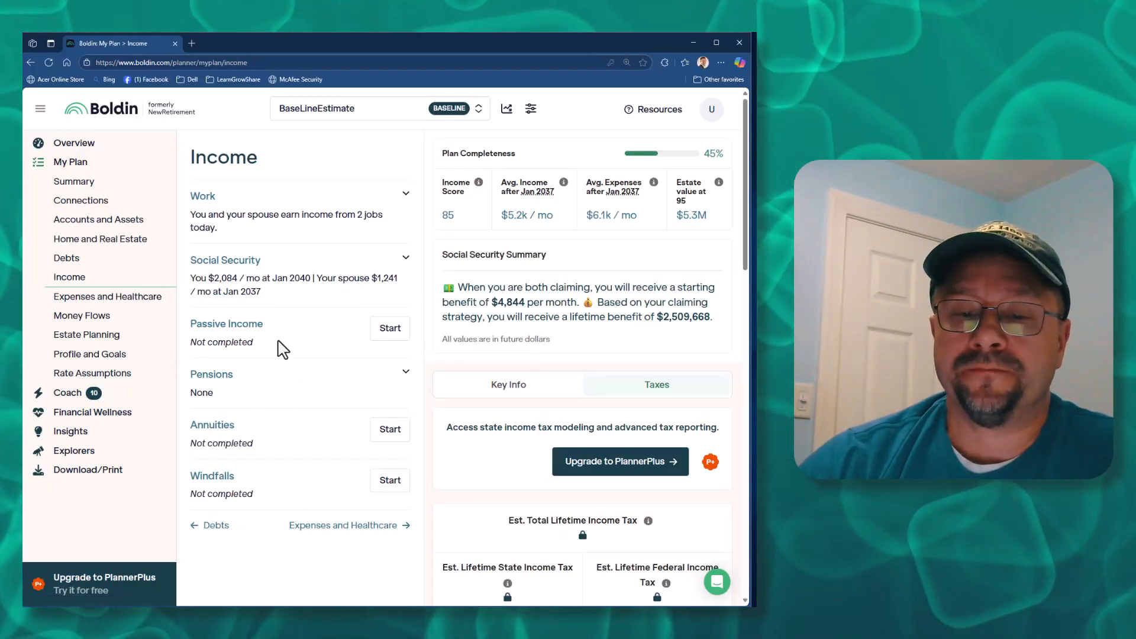
# Step: Complete the Passive Income and Annuities sections by answering No to both questions
pyautogui.click(393, 329)
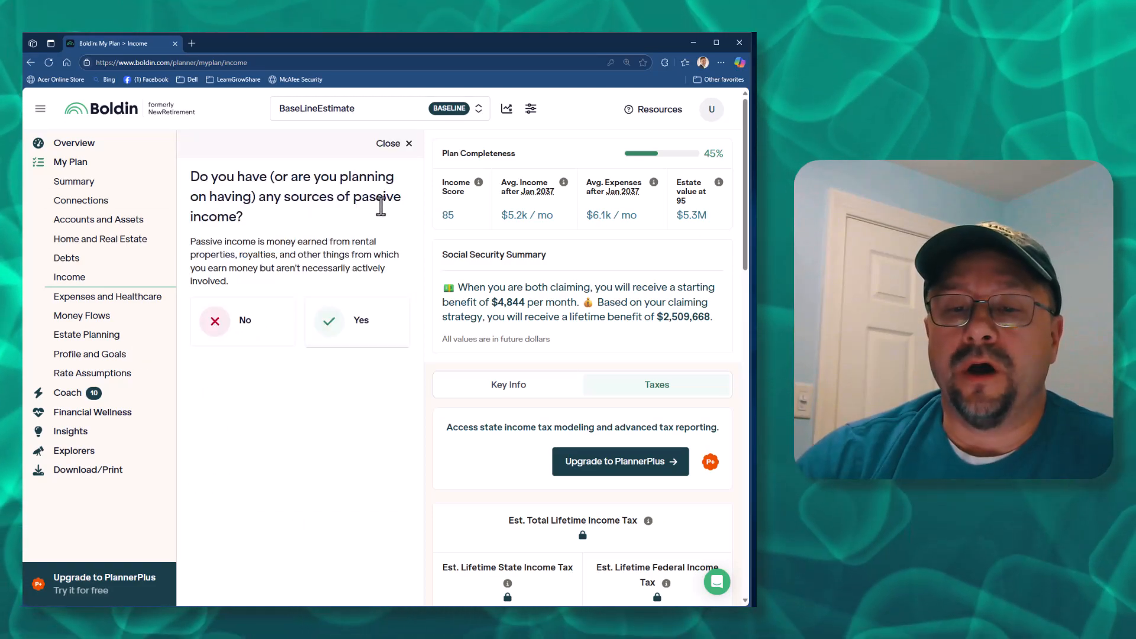
pyautogui.click(232, 332)
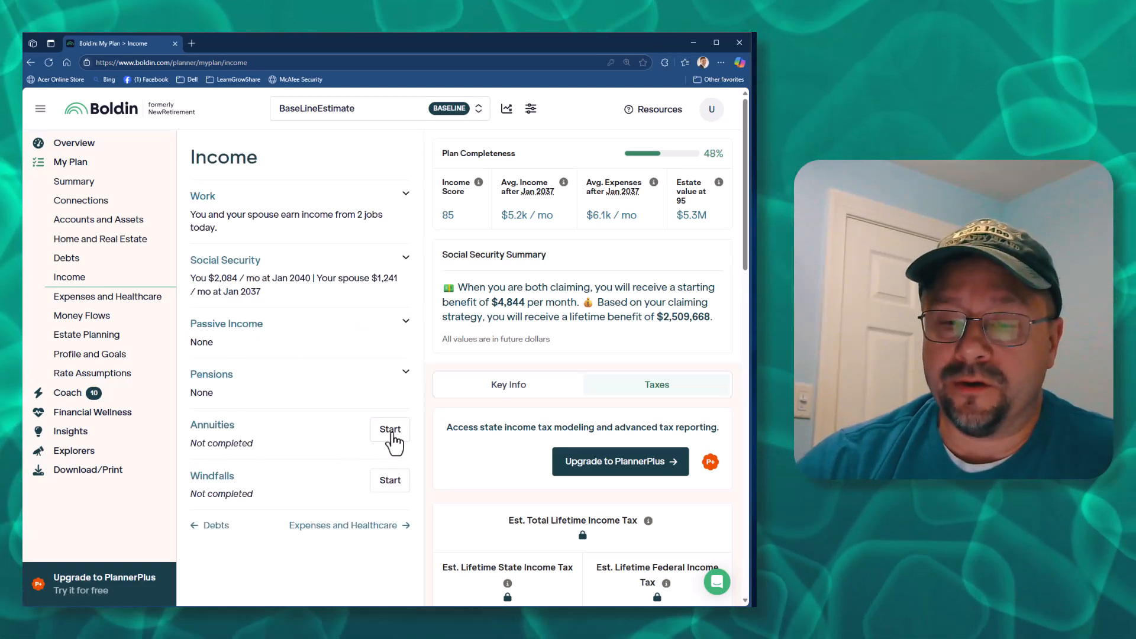
pyautogui.click(392, 431)
pyautogui.click(232, 329)
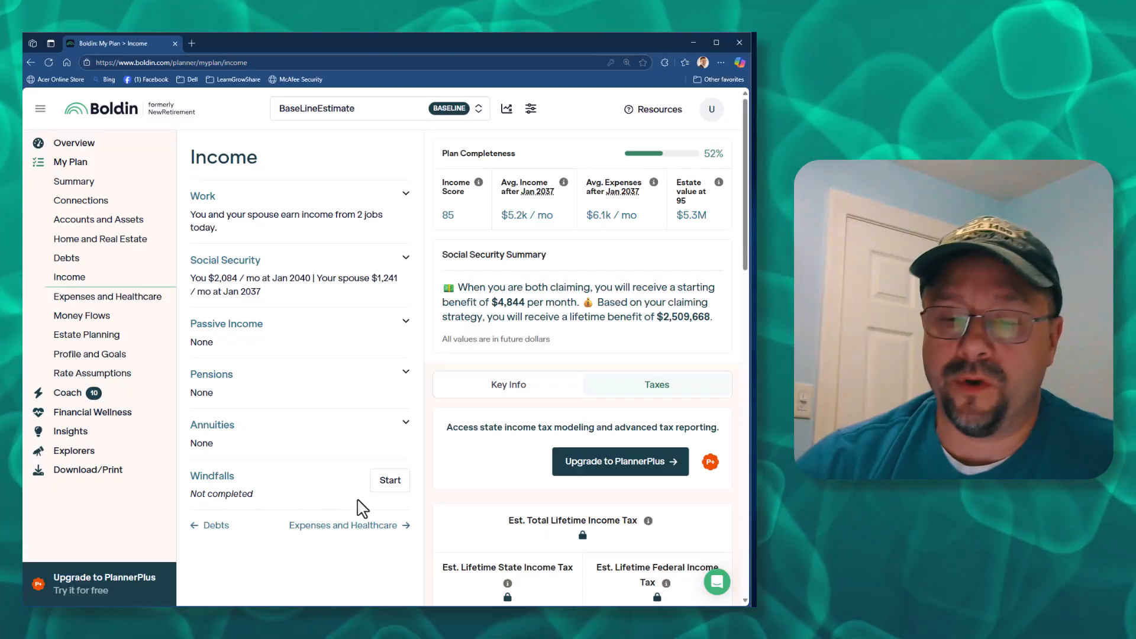
# Step: Complete the Windfalls section by answering No to expecting any future windfalls
pyautogui.click(391, 481)
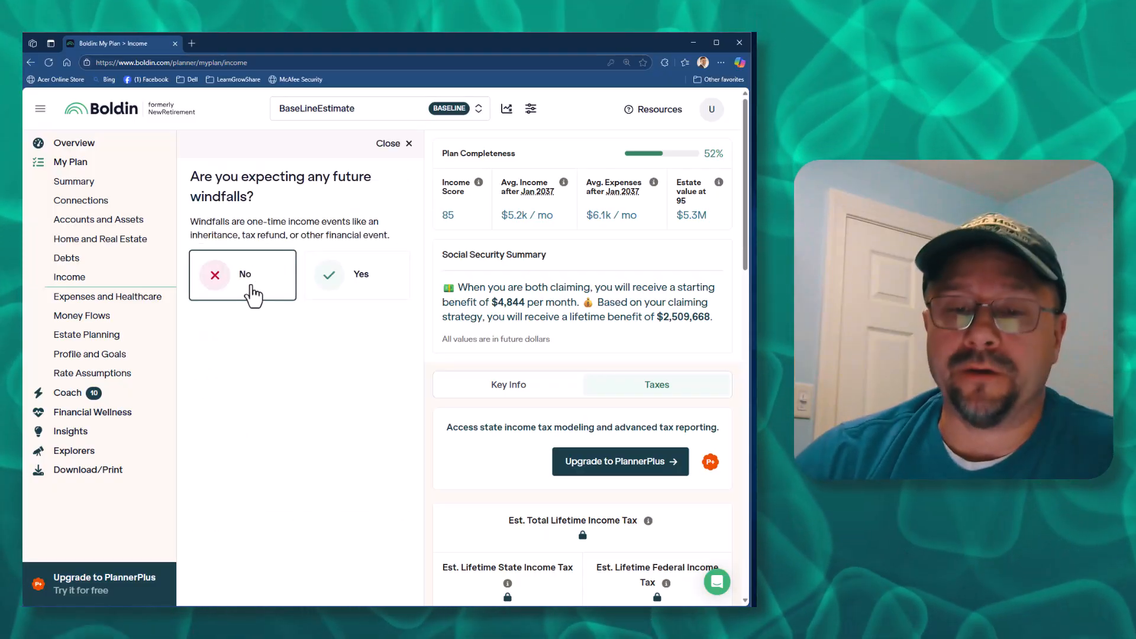
pyautogui.click(254, 294)
pyautogui.scroll(-3, 254, 366)
pyautogui.scroll(4, 243, 324)
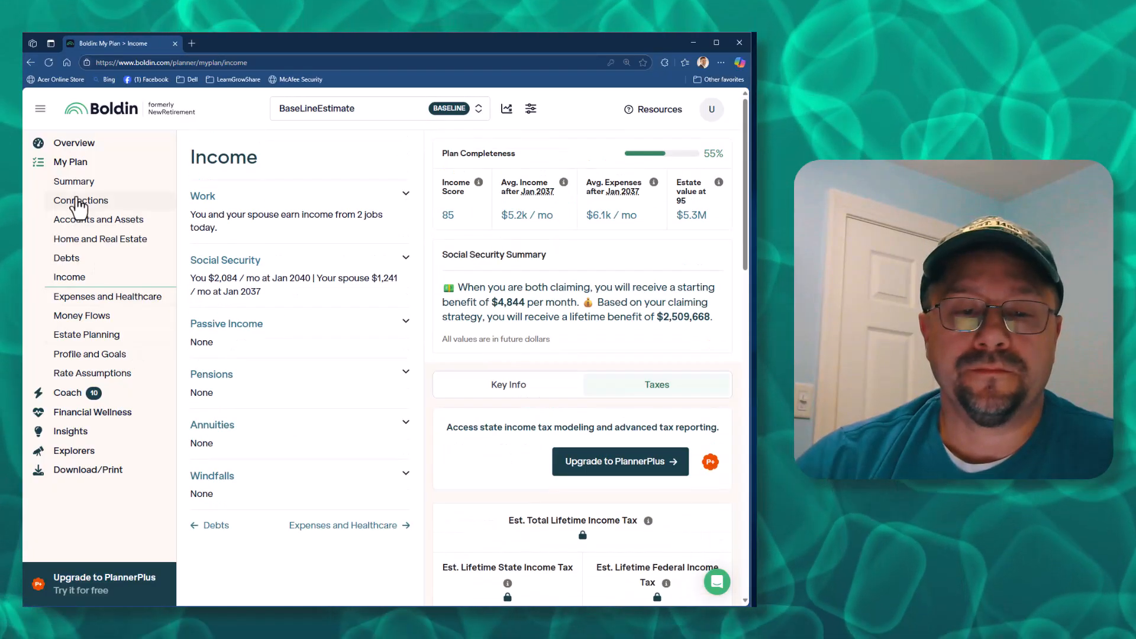
# Step: Open Money Flows from the plan summary and review the recurring contributions to Retirement Savings and the Income 401k Account
pyautogui.click(74, 181)
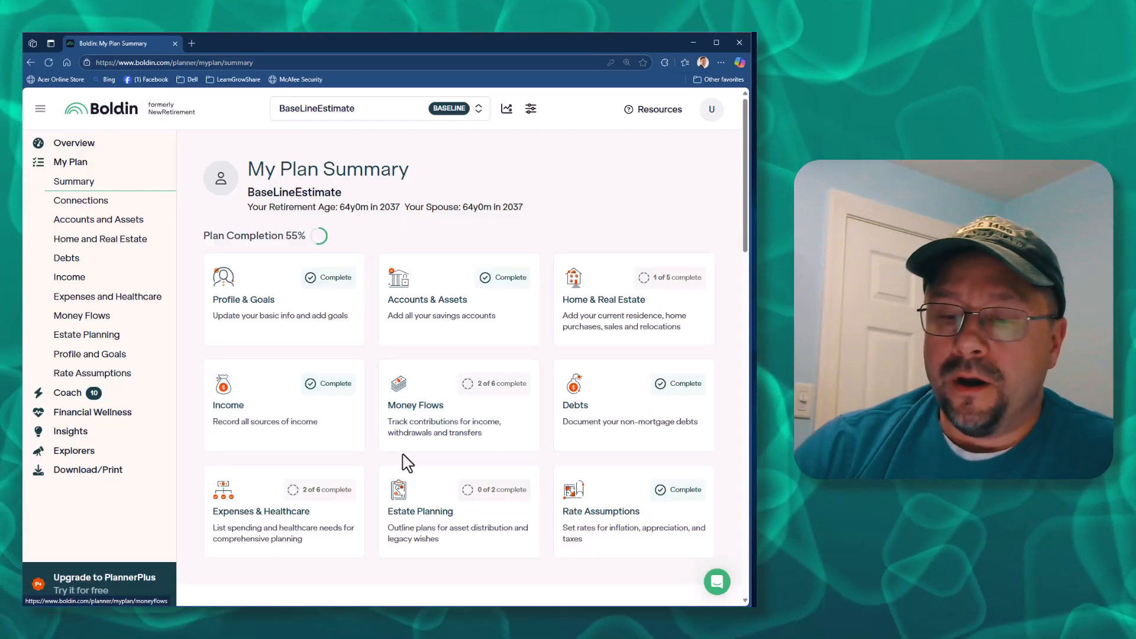
pyautogui.click(434, 424)
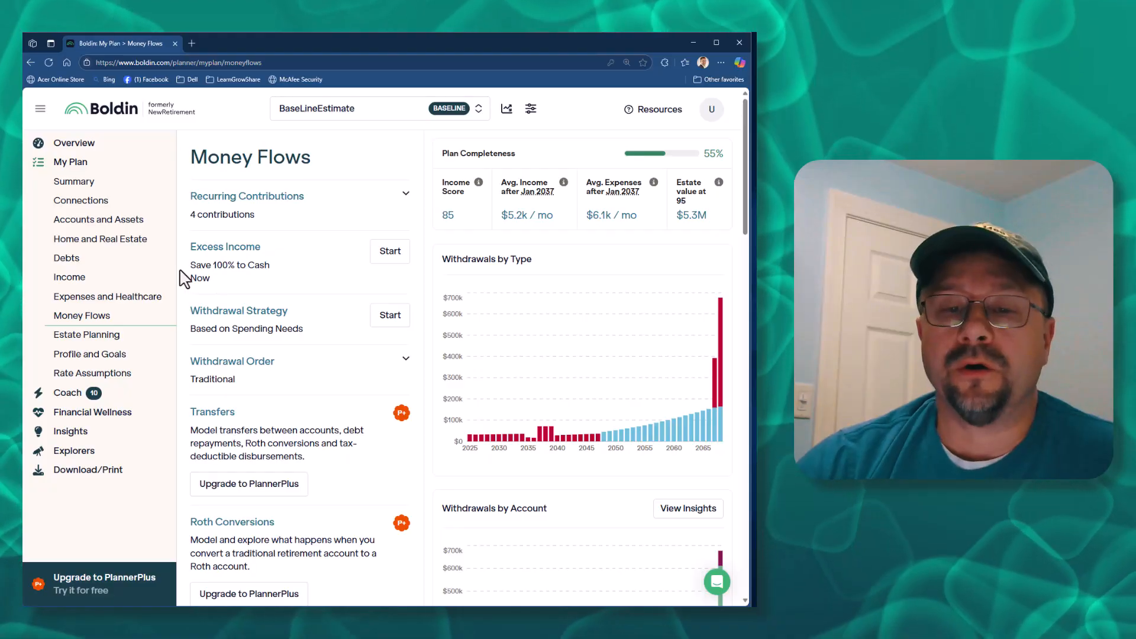
pyautogui.click(257, 215)
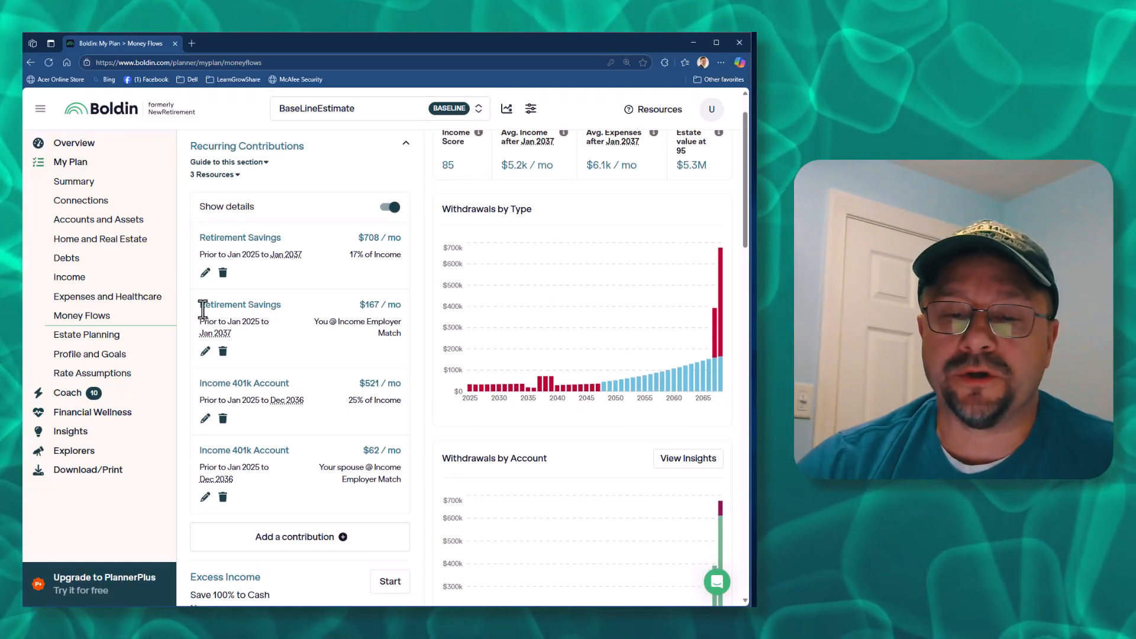
pyautogui.moveTo(201, 304); pyautogui.dragTo(294, 307)
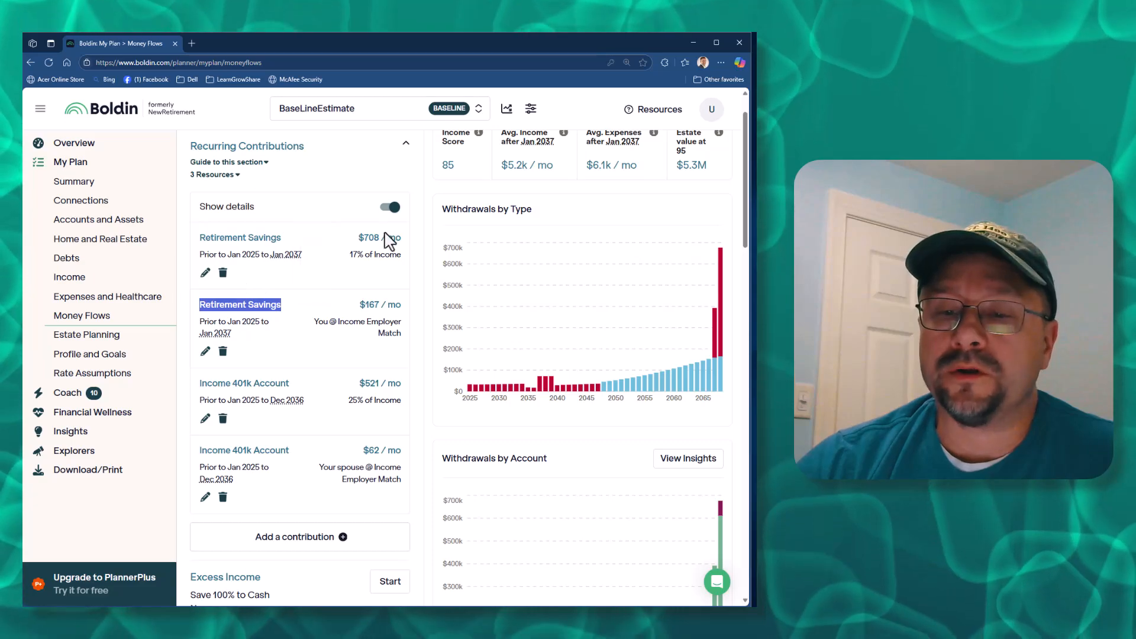
pyautogui.scroll(-2, 296, 325)
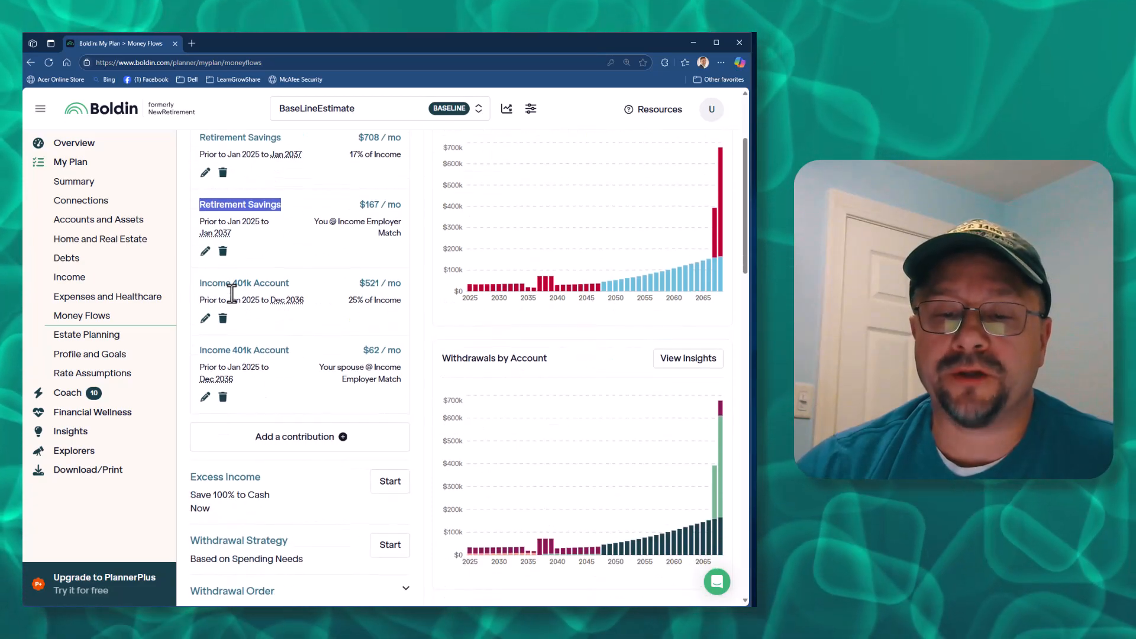
pyautogui.scroll(-1, 366, 376)
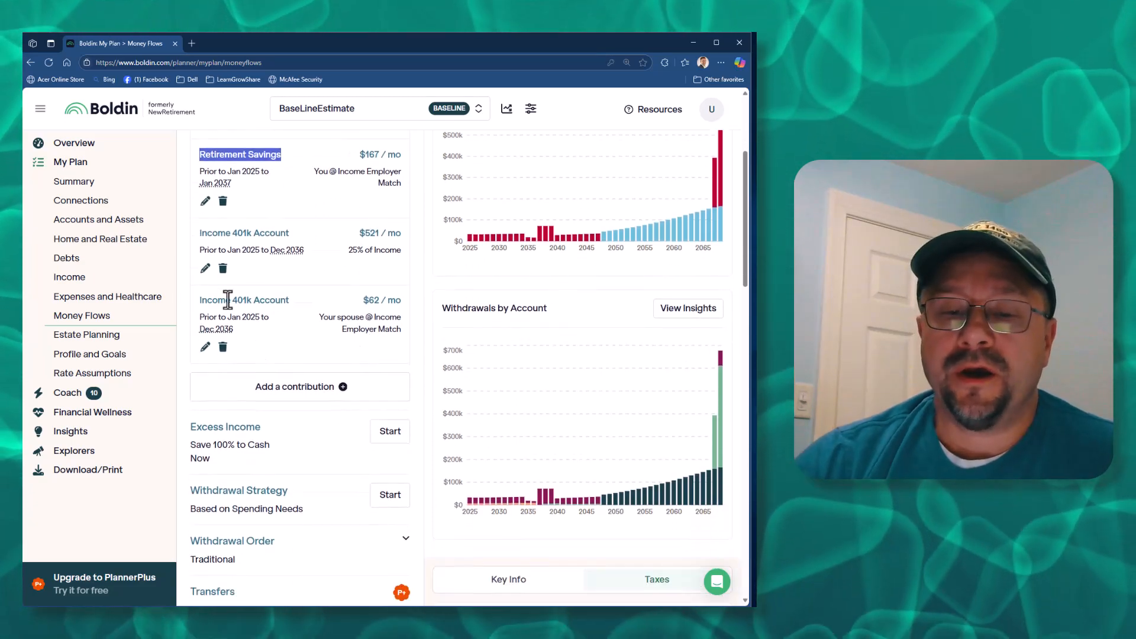
pyautogui.moveTo(208, 296); pyautogui.dragTo(264, 298)
pyautogui.scroll(-2, 236, 355)
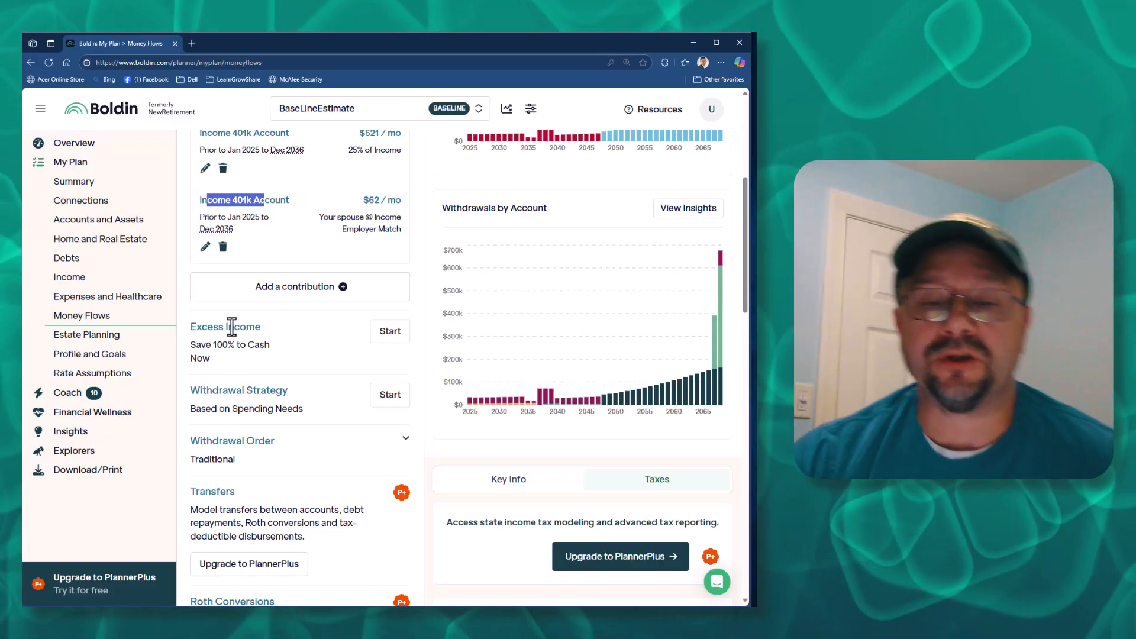
# Step: View the Standard and Income Linked types for a new contribution and go back without adding one
pyautogui.click(319, 290)
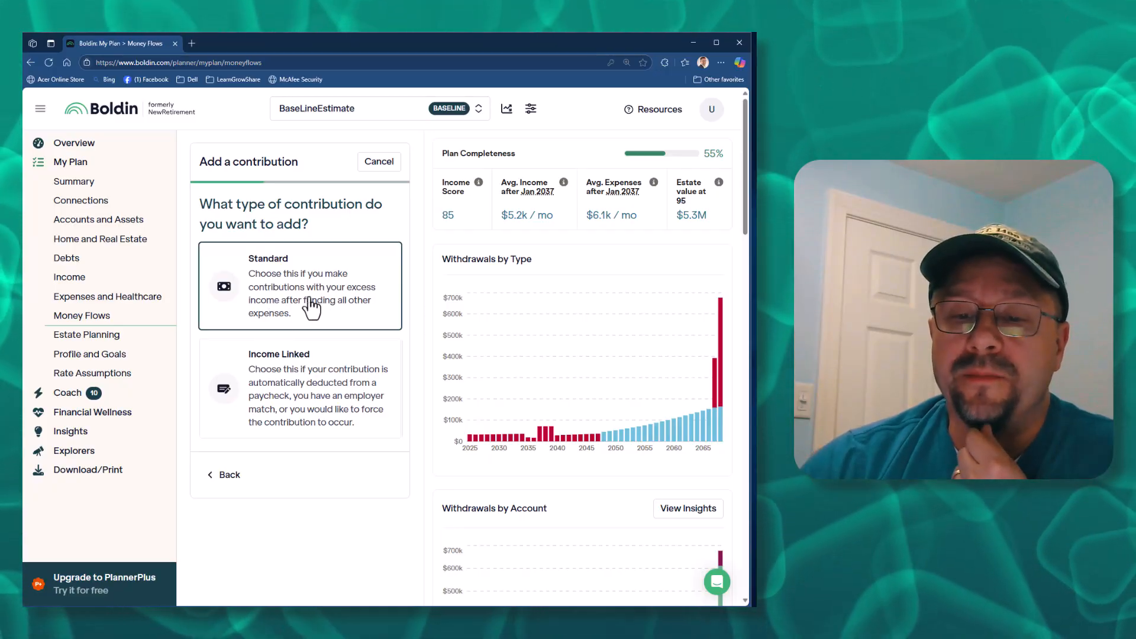
pyautogui.click(231, 477)
pyautogui.scroll(-5, 254, 391)
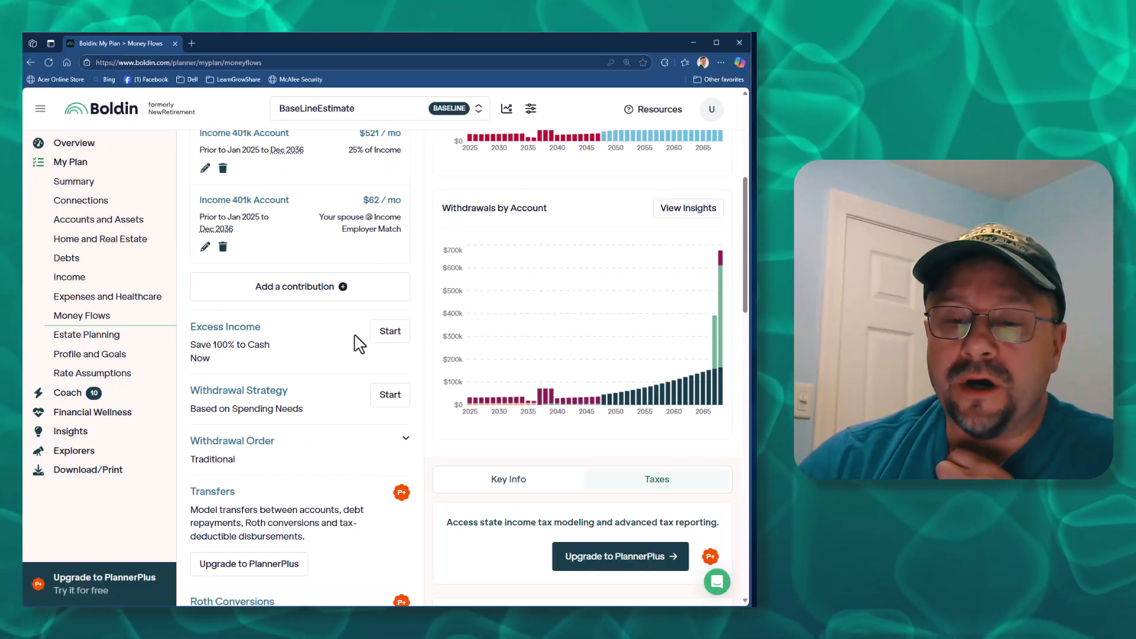
# Step: Open the Excess Income question, read the explanation of excess income and the saving guidance, and close it
pyautogui.click(390, 332)
pyautogui.scroll(4, 367, 332)
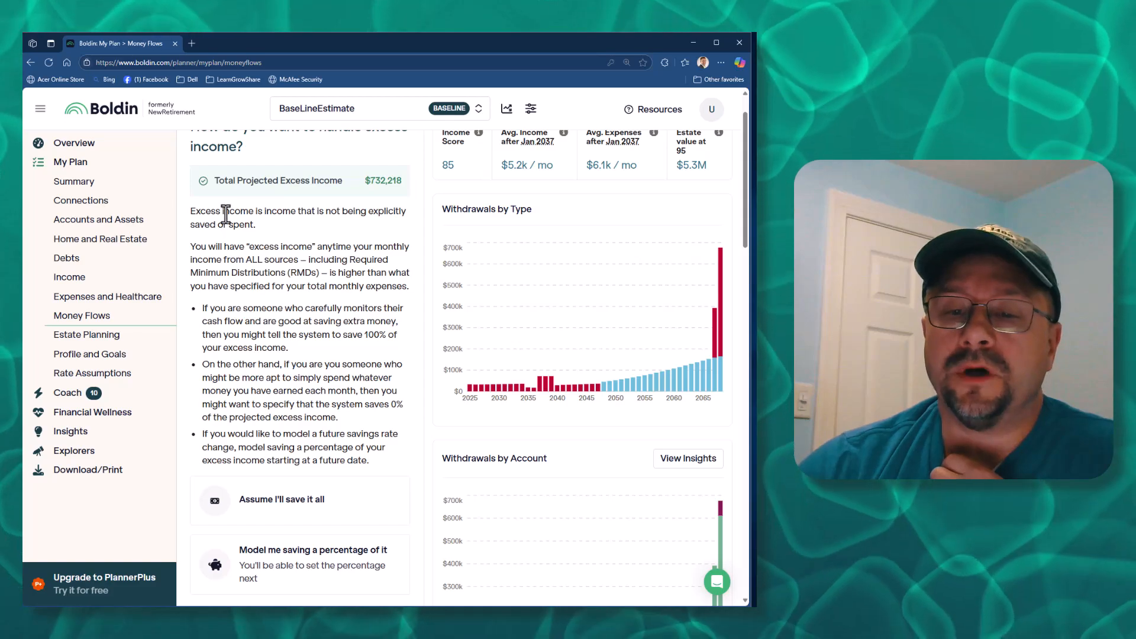
pyautogui.moveTo(224, 247)
pyautogui.mouseDown()
pyautogui.moveTo(353, 247)
pyautogui.moveTo(254, 260)
pyautogui.moveTo(319, 248)
pyautogui.moveTo(246, 247)
pyautogui.moveTo(236, 261)
pyautogui.mouseUp()
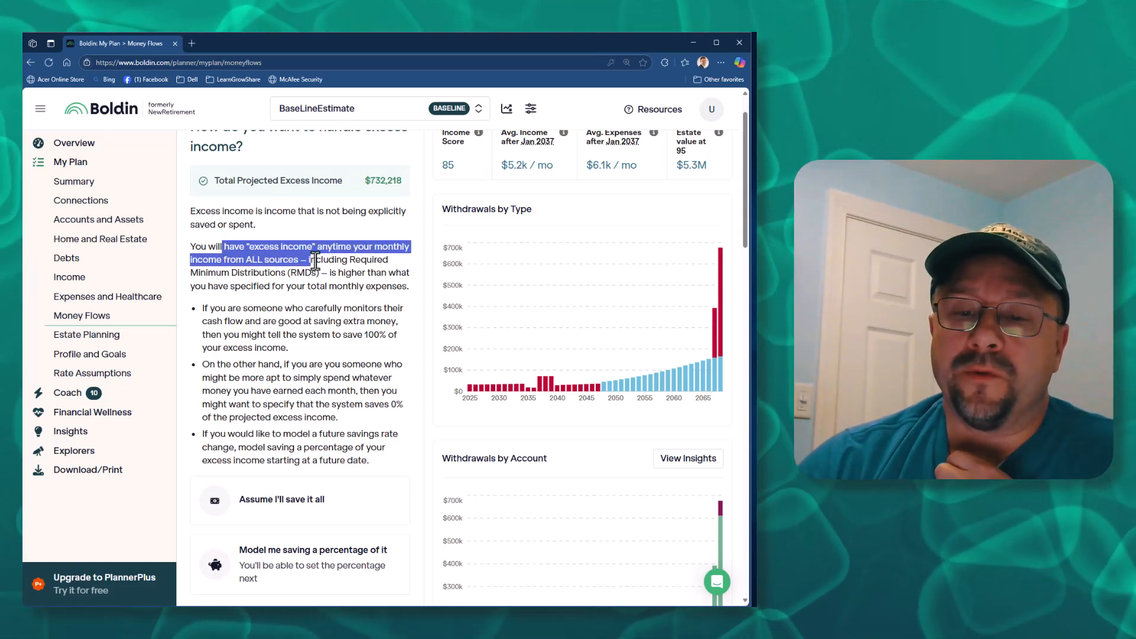
pyautogui.moveTo(357, 264); pyautogui.dragTo(336, 287)
pyautogui.scroll(-1, 266, 361)
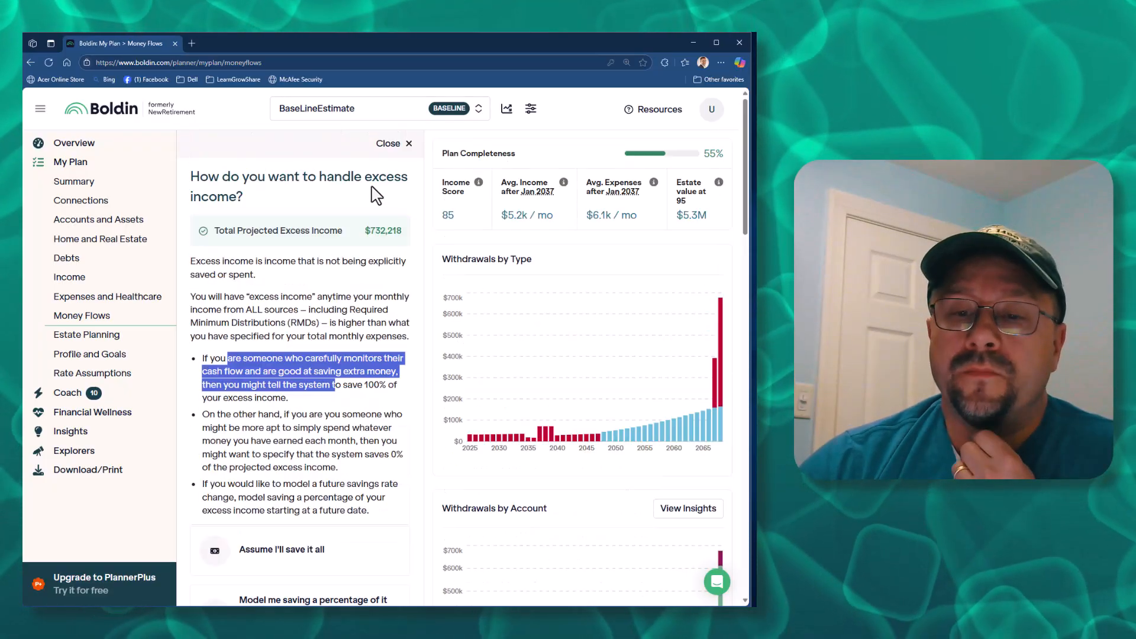
pyautogui.moveTo(269, 177); pyautogui.dragTo(292, 207)
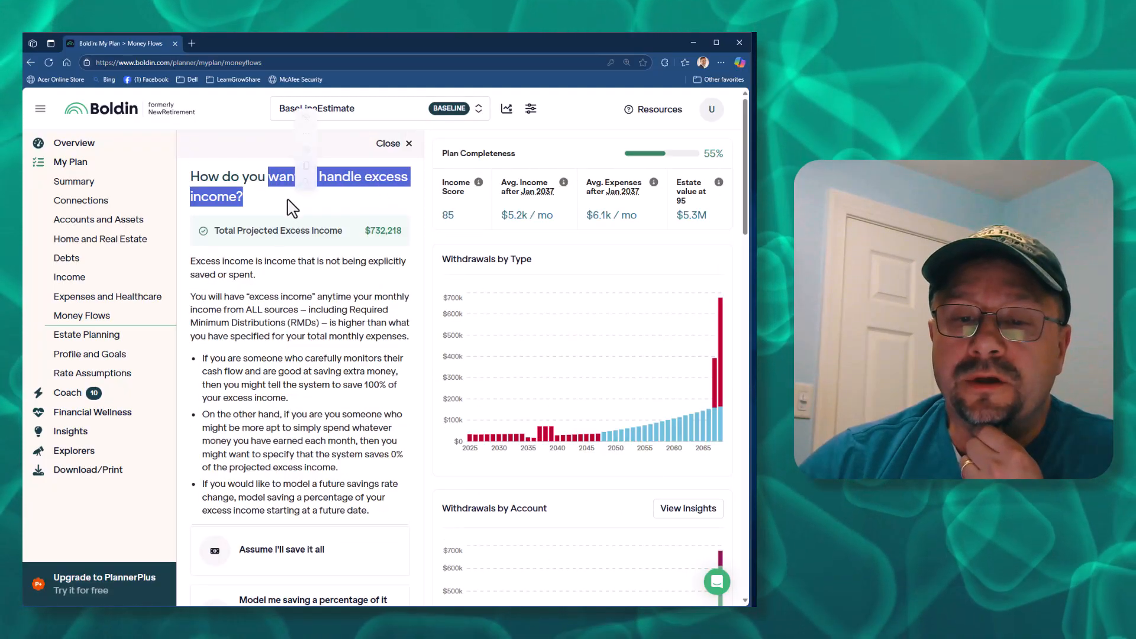
pyautogui.click(389, 145)
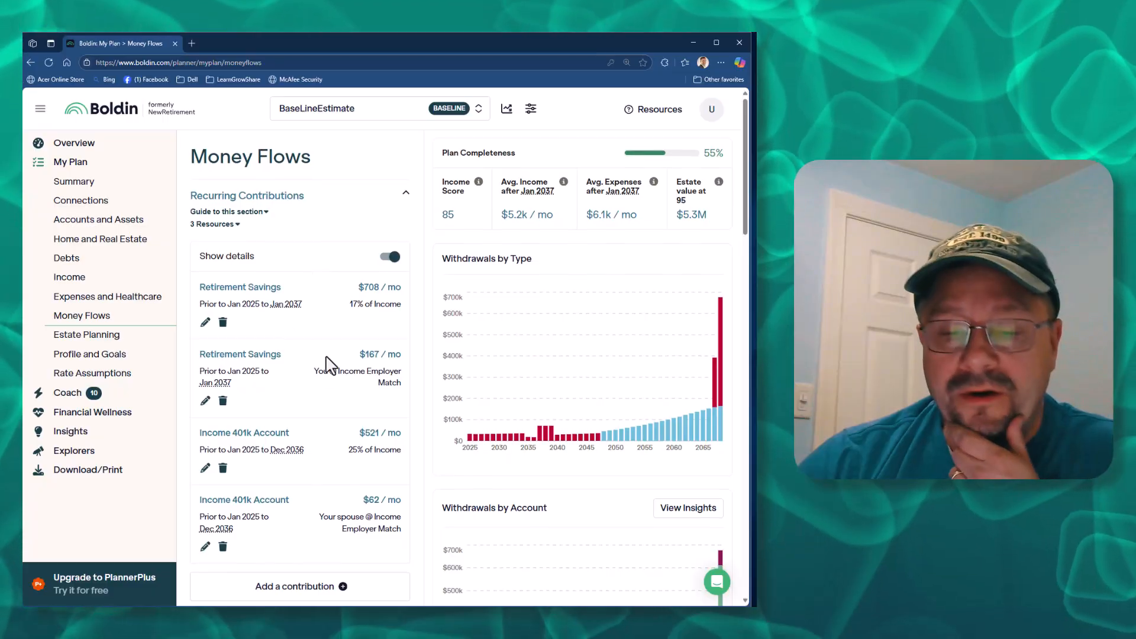
# Step: View the excess income option for modelling a saved percentage and go back to Money Flows without saving
pyautogui.scroll(-3, 250, 494)
pyautogui.click(388, 433)
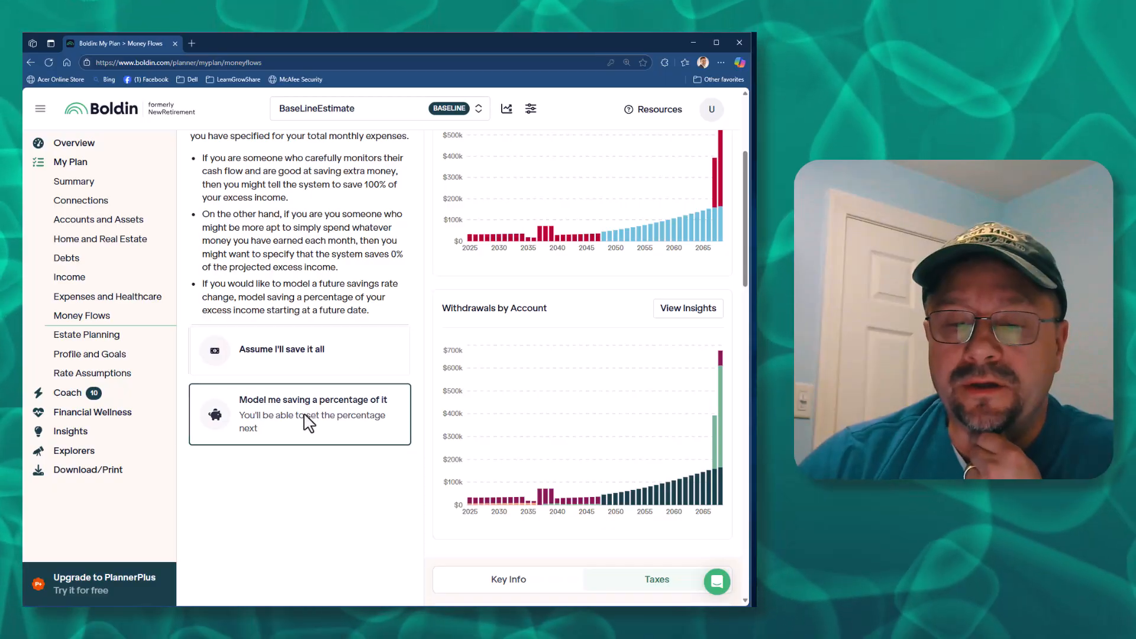
pyautogui.click(307, 421)
pyautogui.scroll(2, 232, 374)
pyautogui.click(223, 456)
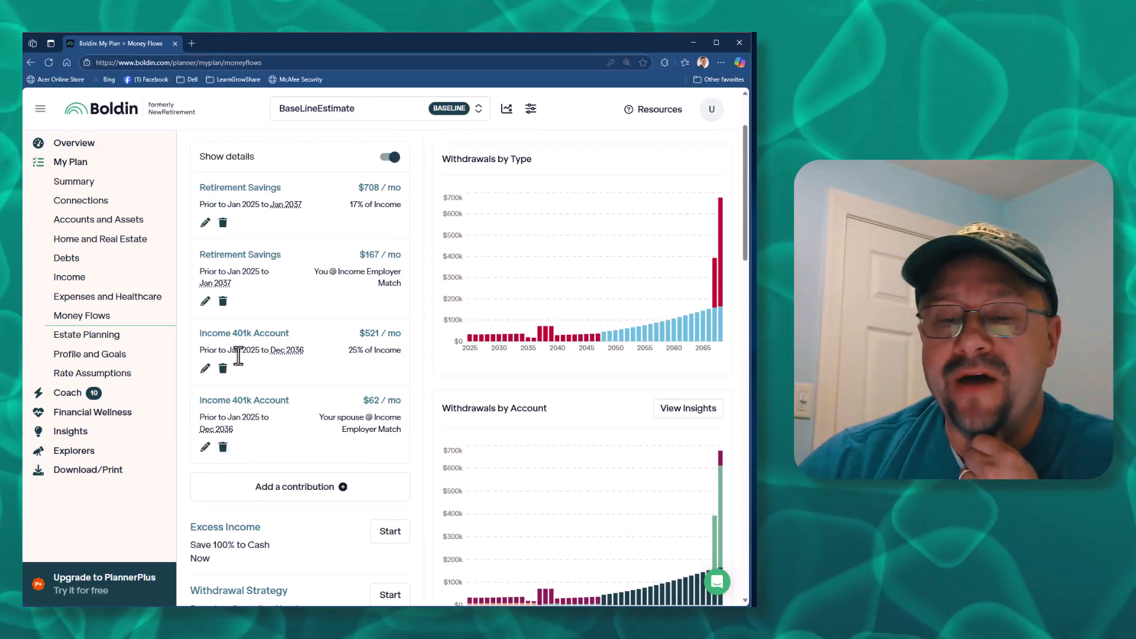
# Step: Open the Excess Income question and read the definition of excess income and the guidance on saving 100% of it
pyautogui.scroll(-4, 284, 257)
pyautogui.moveTo(197, 277); pyautogui.dragTo(261, 280)
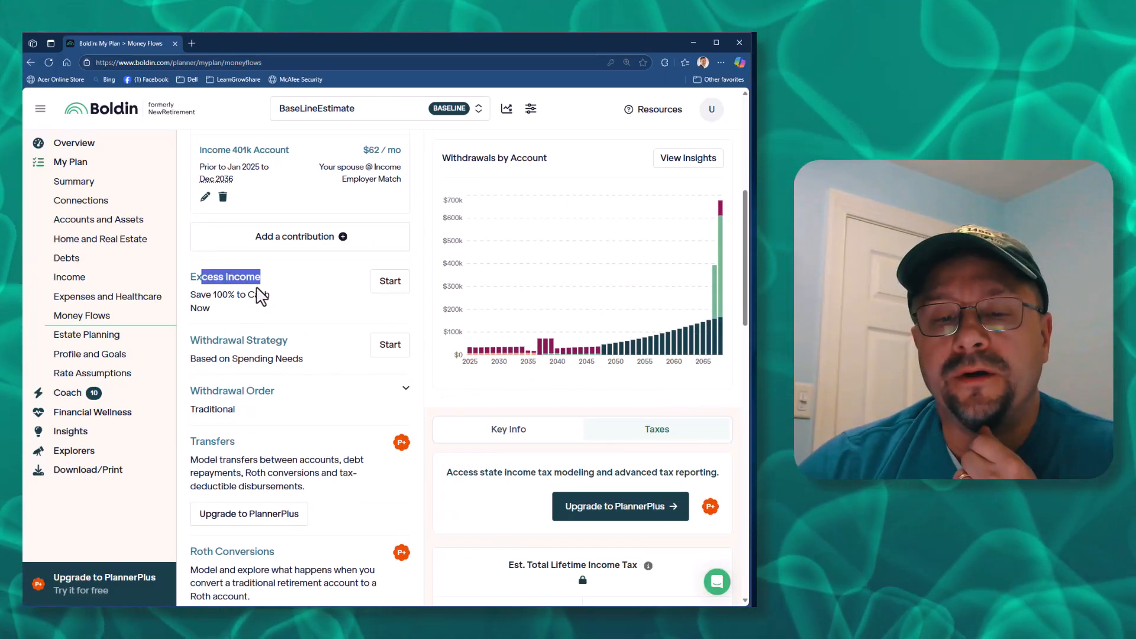
pyautogui.click(390, 284)
pyautogui.scroll(5, 265, 227)
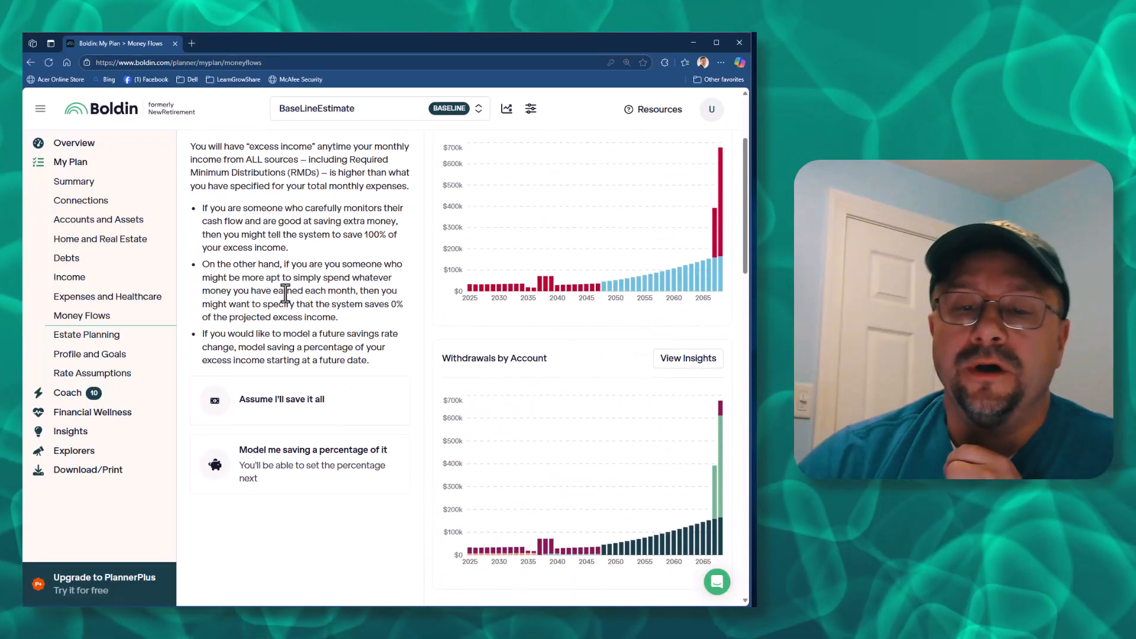
pyautogui.moveTo(200, 211); pyautogui.dragTo(233, 245)
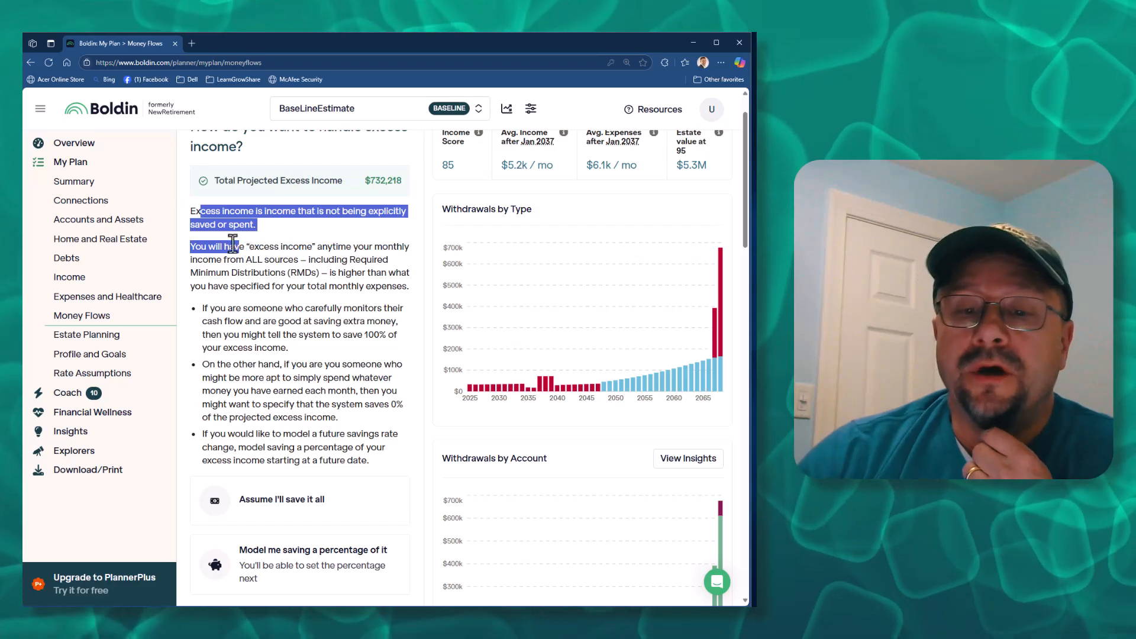
pyautogui.moveTo(373, 248); pyautogui.dragTo(255, 260)
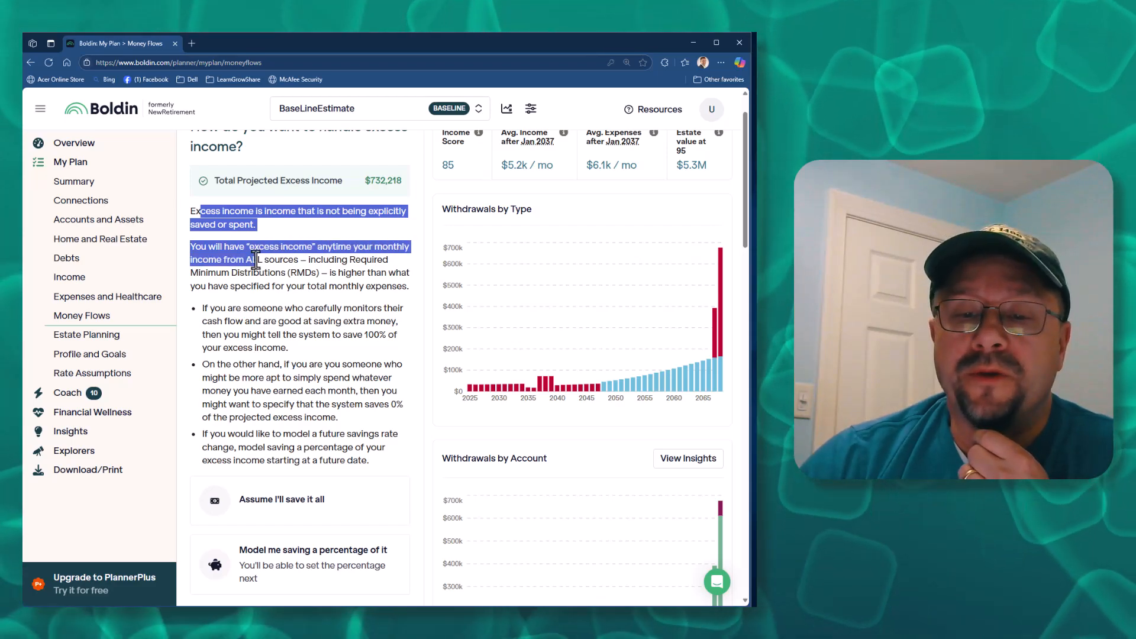
pyautogui.moveTo(345, 259); pyautogui.dragTo(289, 349)
pyautogui.scroll(-3, 325, 423)
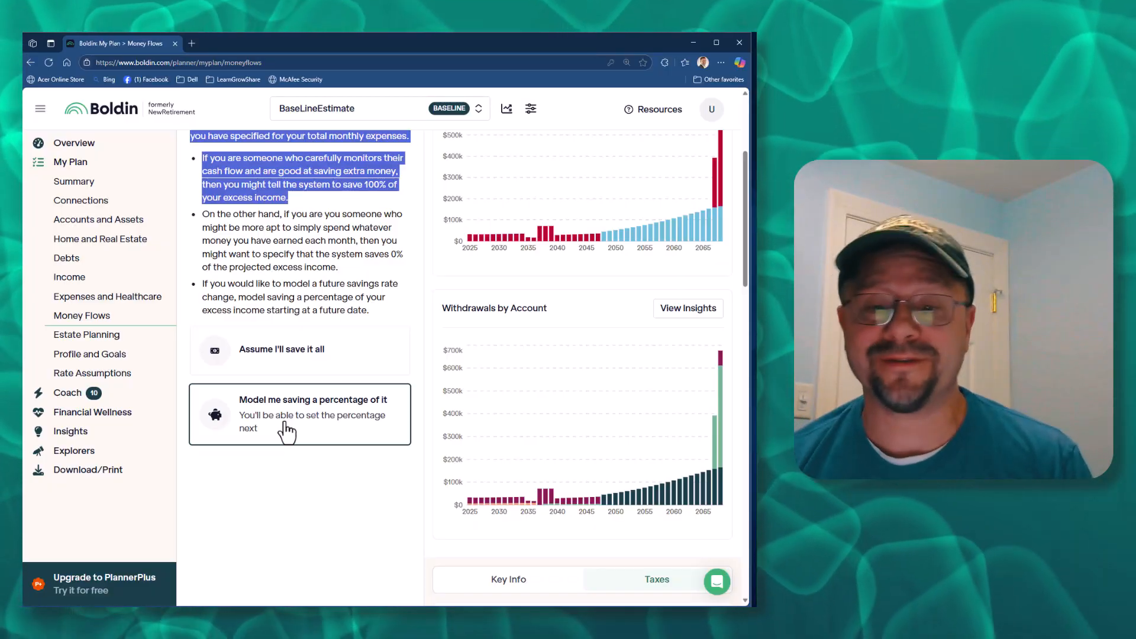
# Step: Model saving 50% of the excess income to the Cash (Default Account), save it, and return to Money Flows
pyautogui.click(289, 431)
pyautogui.scroll(3, 318, 401)
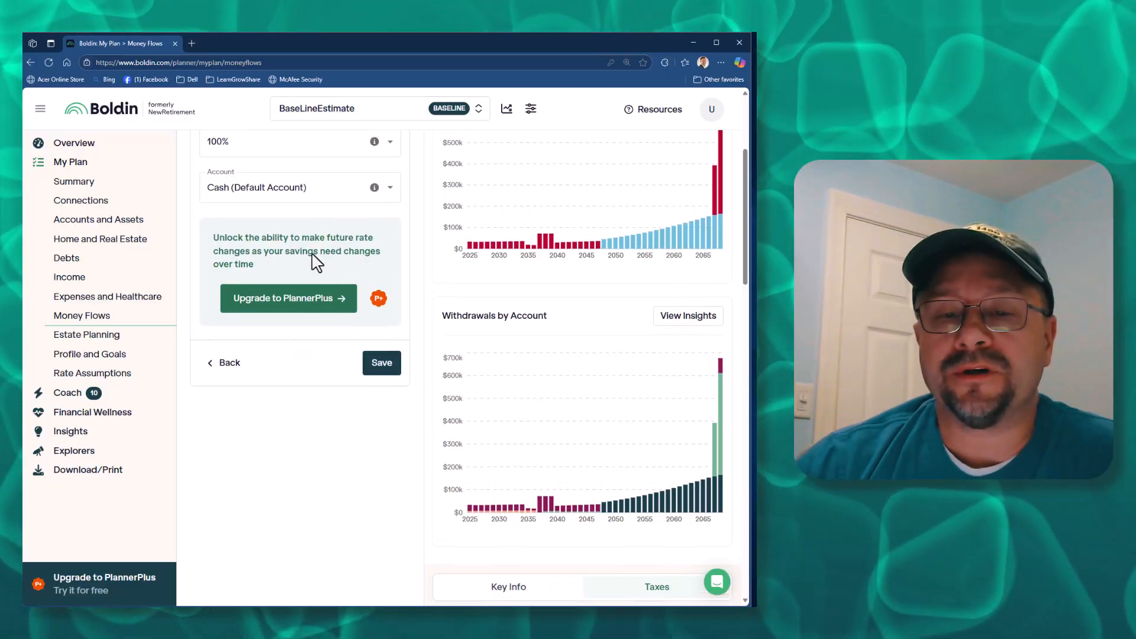
pyautogui.click(254, 291)
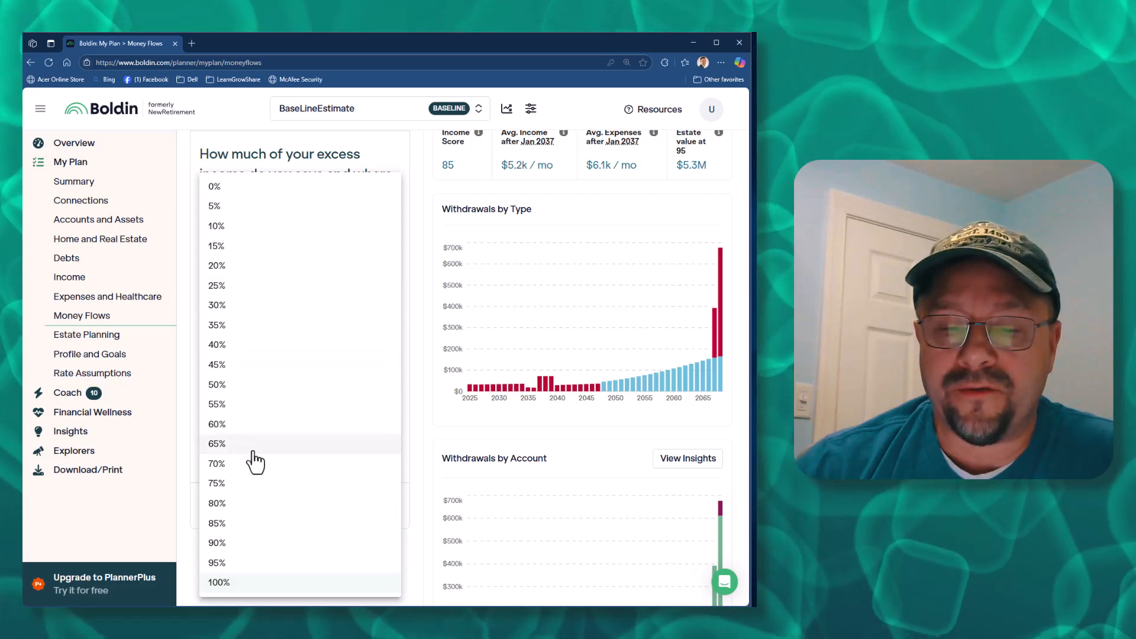
pyautogui.click(230, 384)
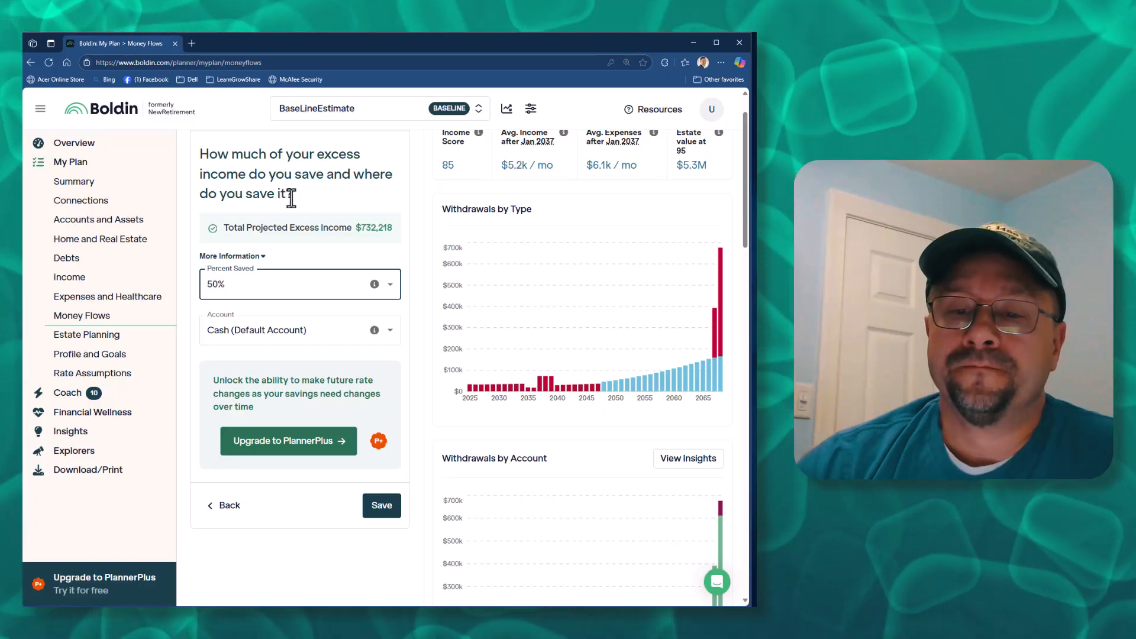
pyautogui.click(382, 505)
pyautogui.click(282, 445)
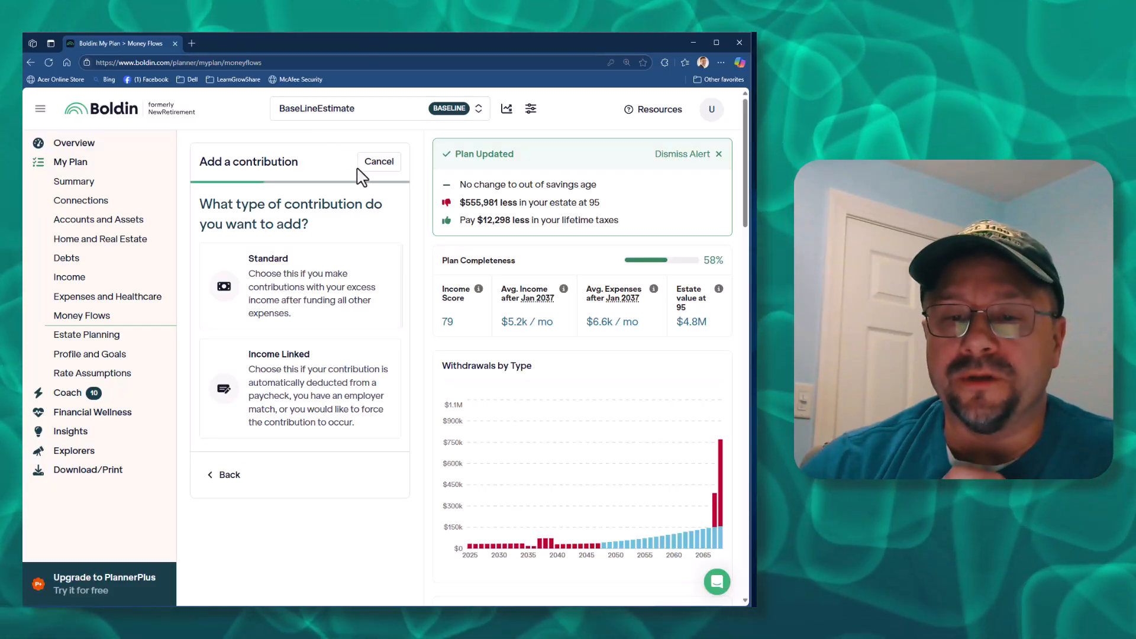
pyautogui.click(230, 475)
# Step: Review the three withdrawal strategies and save Based on Spending Needs as the Withdrawal Strategy
pyautogui.scroll(-3, 258, 437)
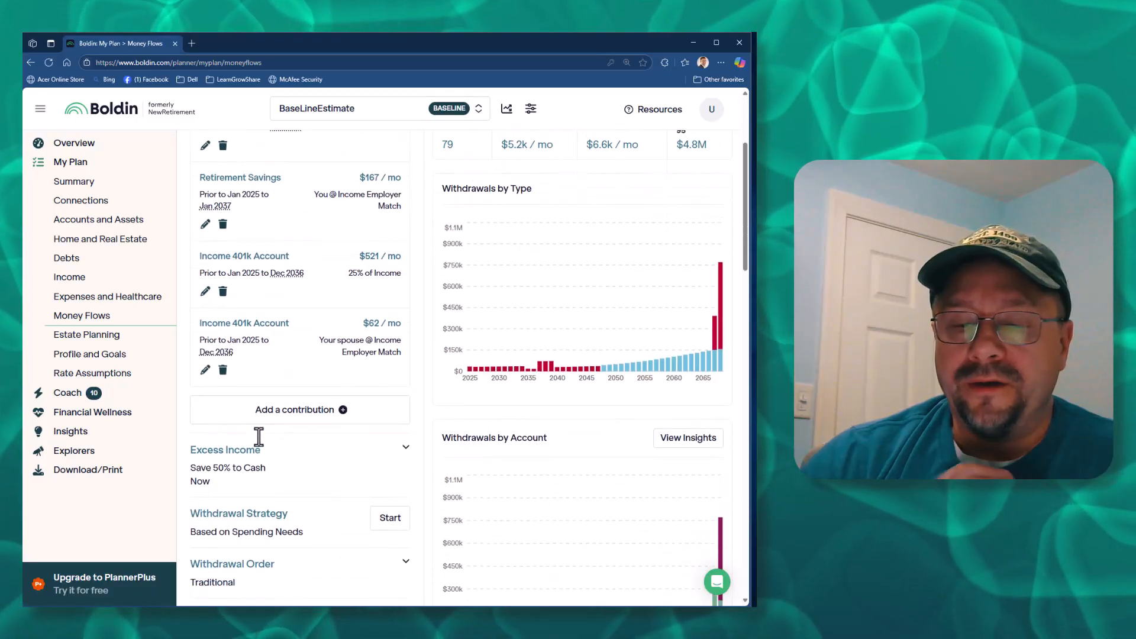
pyautogui.scroll(-2, 259, 436)
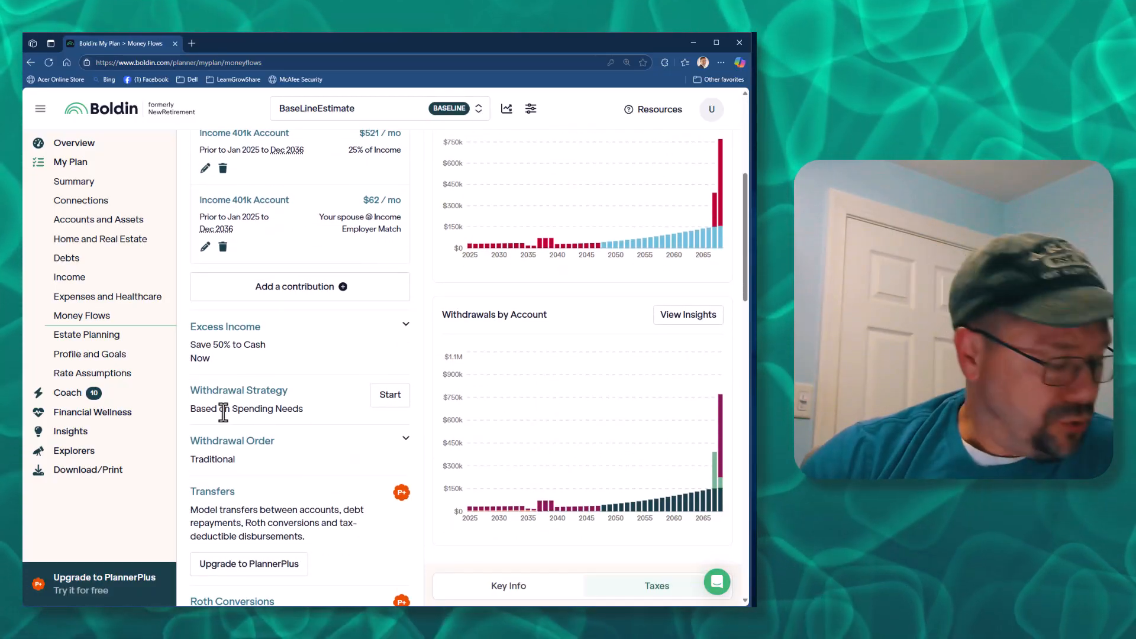
pyautogui.click(386, 399)
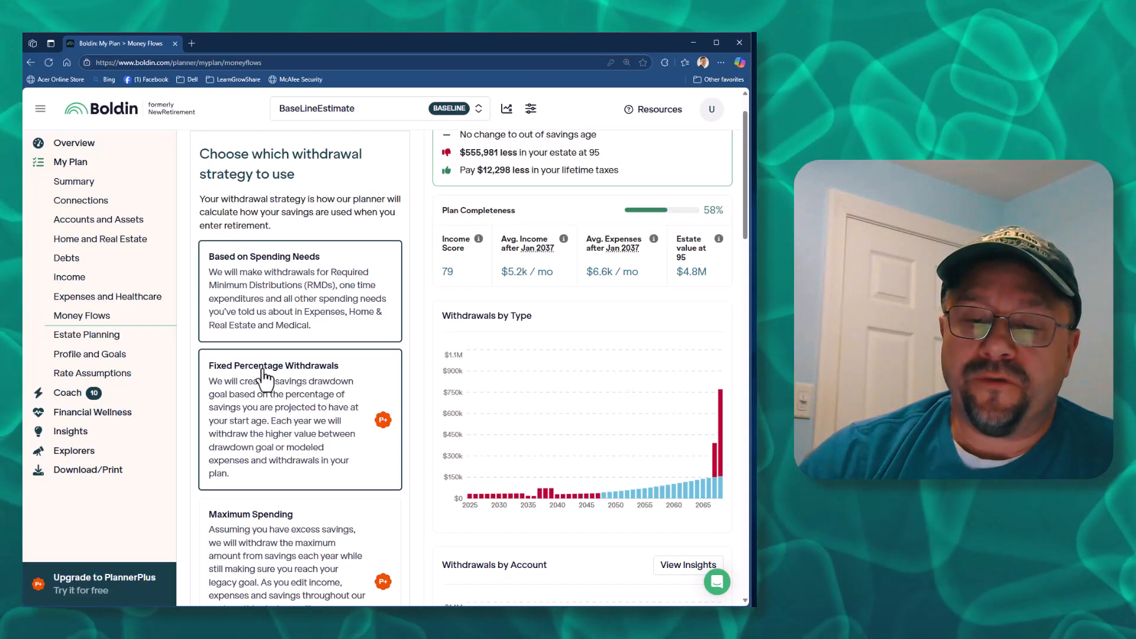
pyautogui.scroll(-2, 403, 488)
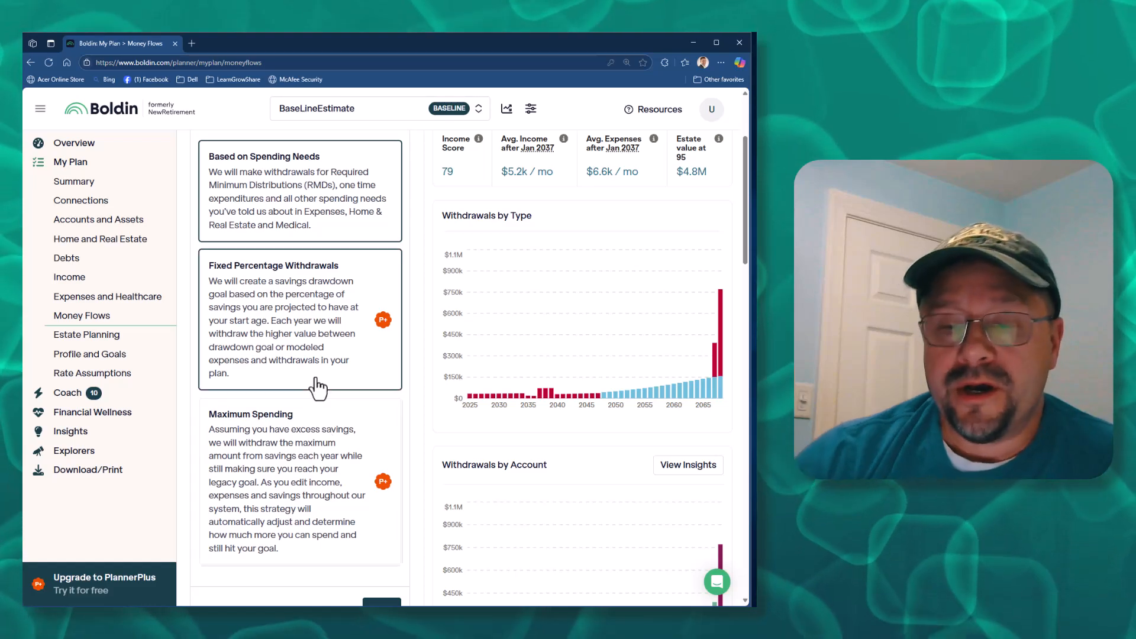
pyautogui.scroll(-3, 313, 454)
pyautogui.scroll(5, 295, 379)
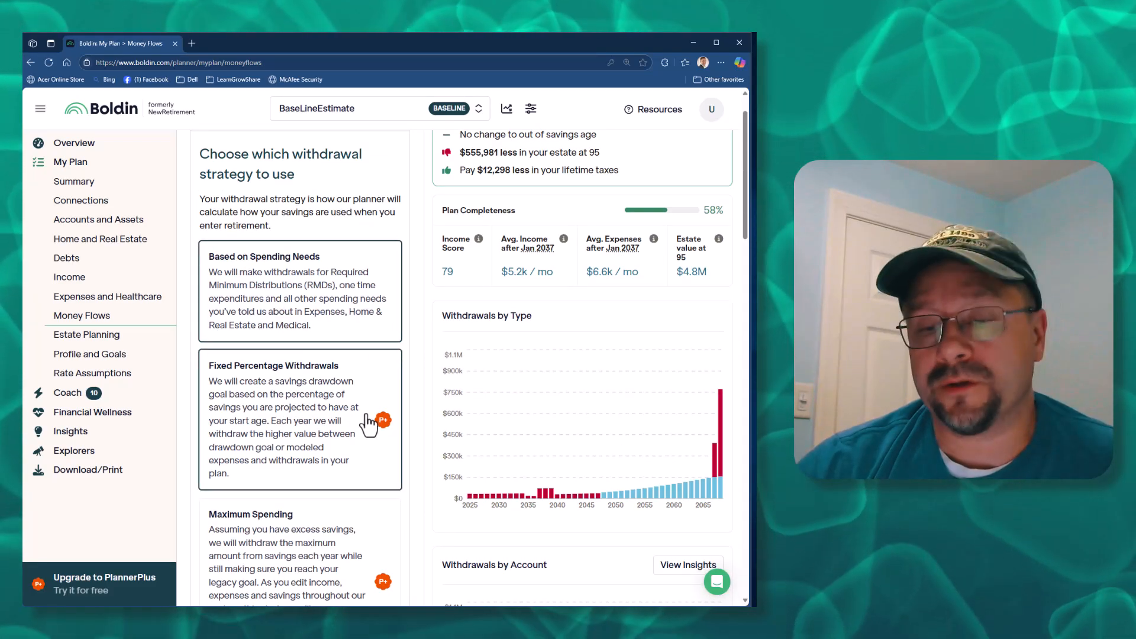
pyautogui.scroll(-6, 385, 462)
pyautogui.click(381, 366)
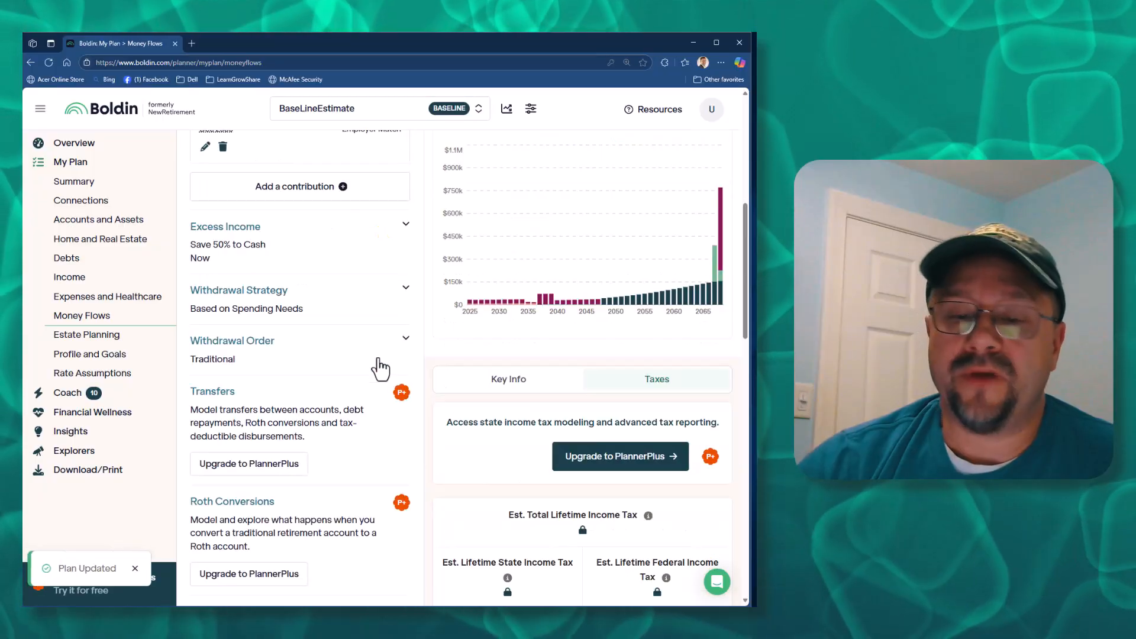
# Step: Review the remaining Money Flows items and check the 2065 withdrawals in the Withdrawals by Type chart
pyautogui.scroll(-3, 278, 431)
pyautogui.scroll(7, 350, 400)
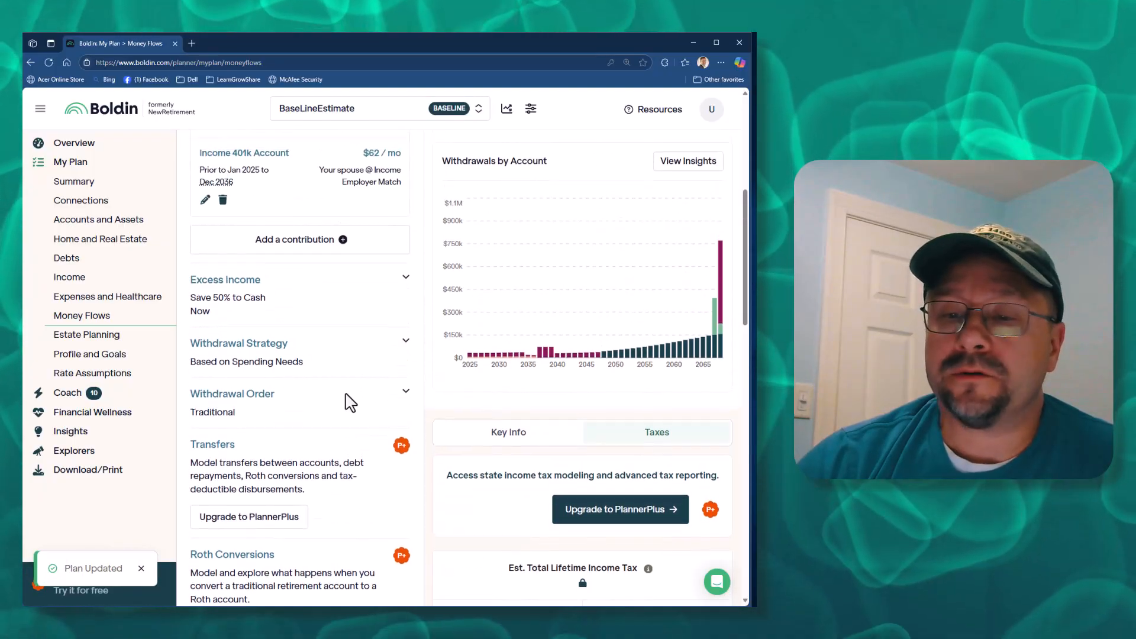
pyautogui.scroll(3, 482, 355)
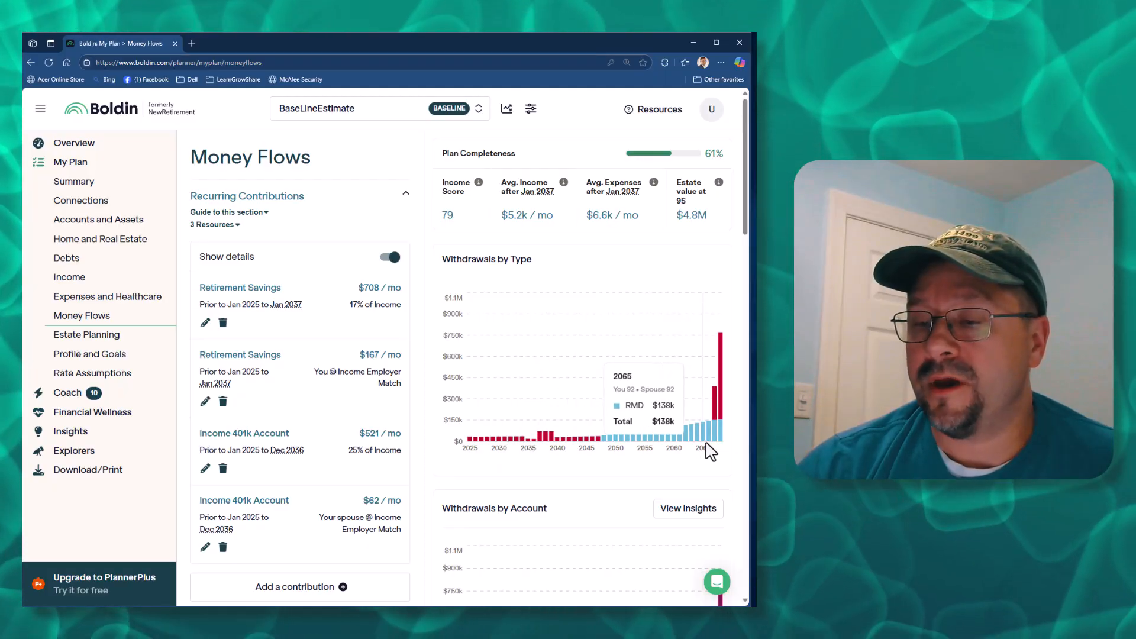
pyautogui.scroll(-4, 592, 462)
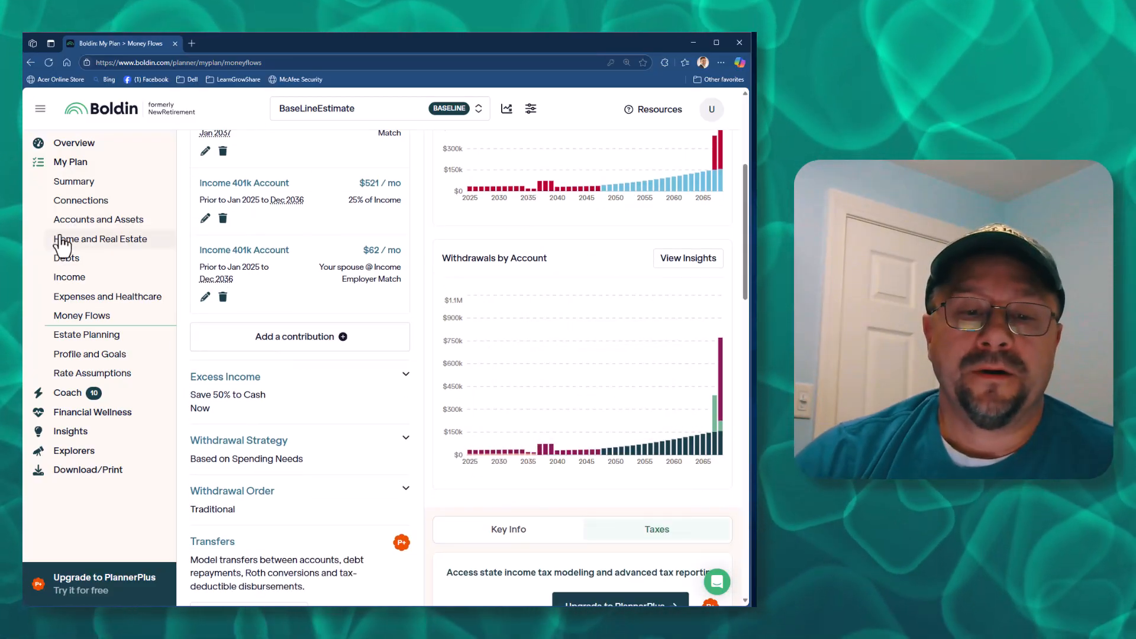
# Step: Open Debts from the plan summary, check the non-mortgage debts, and return to the summary
pyautogui.click(74, 181)
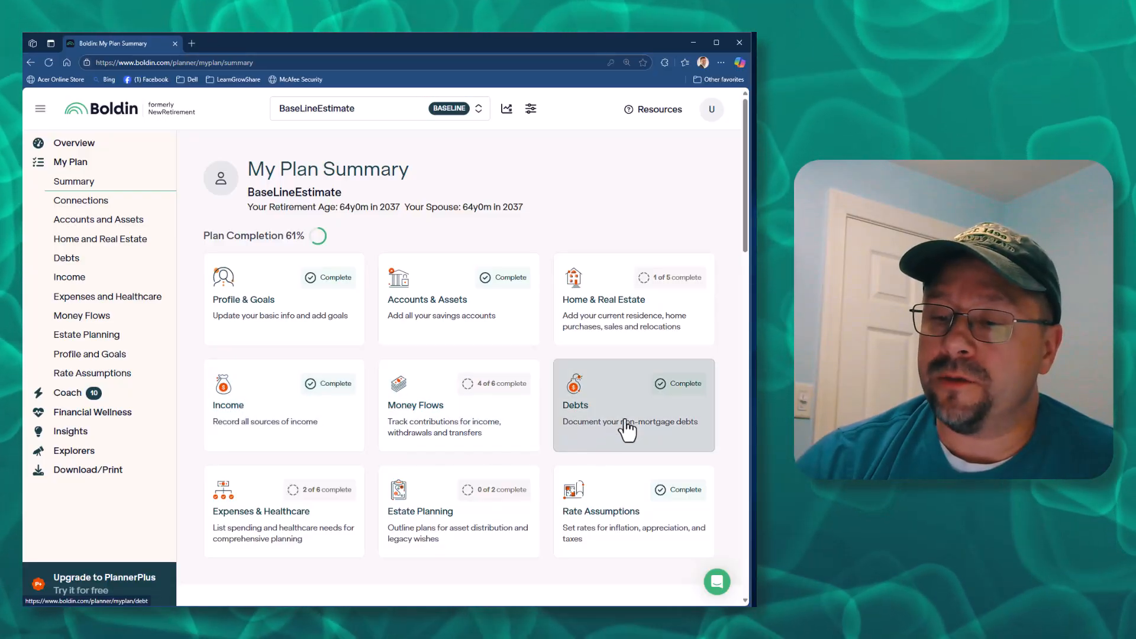
pyautogui.click(638, 436)
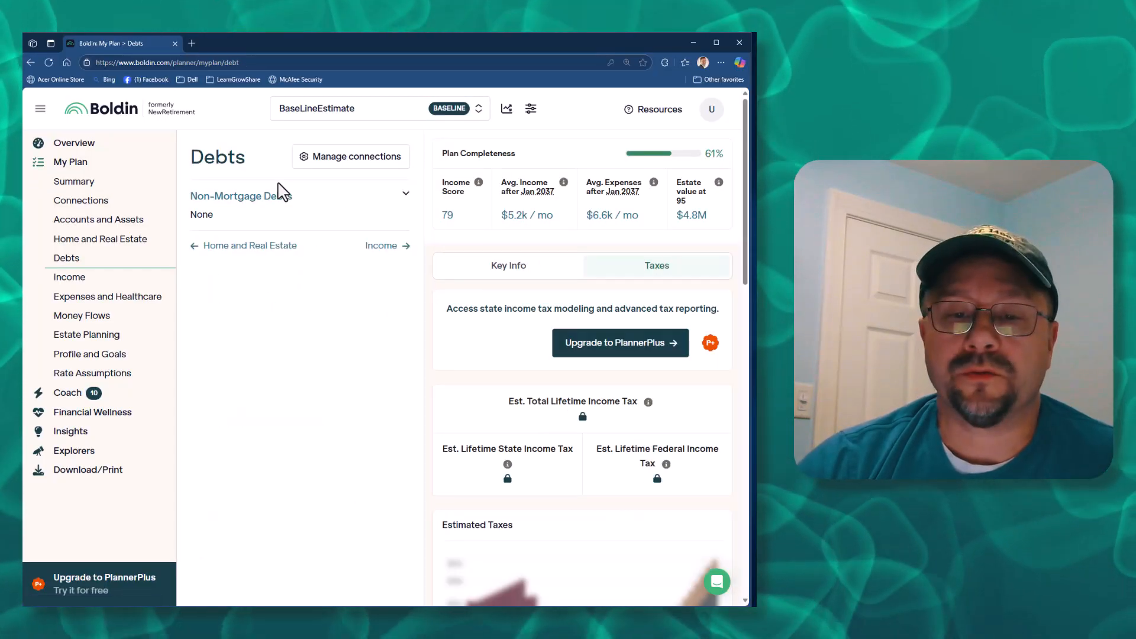
pyautogui.click(94, 183)
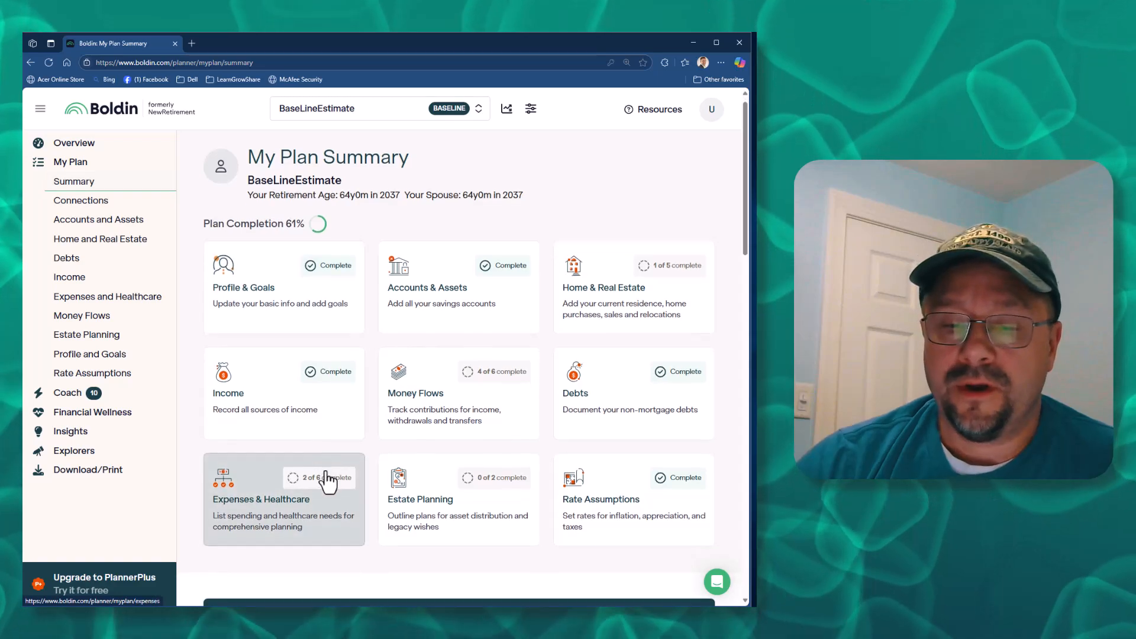
# Step: Open Expenses & Healthcare from the plan summary, expand Recurring Expenses, and examine the monthly amount of the Other expense
pyautogui.scroll(-2, 293, 450)
pyautogui.click(260, 436)
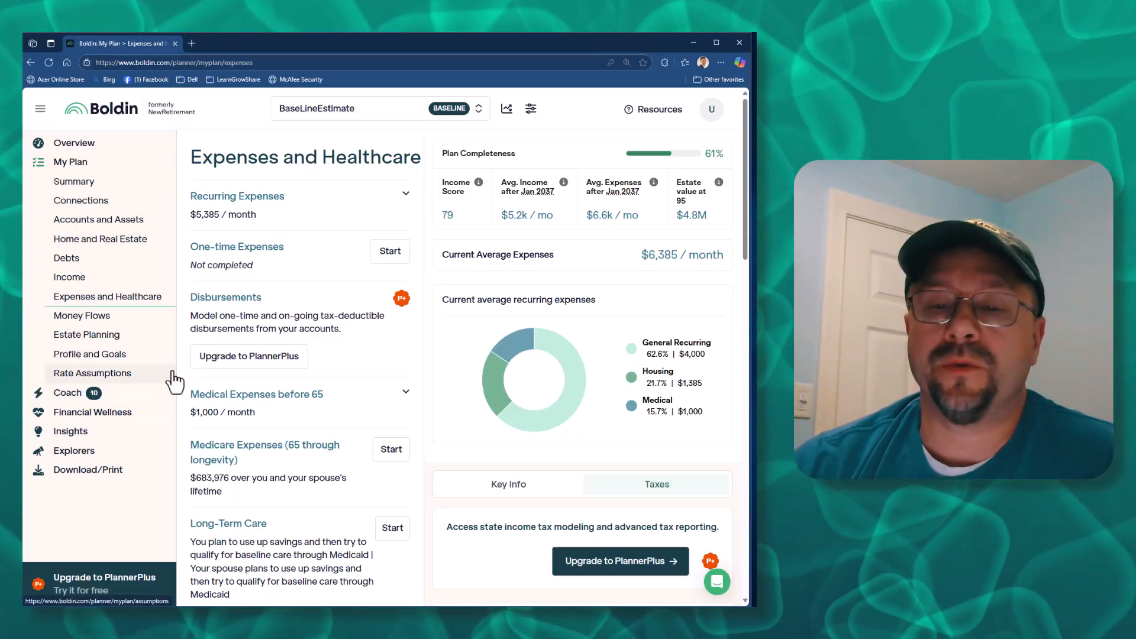
pyautogui.click(251, 214)
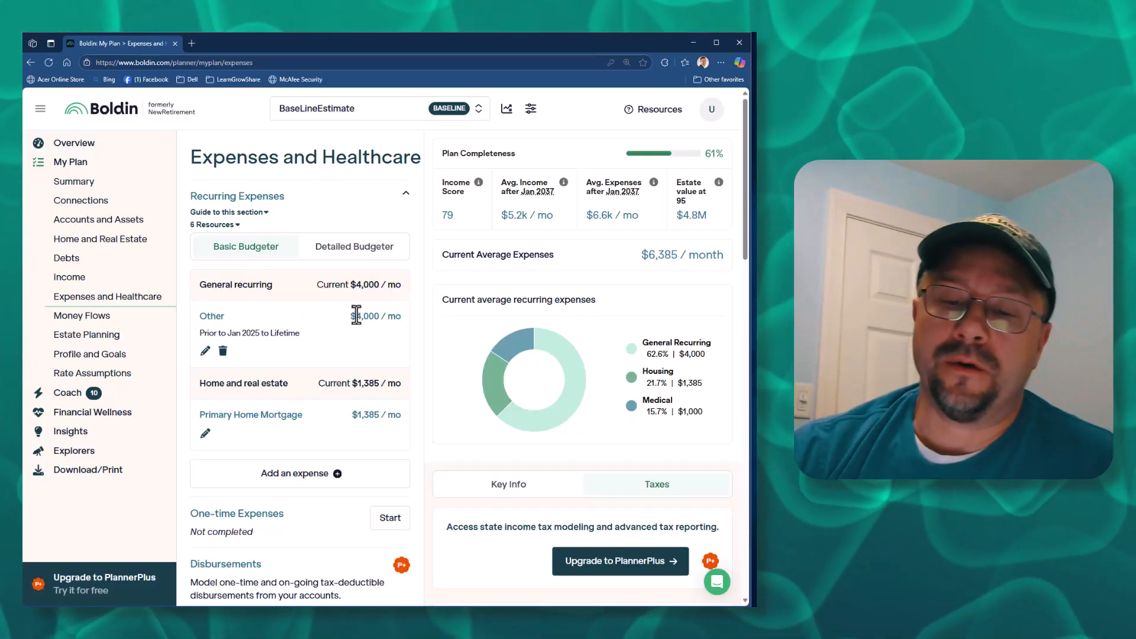
pyautogui.moveTo(350, 316); pyautogui.dragTo(403, 320)
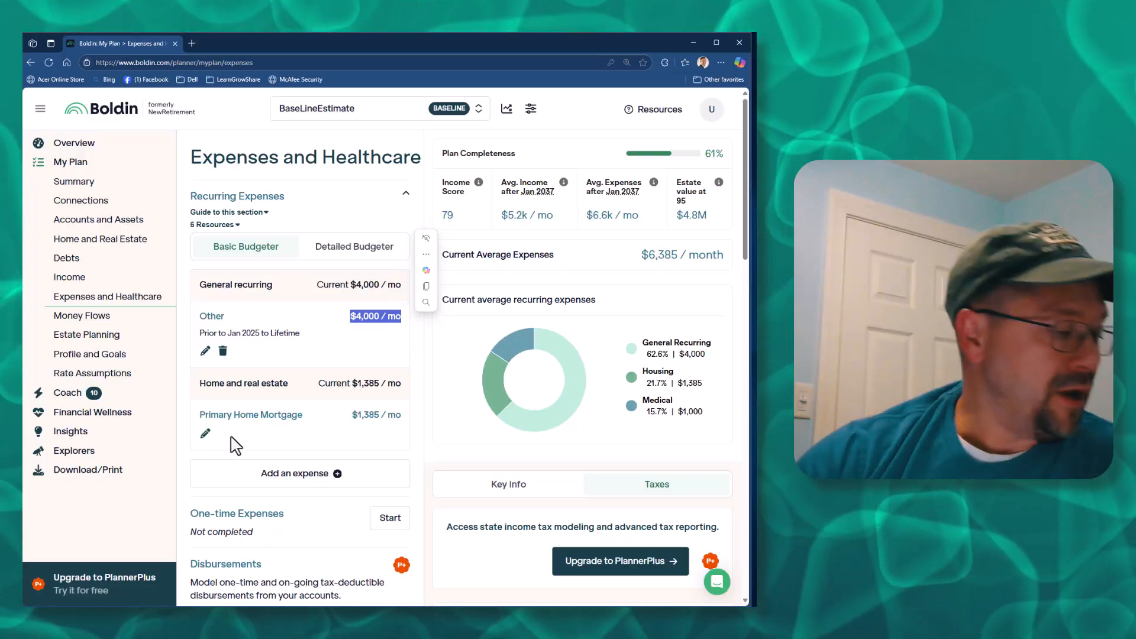
# Step: Calculate the annual general expenses as 4000*12 in Windows search and return to the browser
pyautogui.click(100, 618)
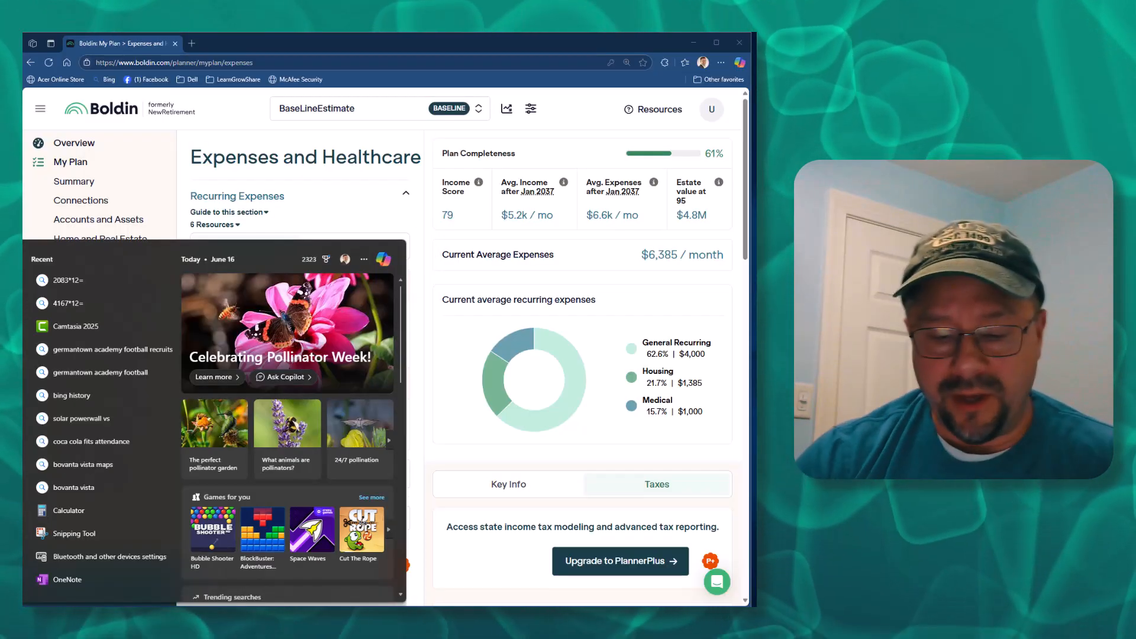
pyautogui.write('75000 a year hourly')
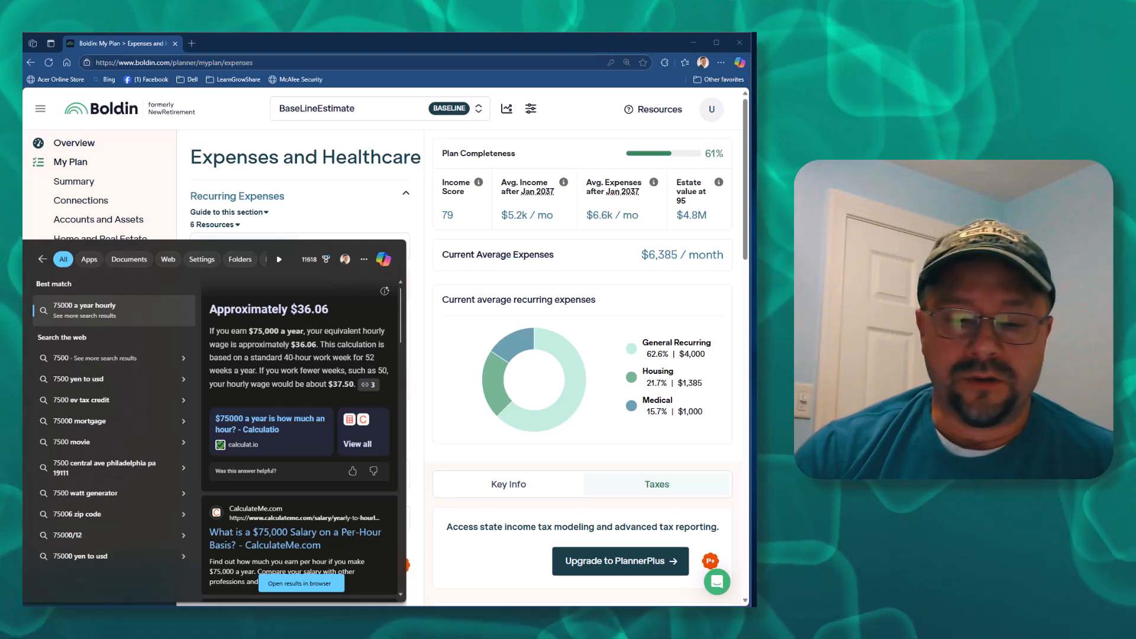
pyautogui.press('BackSpace')
pyautogui.press('BackSpace')
pyautogui.press('BackSpace')
pyautogui.press('BackSpace')
pyautogui.press('BackSpace')
pyautogui.write('40000')
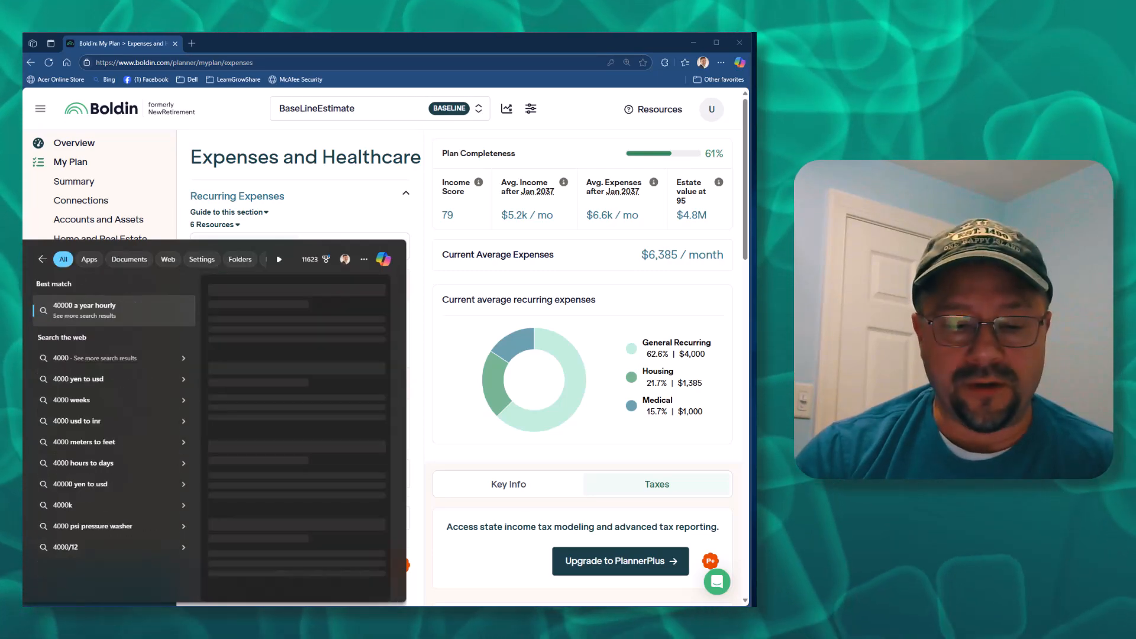
pyautogui.write('*12')
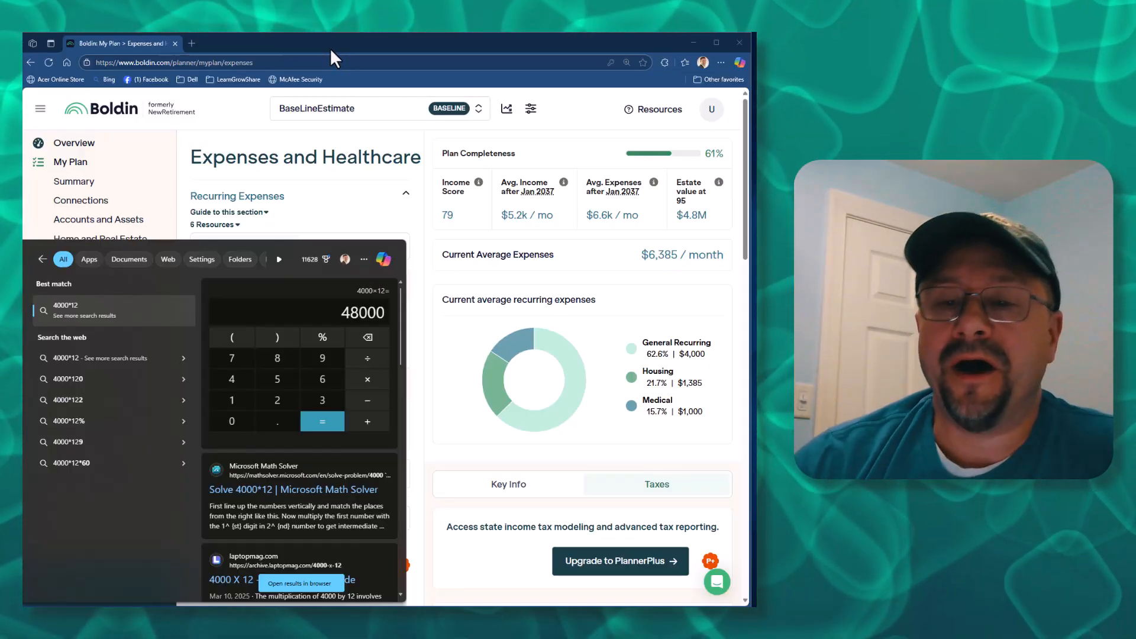
pyautogui.click(240, 45)
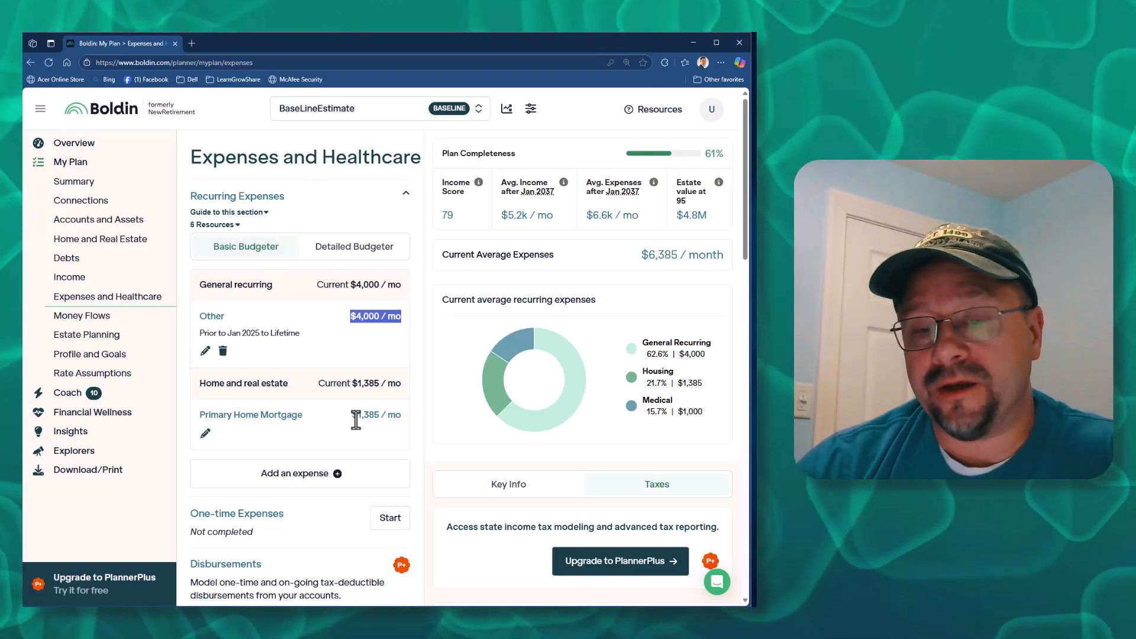
# Step: Check the Primary Home Mortgage amount, and set the Other general recurring expense to $3,000 monthly and save it
pyautogui.moveTo(354, 417); pyautogui.dragTo(402, 415)
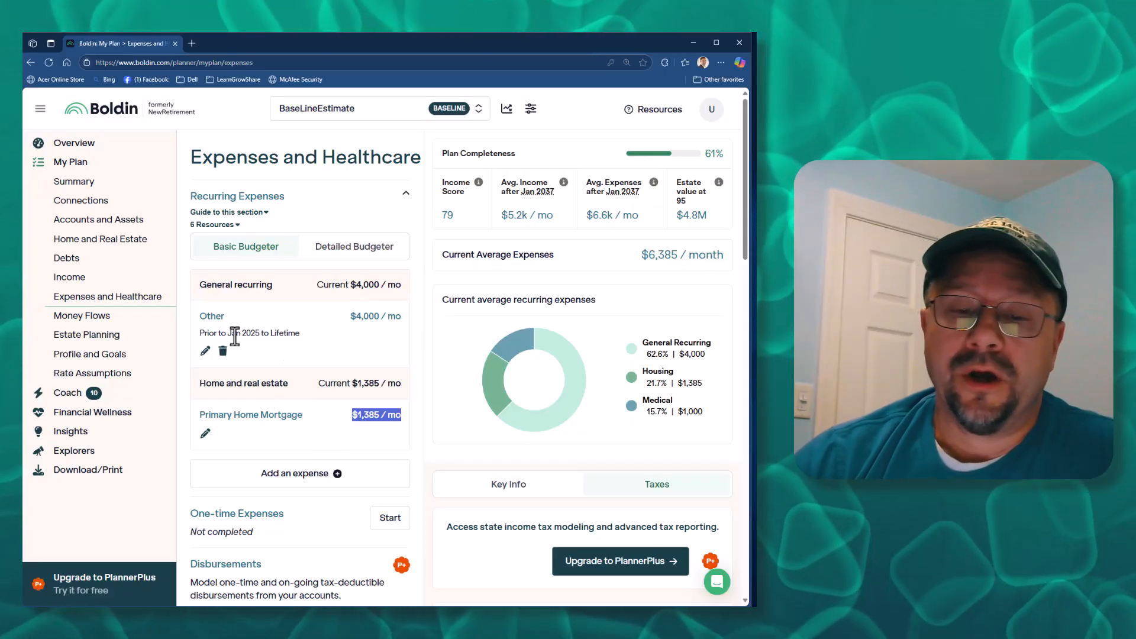
pyautogui.click(205, 351)
pyautogui.press('BackSpace')
pyautogui.write('3')
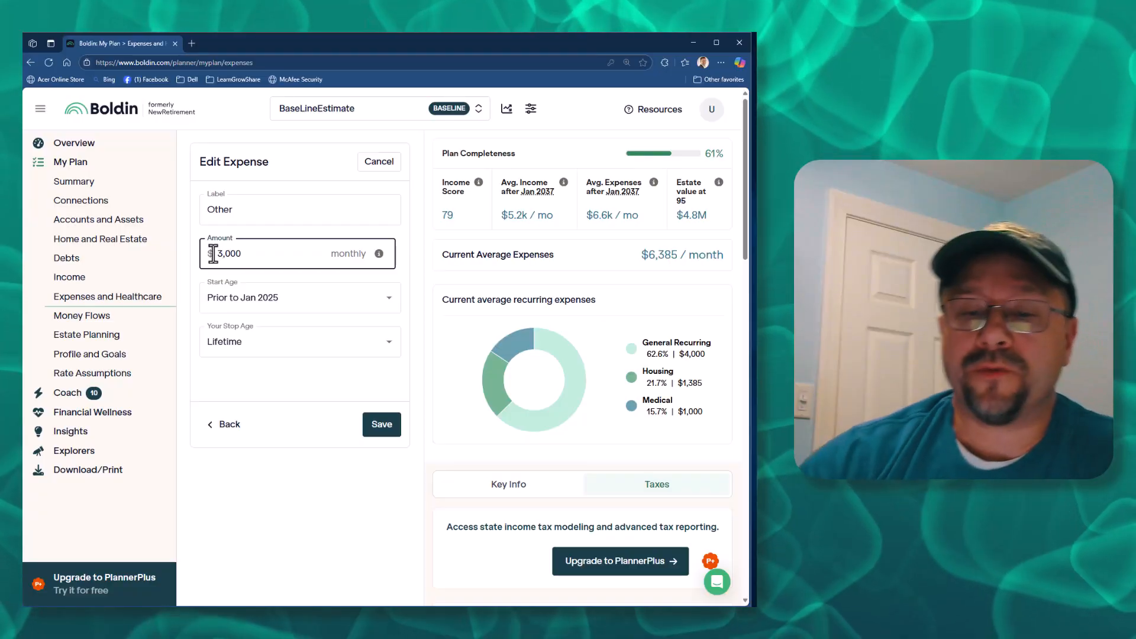
pyautogui.click(374, 425)
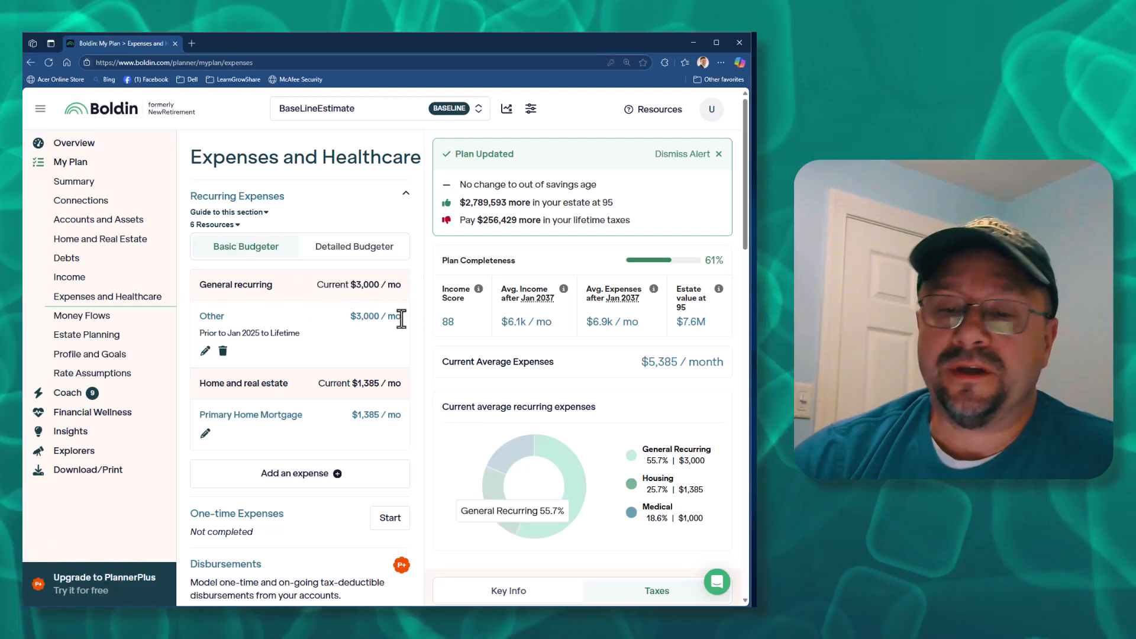
# Step: View the form for adding another recurring expense and cancel it without adding one
pyautogui.scroll(-2, 319, 447)
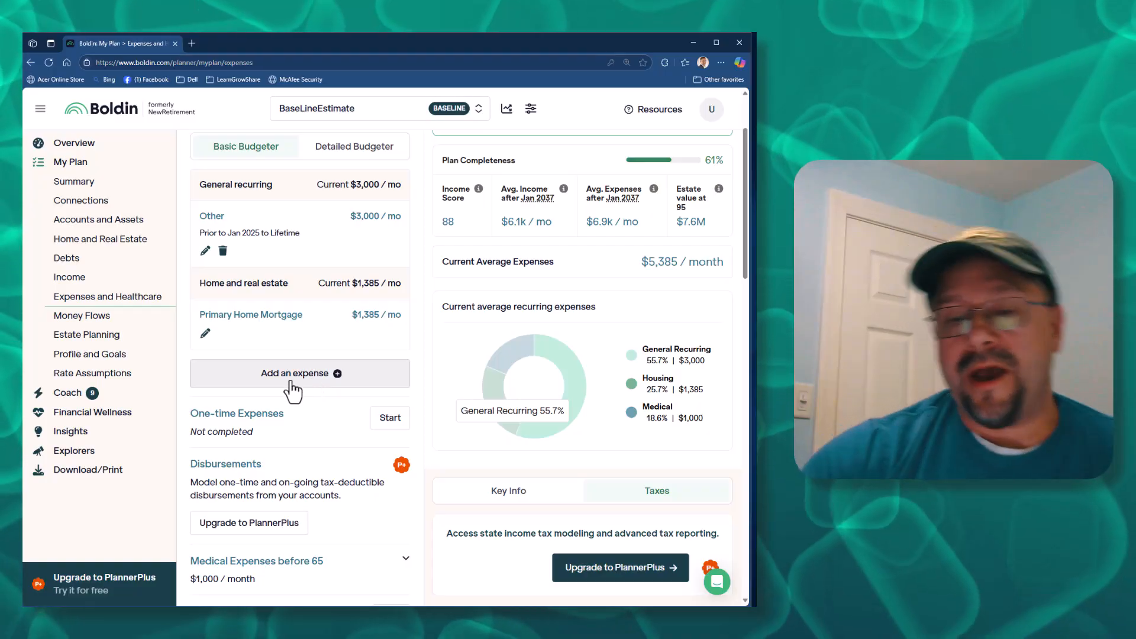
pyautogui.click(291, 379)
pyautogui.click(288, 213)
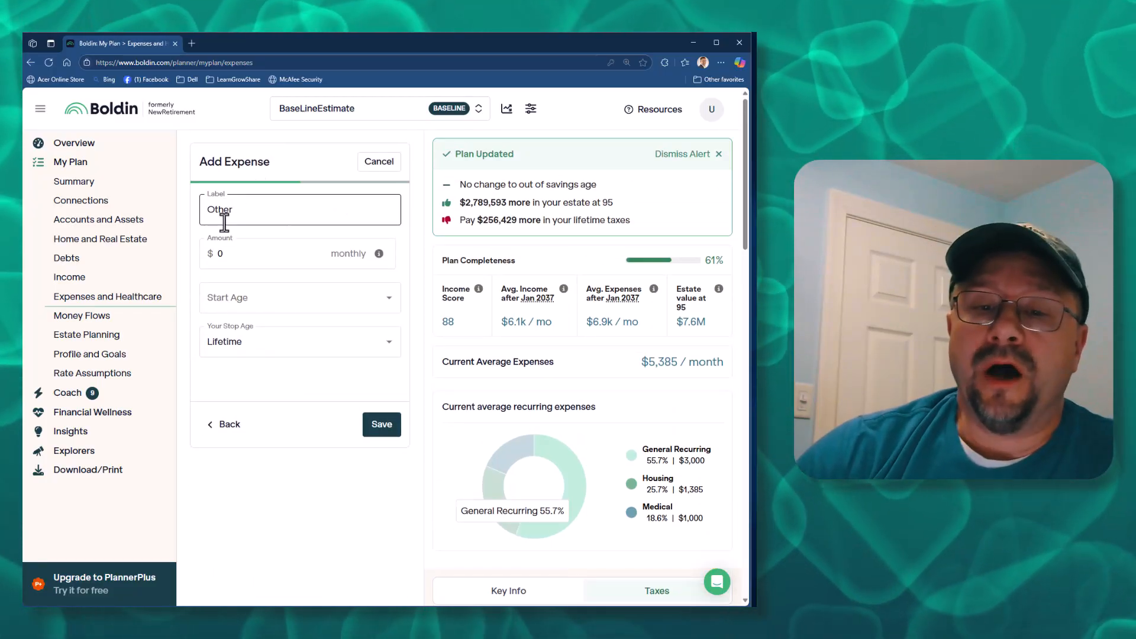
pyautogui.click(376, 162)
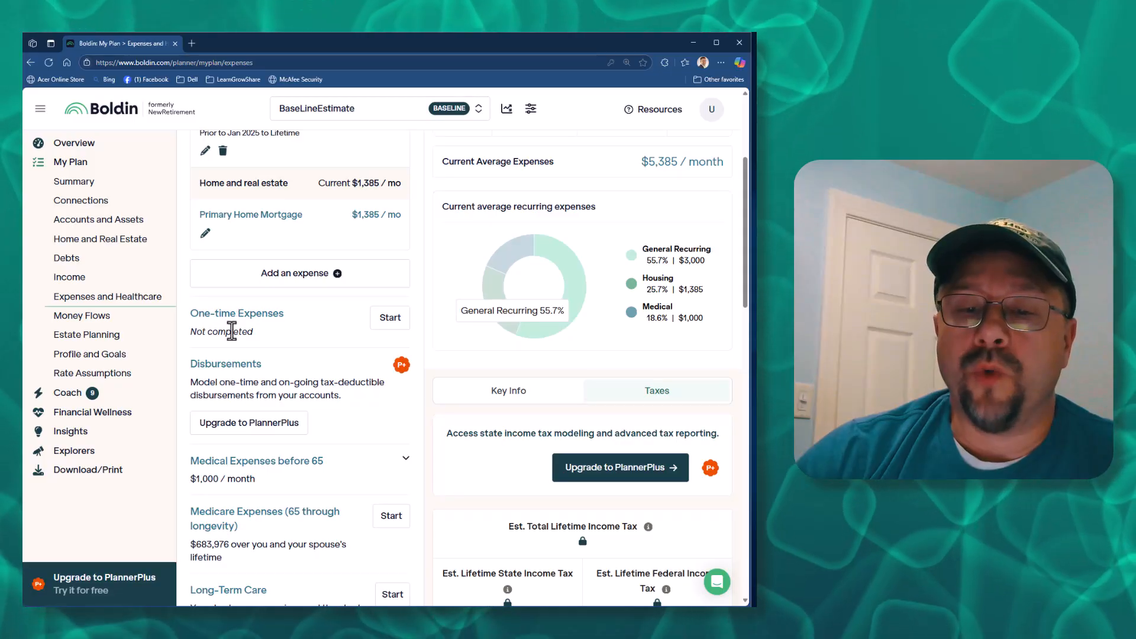
pyautogui.scroll(-1, 226, 431)
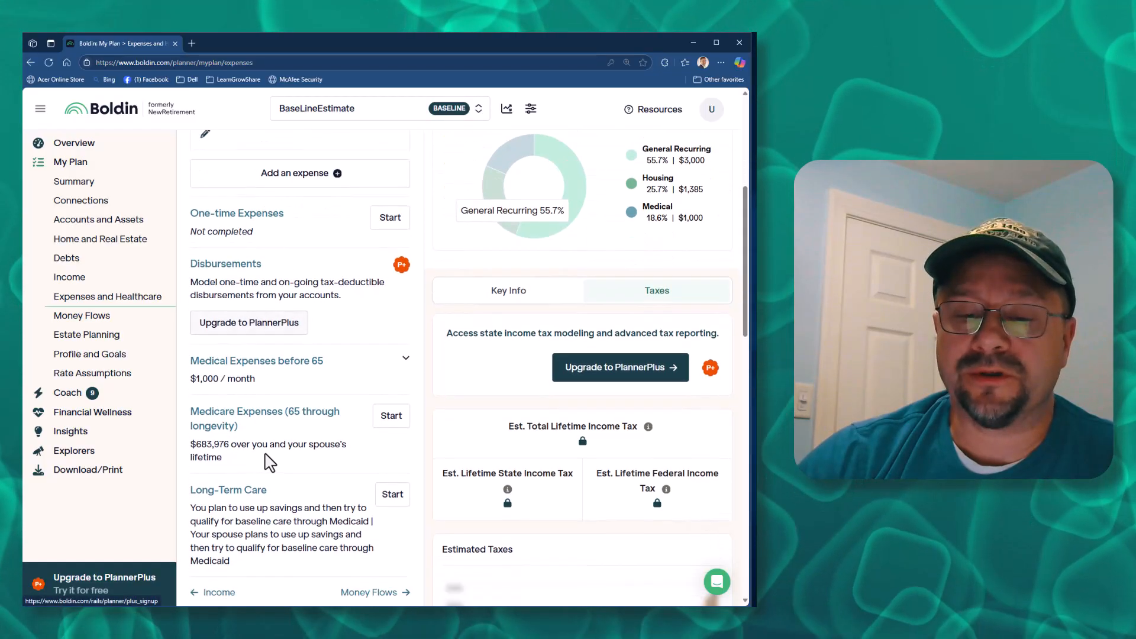
pyautogui.scroll(3, 246, 312)
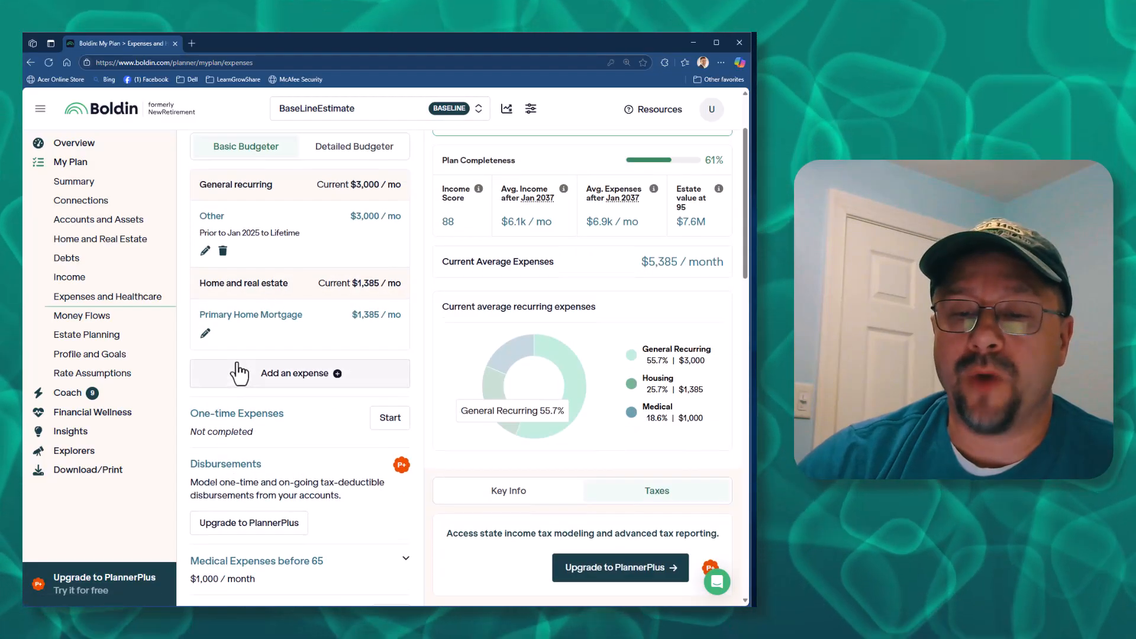
pyautogui.scroll(3, 274, 364)
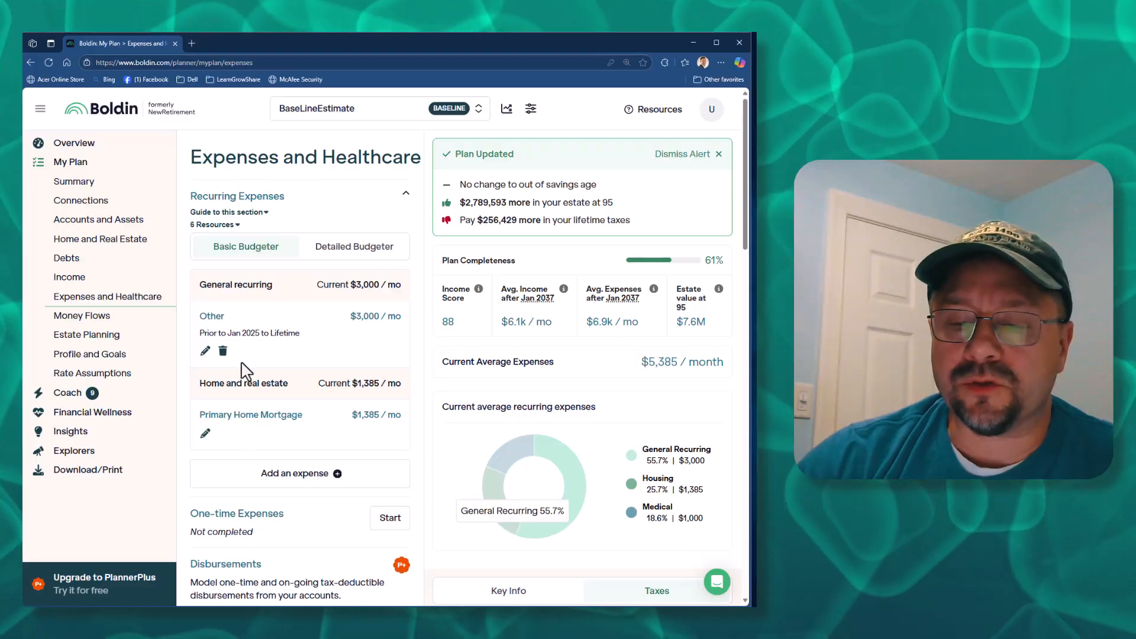
pyautogui.click(287, 479)
pyautogui.click(222, 342)
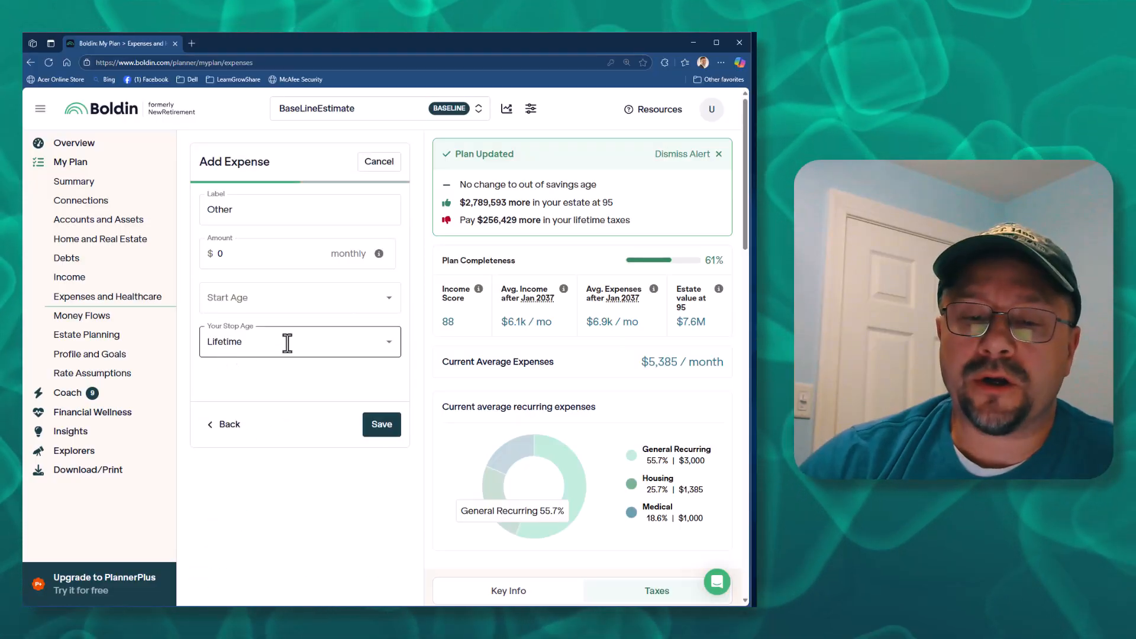
pyautogui.click(246, 390)
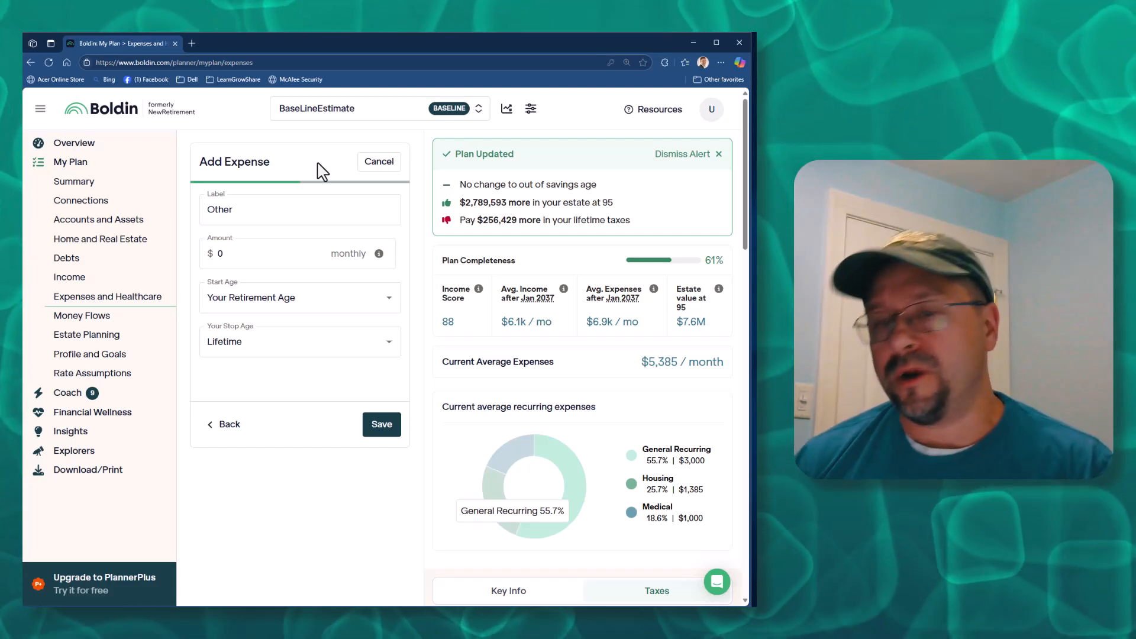
pyautogui.click(385, 167)
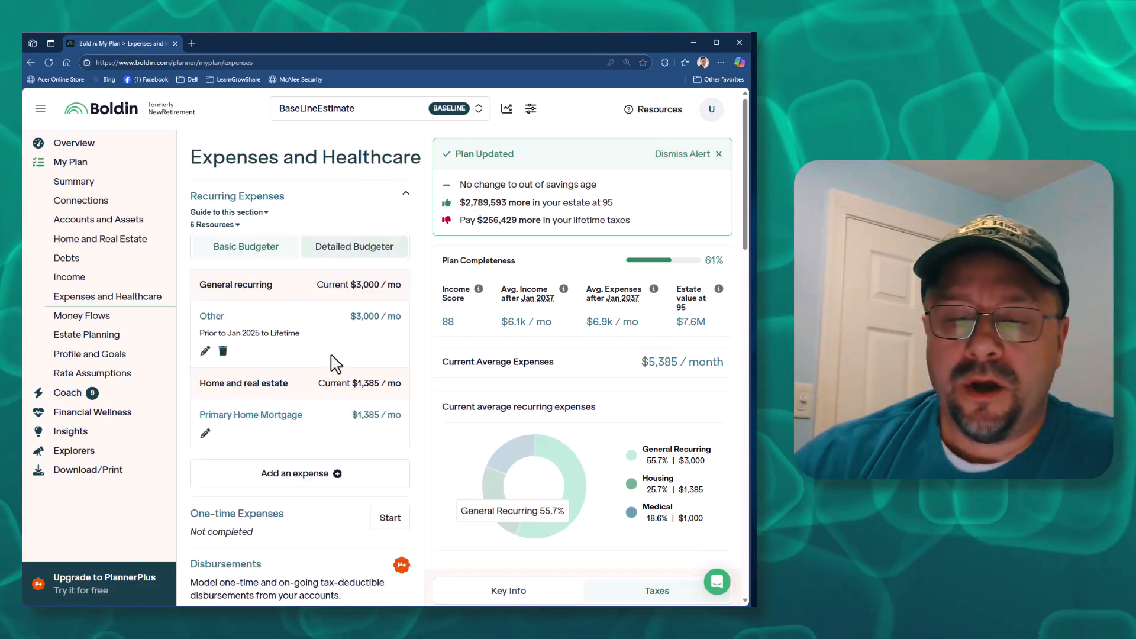
# Step: Start the One-time Expenses section, read its explanation, and answer Yes to expecting one-time expenses in the future
pyautogui.scroll(-3, 264, 467)
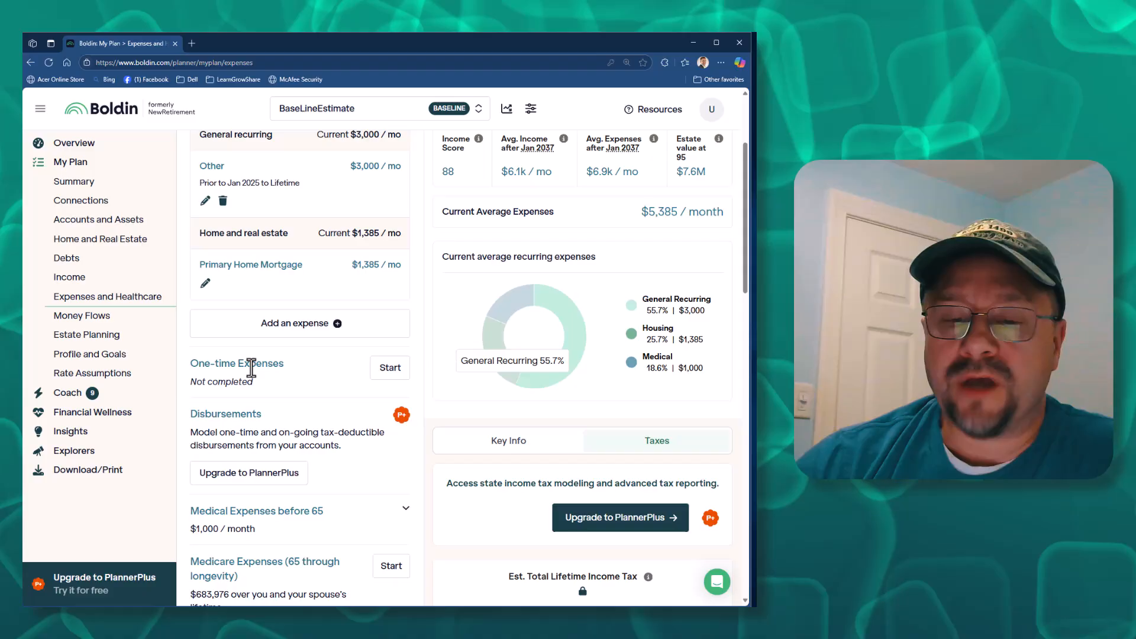
pyautogui.click(389, 369)
pyautogui.scroll(3, 386, 390)
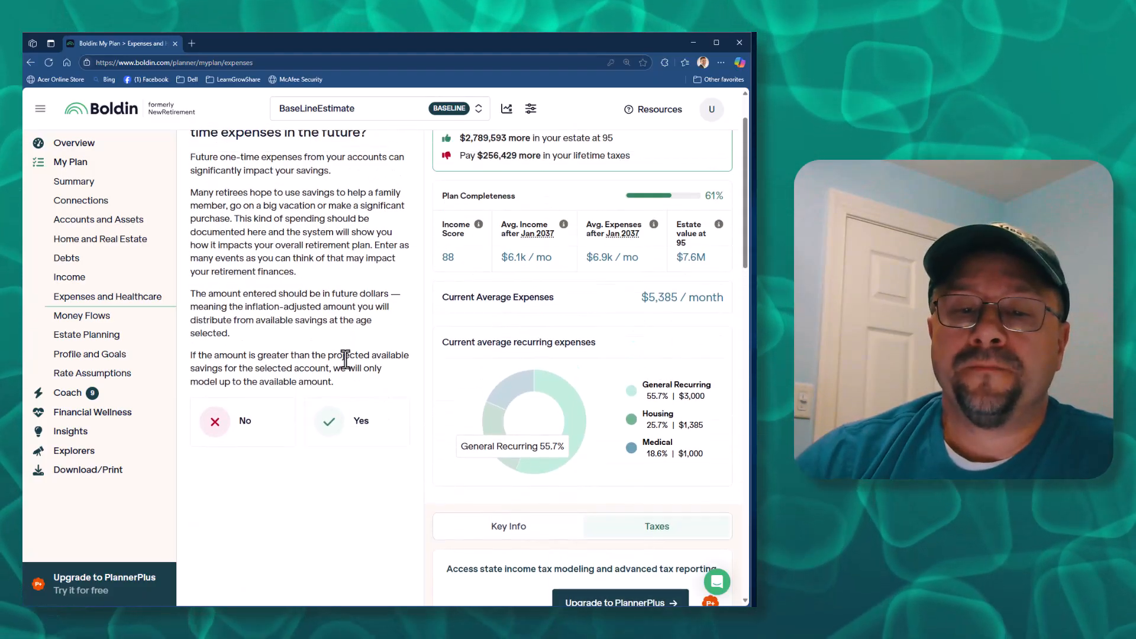
pyautogui.moveTo(190, 221); pyautogui.dragTo(324, 236)
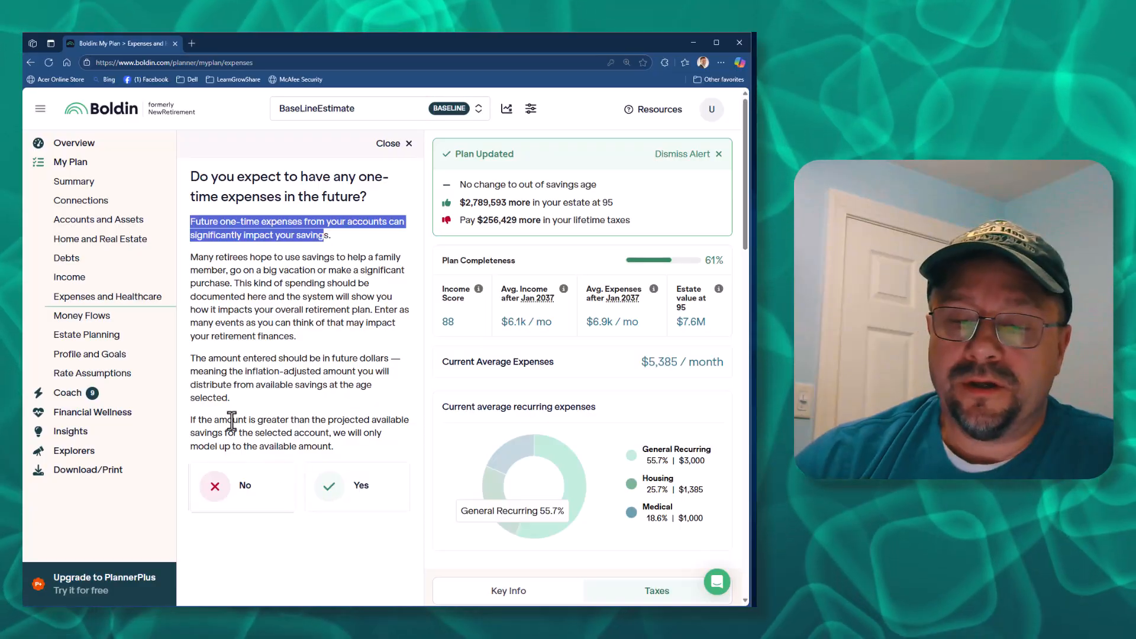
pyautogui.moveTo(232, 419); pyautogui.dragTo(290, 435)
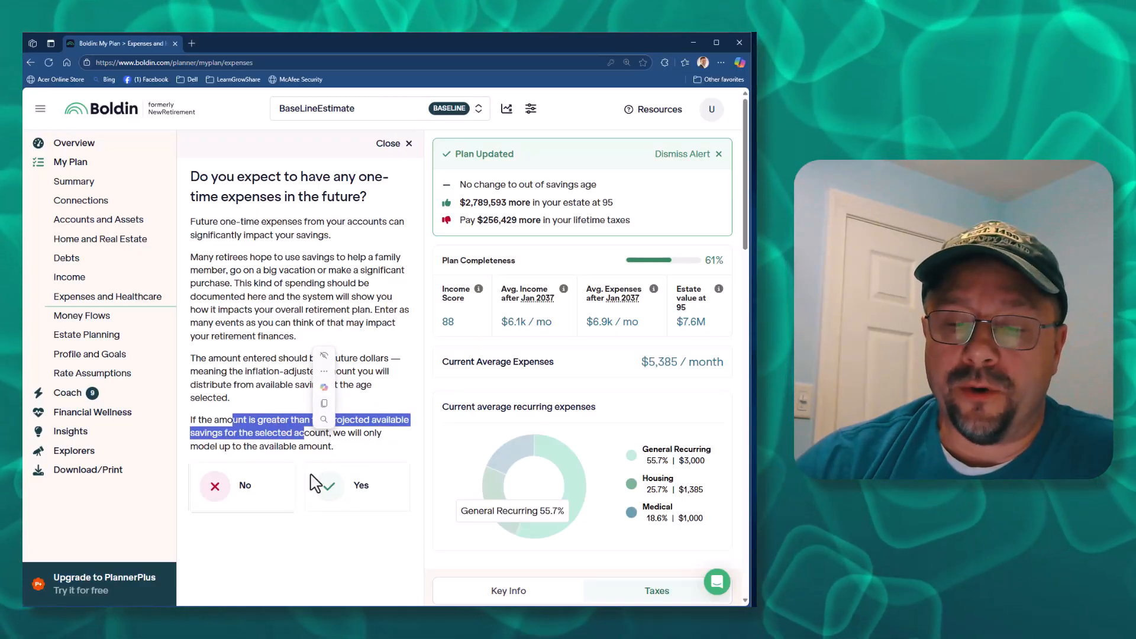
pyautogui.click(361, 497)
# Step: Label the one-time expense Roof, set its amount to $15,000, and choose Retirement Savings as the paying account
pyautogui.click(270, 206)
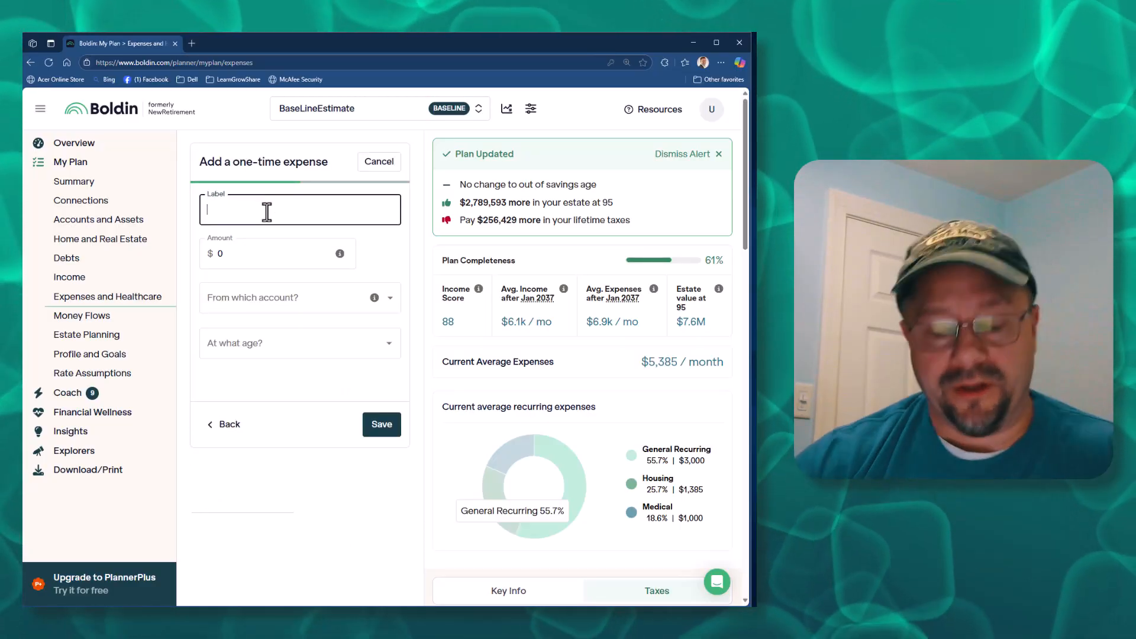
pyautogui.write('Roof')
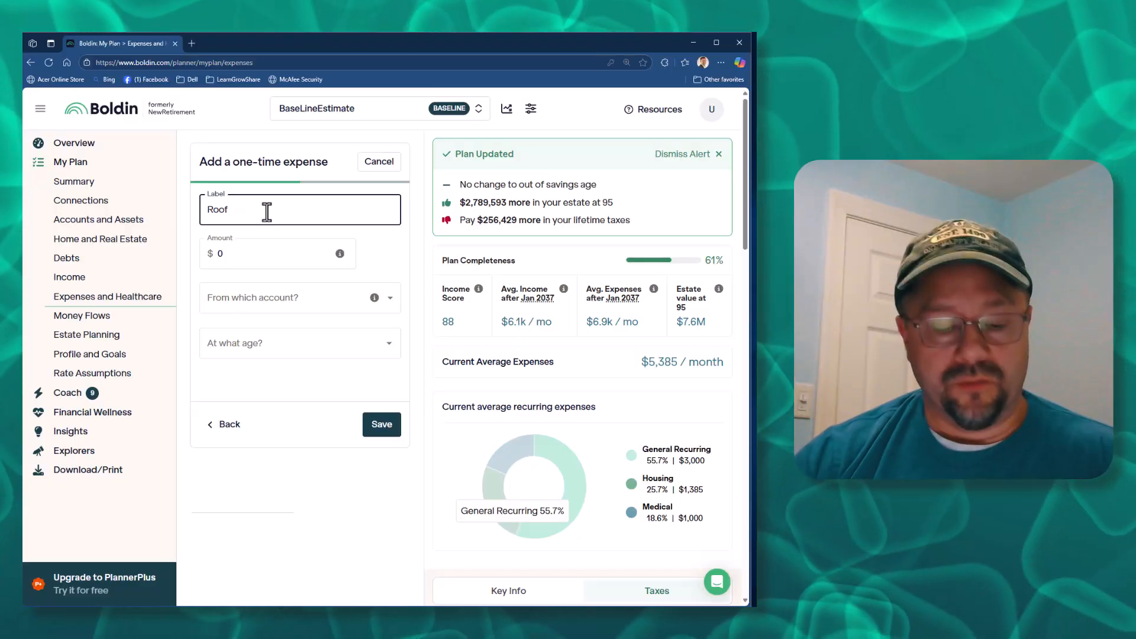
pyautogui.press('Tab')
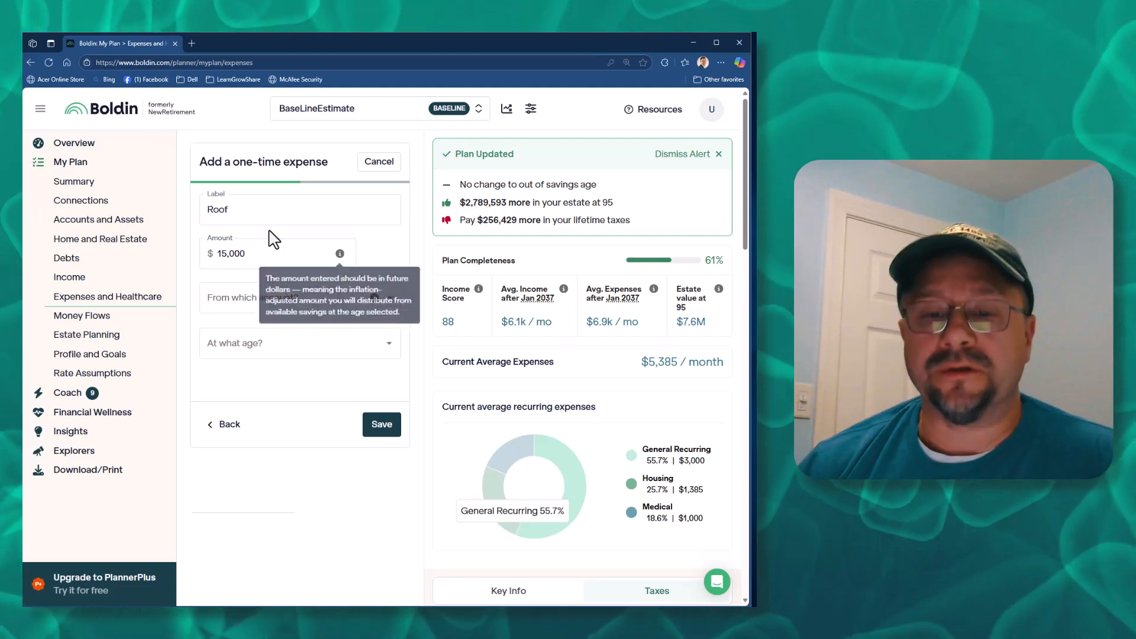
pyautogui.click(229, 302)
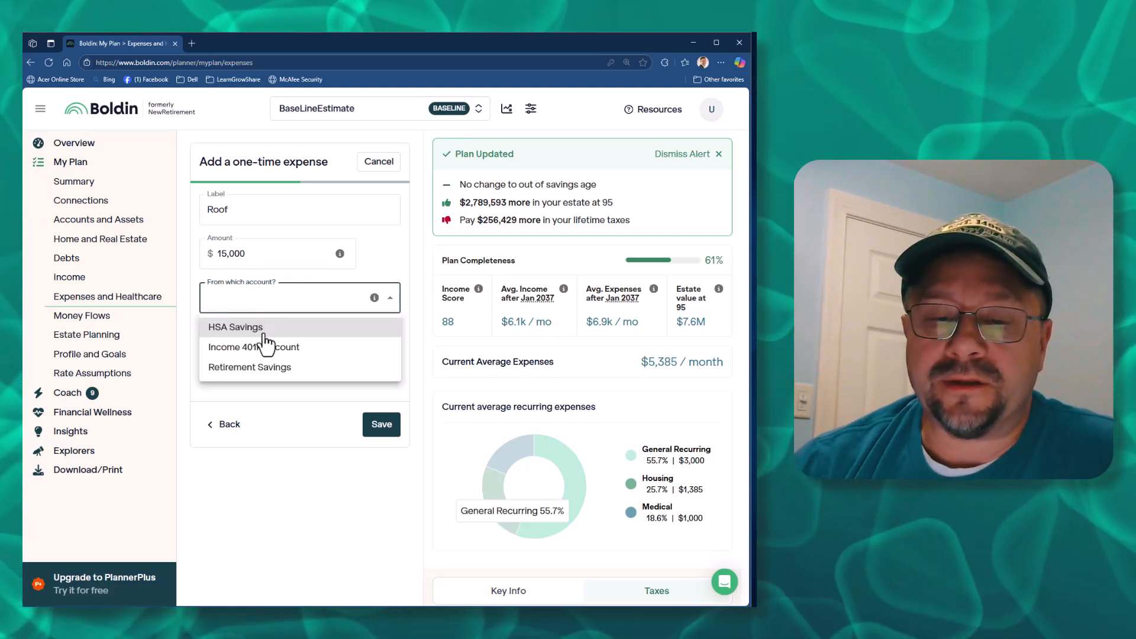
pyautogui.click(241, 367)
# Step: Set the age for the Roof expense to 70y0m (Jan 2043) and save the one-time expense
pyautogui.click(259, 342)
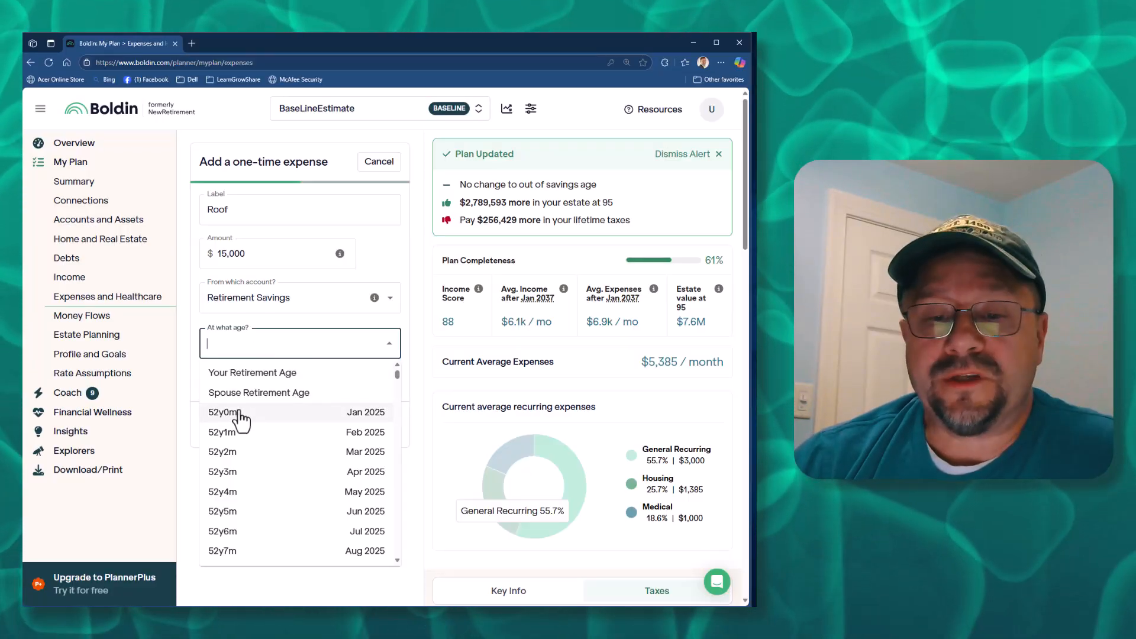
pyautogui.scroll(-1, 400, 381)
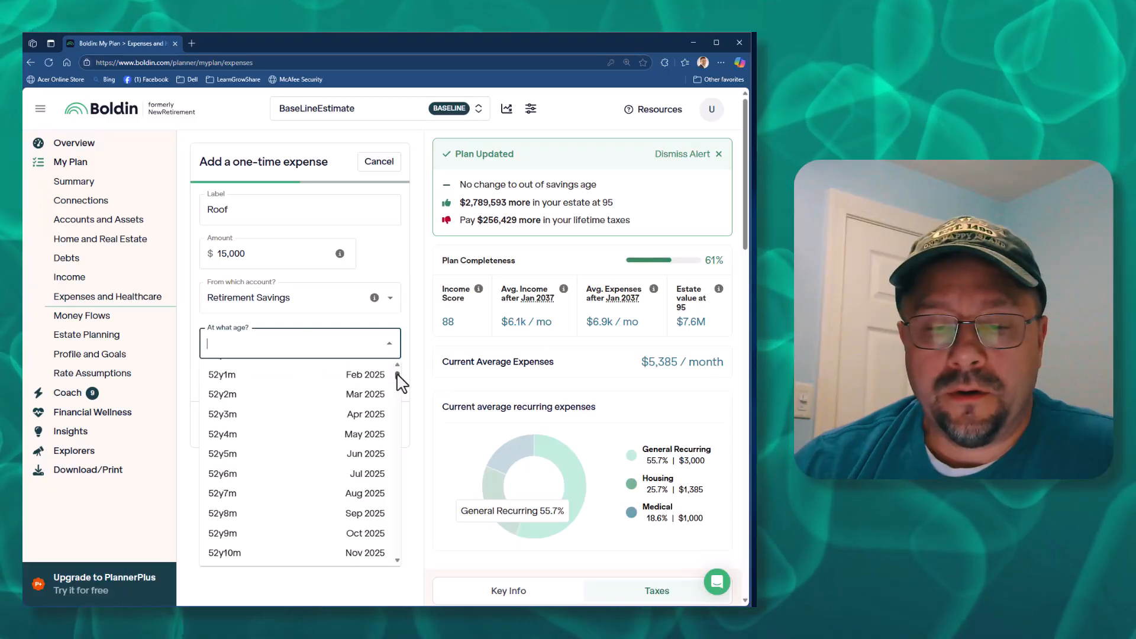
pyautogui.scroll(1, 401, 381)
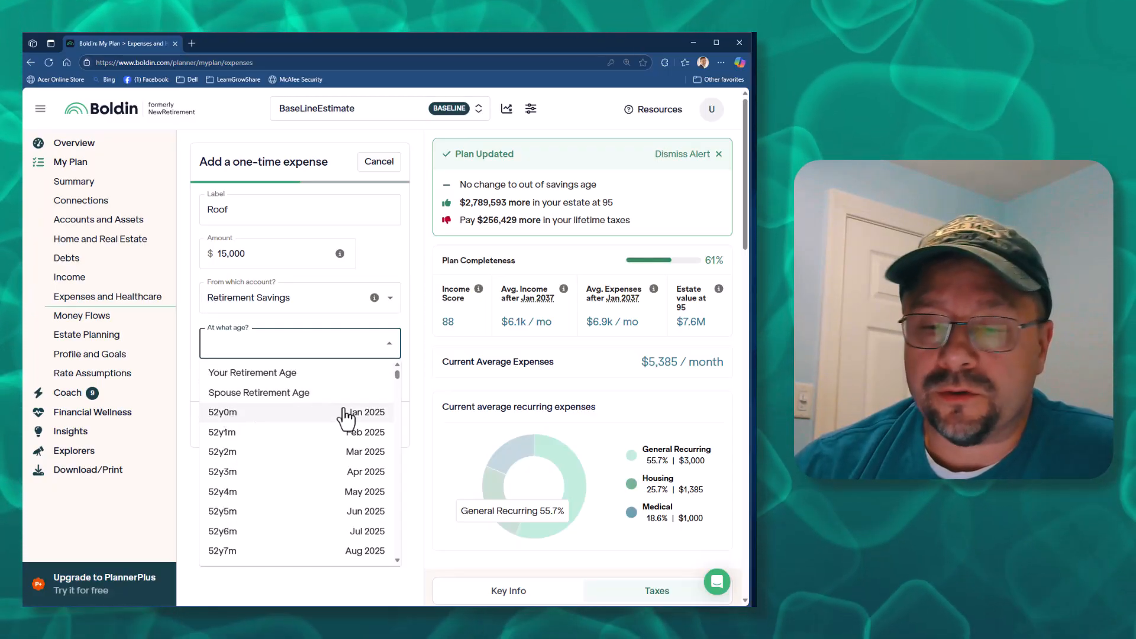
pyautogui.moveTo(401, 382); pyautogui.dragTo(412, 460)
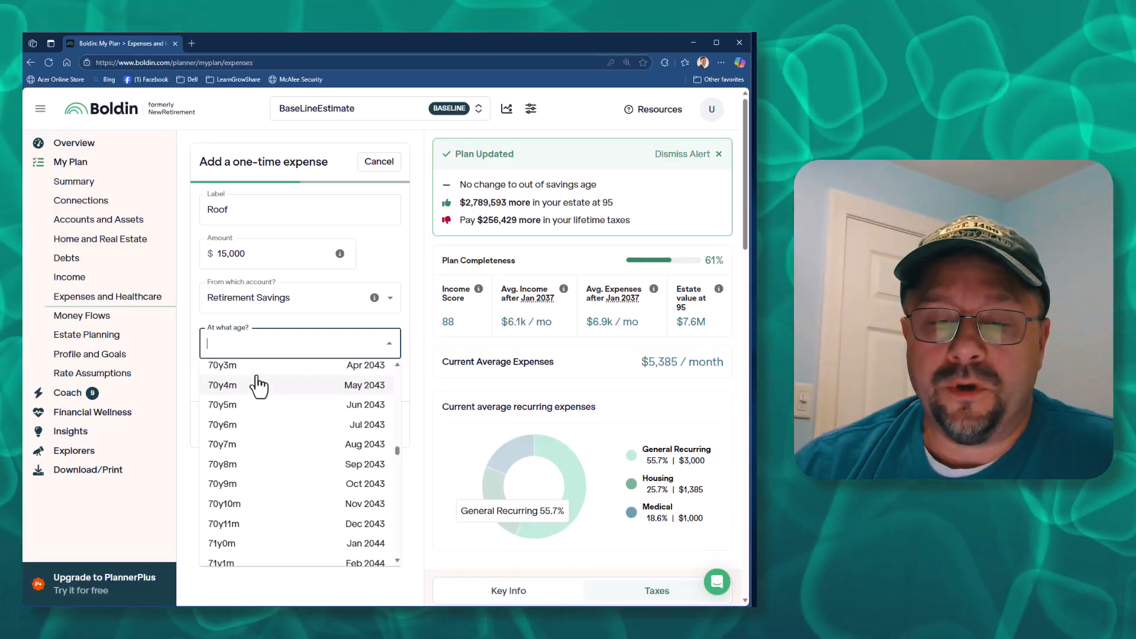
pyautogui.scroll(1, 254, 382)
pyautogui.scroll(2, 243, 391)
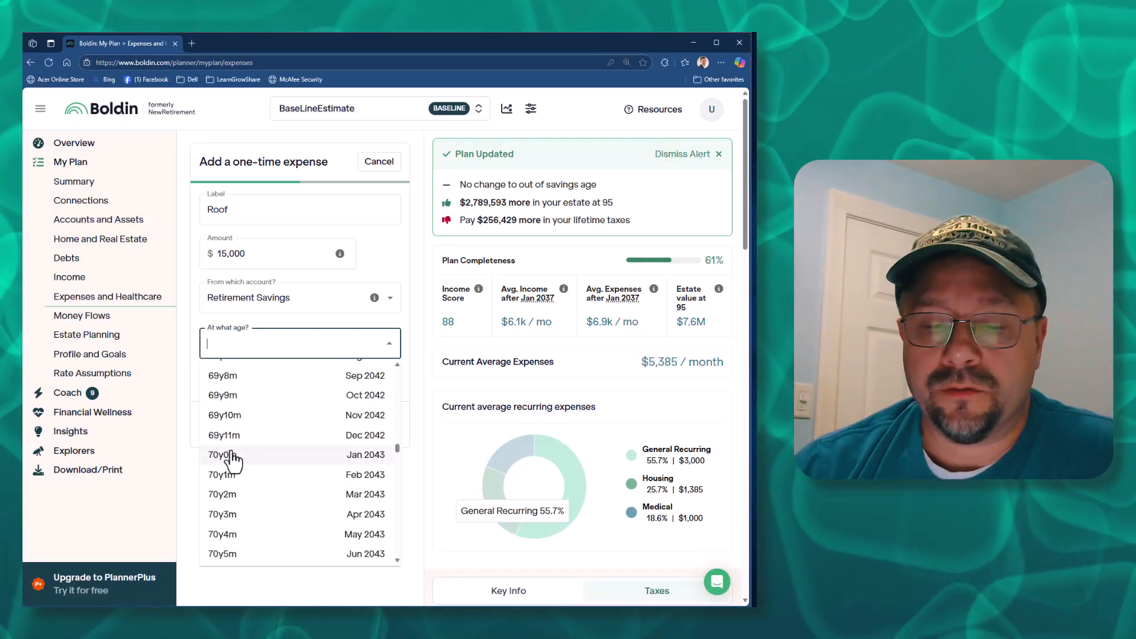
pyautogui.click(237, 460)
pyautogui.click(381, 426)
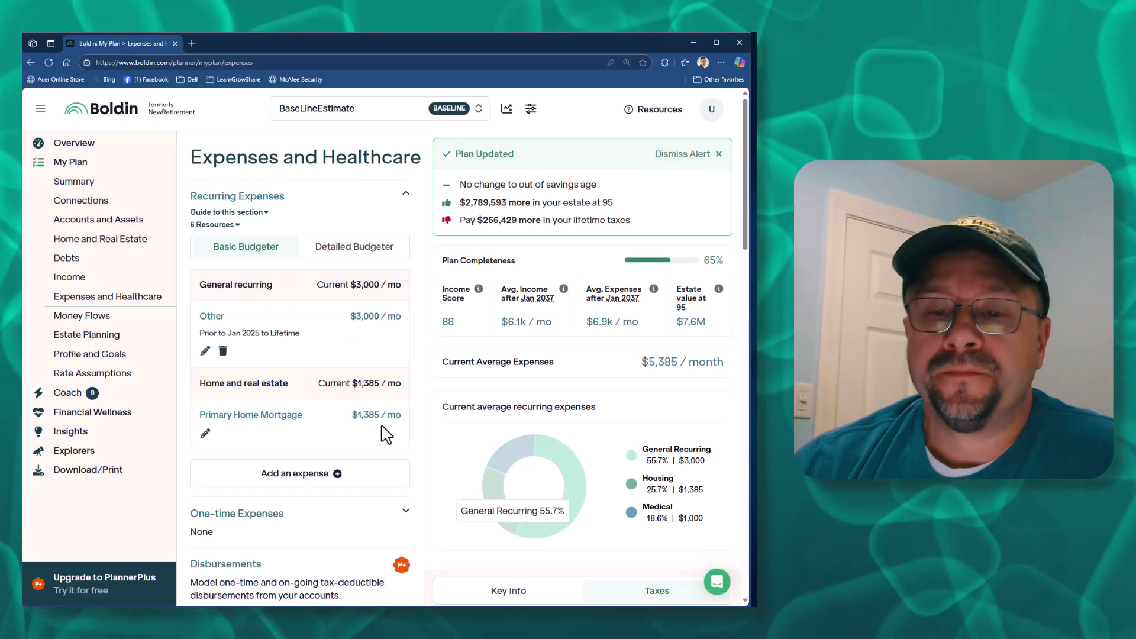
# Step: Check the One-time Expenses total and look over the disbursements, medical, Medicare and long-term care sections below it
pyautogui.scroll(-2, 243, 482)
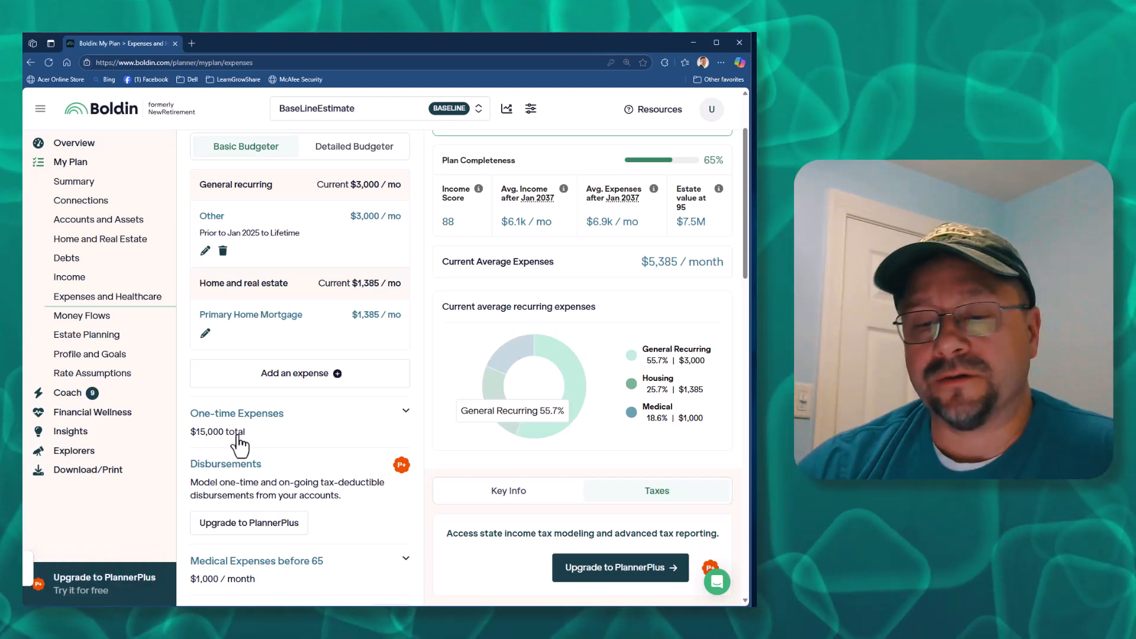
pyautogui.scroll(-3, 236, 493)
pyautogui.scroll(3, 239, 493)
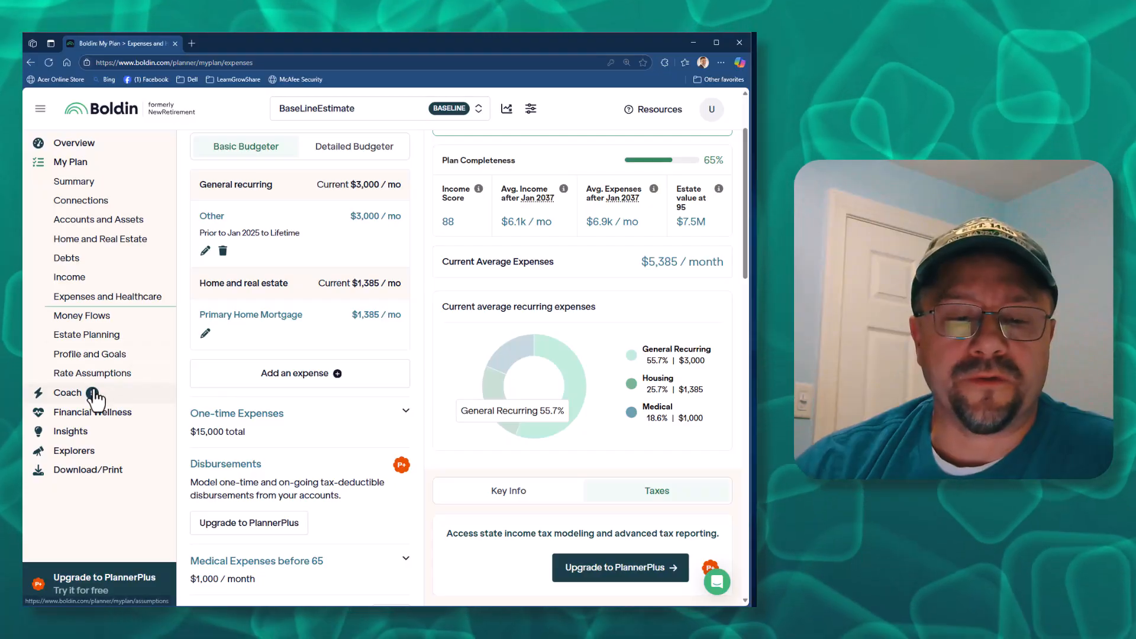
pyautogui.scroll(-8, 274, 500)
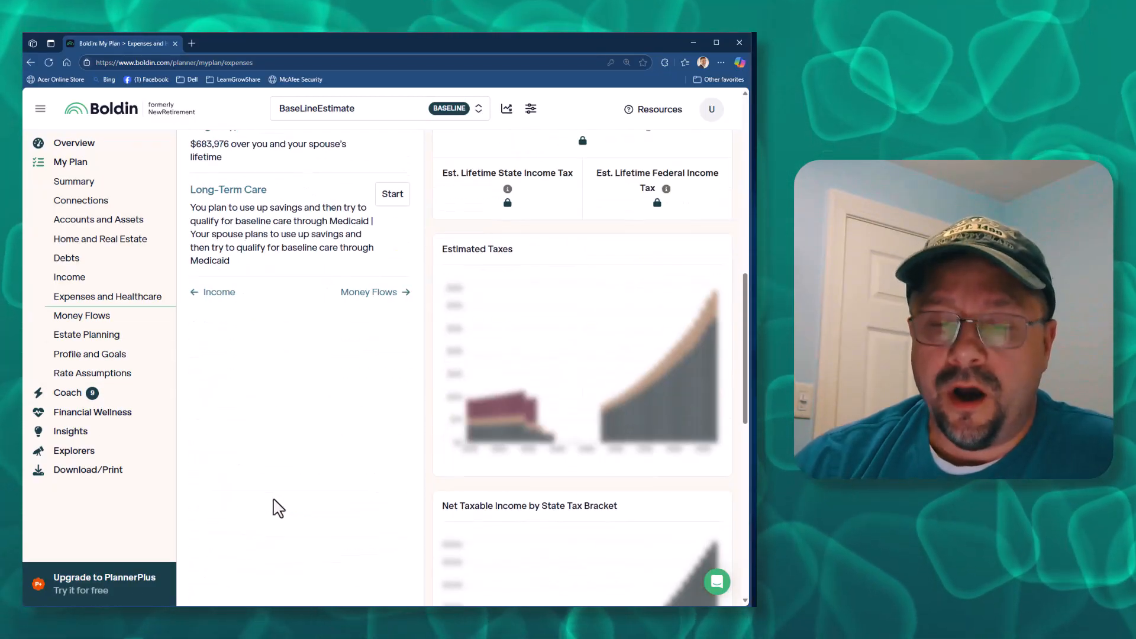
pyautogui.scroll(5, 275, 507)
pyautogui.scroll(2, 254, 461)
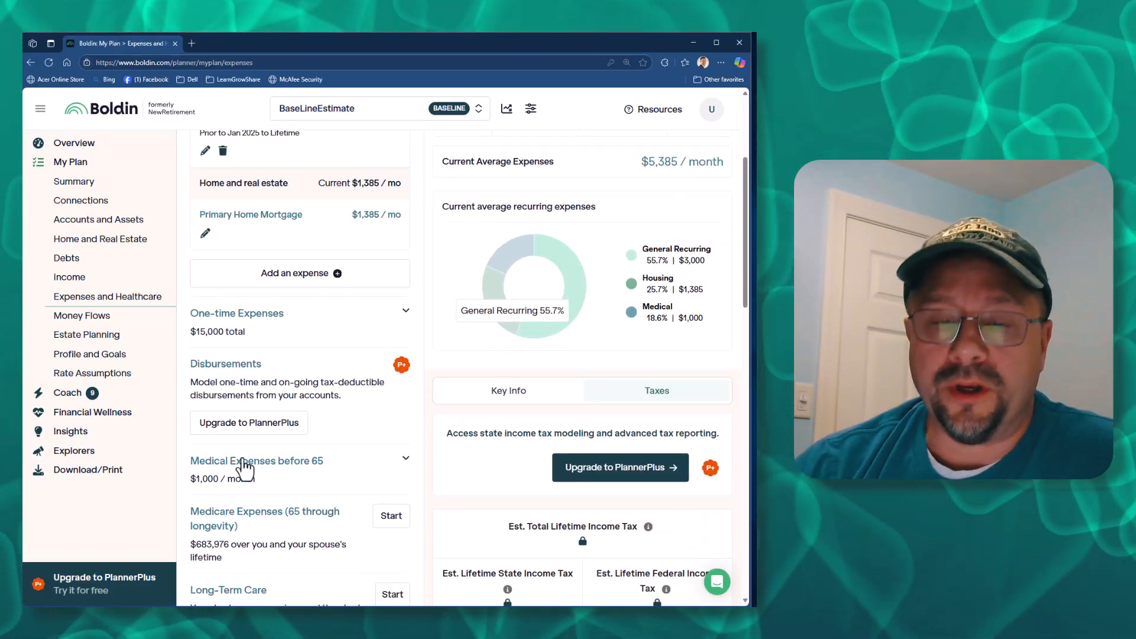
pyautogui.click(302, 273)
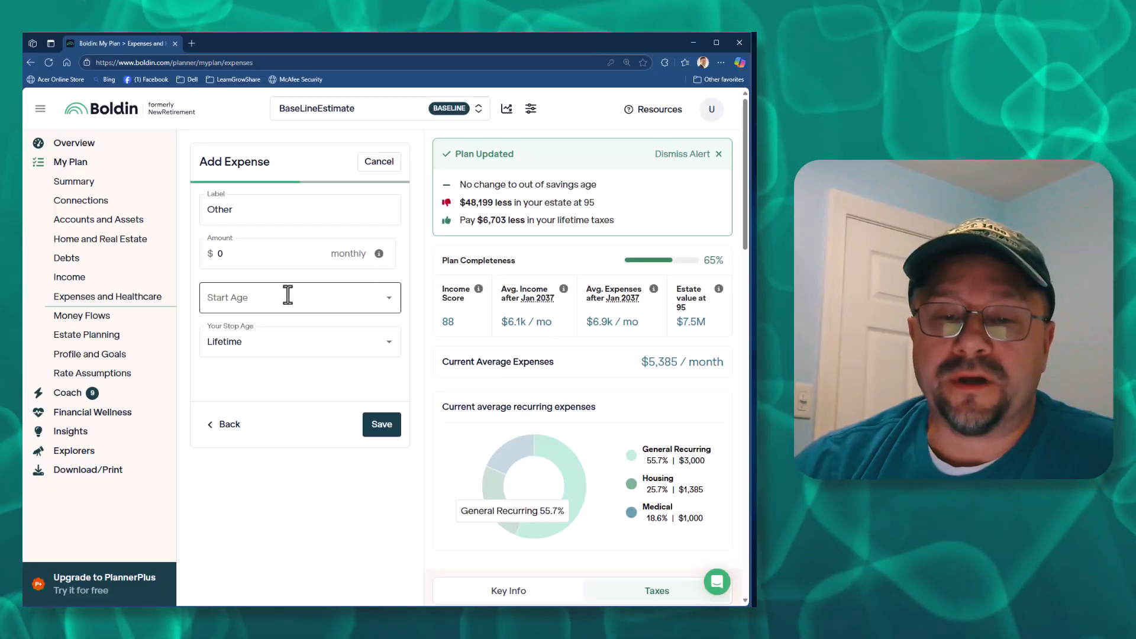
pyautogui.click(282, 209)
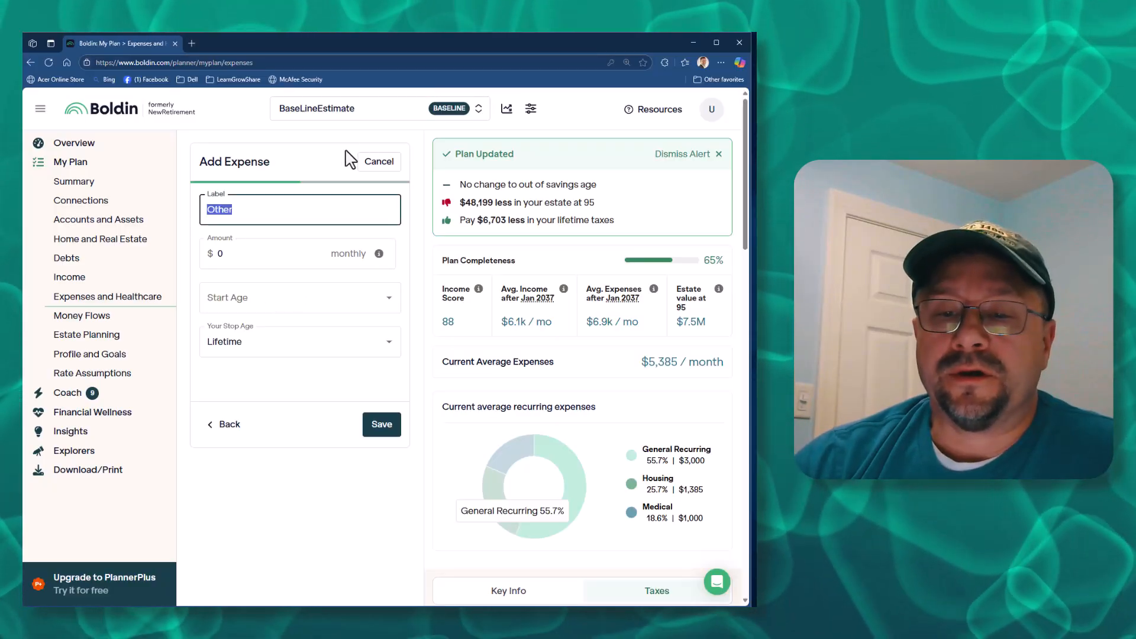
pyautogui.click(379, 161)
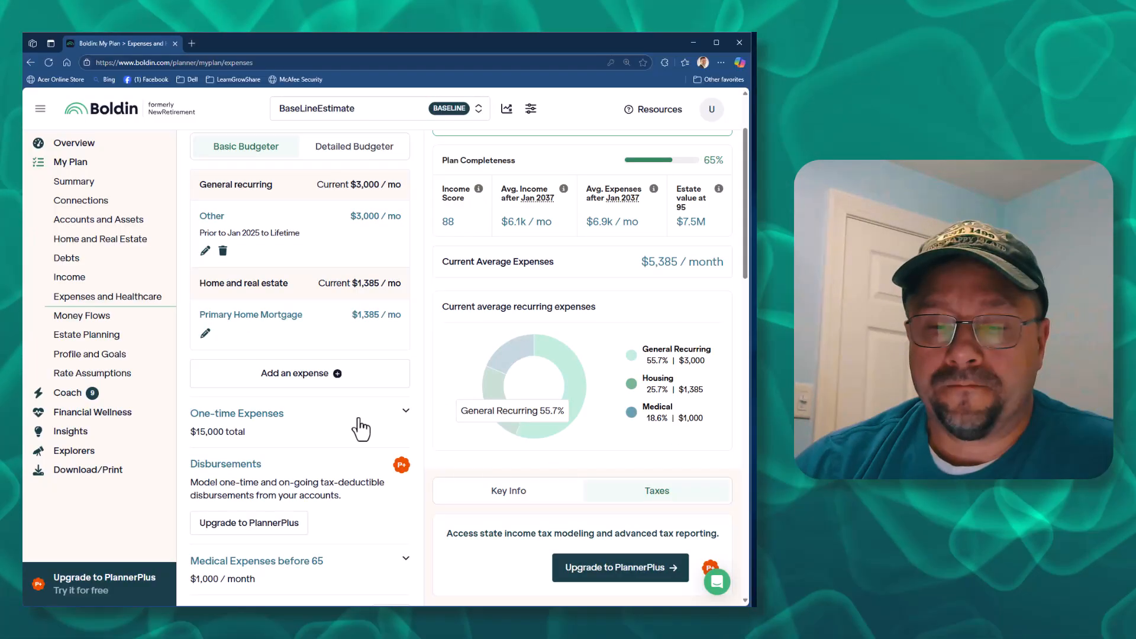
# Step: Expand One-time Expenses and add another expense labelled Car, with an amount of $30,000 from Retirement Savings
pyautogui.click(406, 411)
pyautogui.scroll(-3, 281, 436)
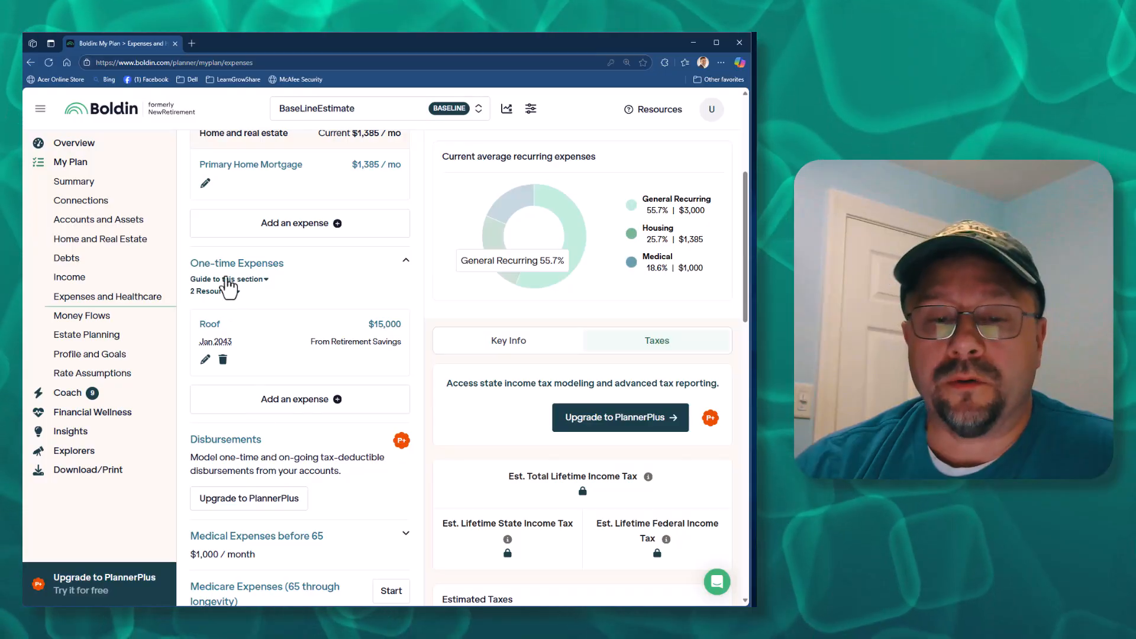
pyautogui.click(288, 399)
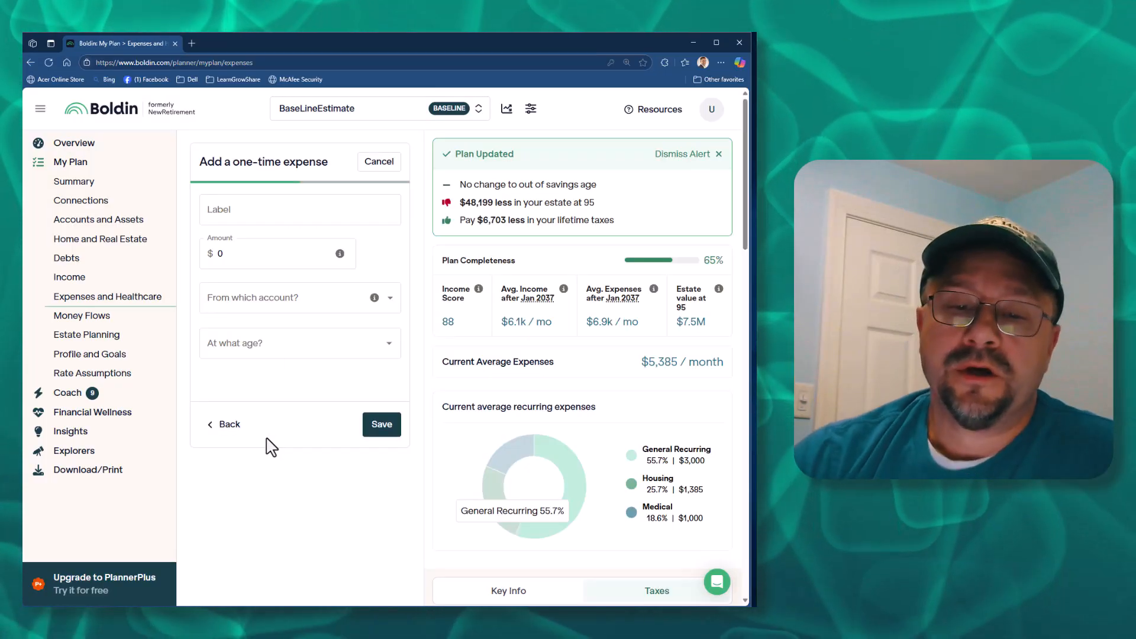
pyautogui.click(253, 210)
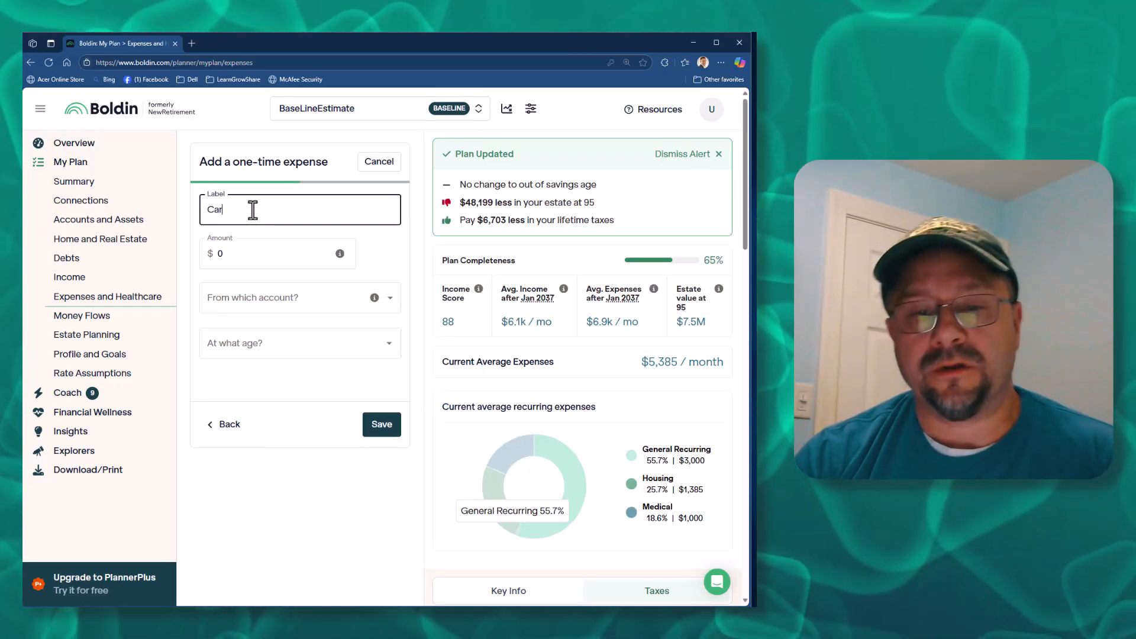
pyautogui.press('Tab')
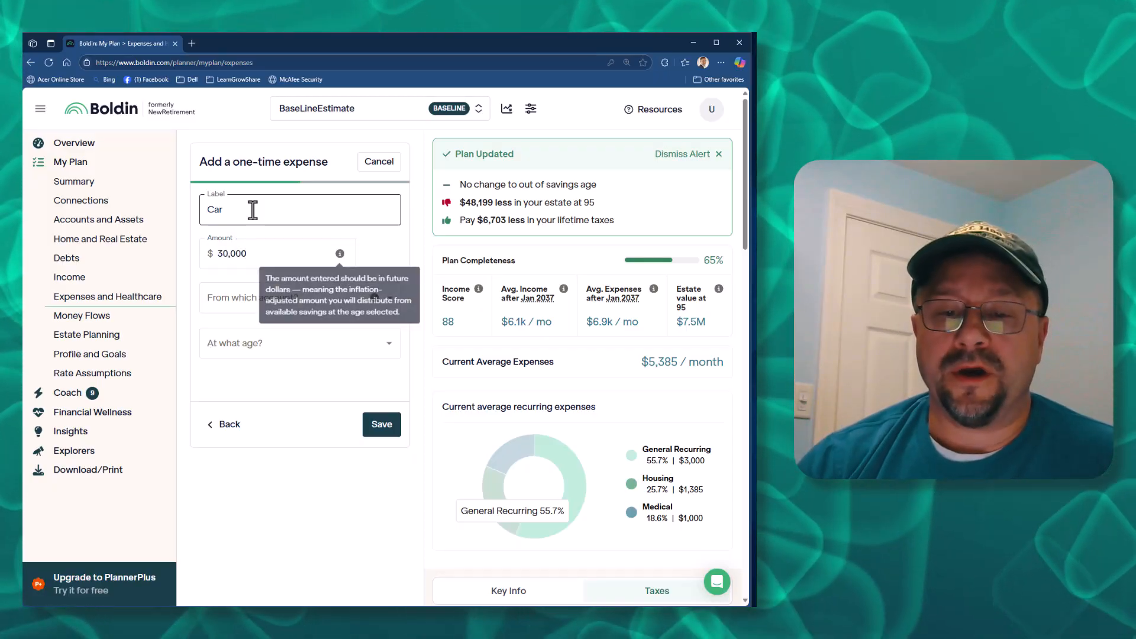
pyautogui.click(230, 305)
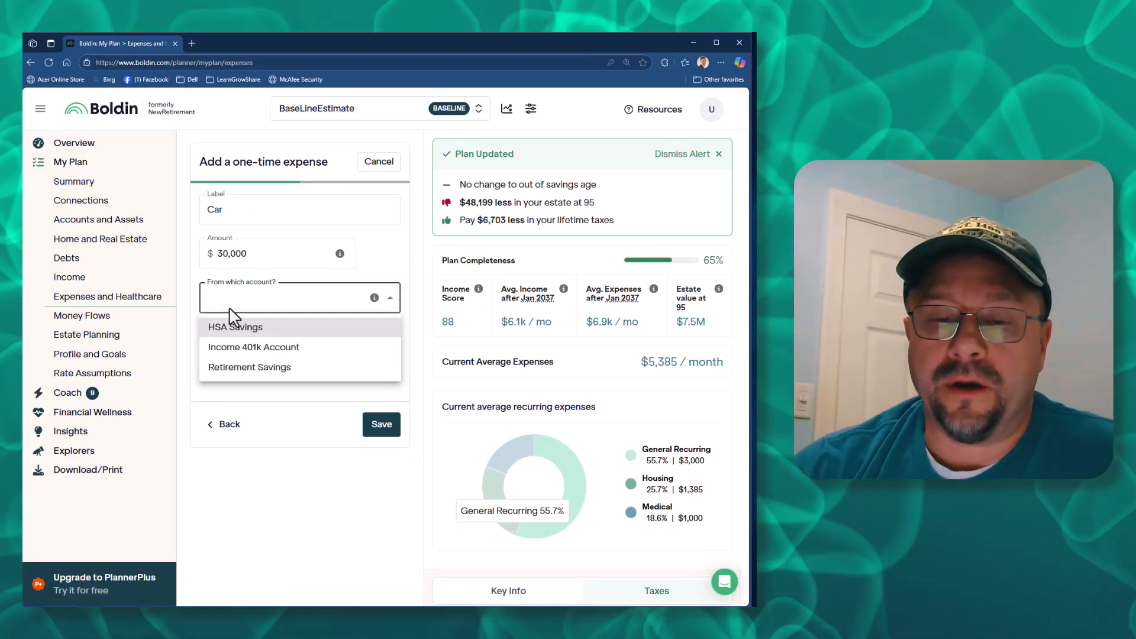
pyautogui.click(232, 372)
# Step: Set the age for the Car expense to 57y0m (Jan 2030) and save the one-time expense
pyautogui.click(272, 345)
pyautogui.scroll(-4, 273, 426)
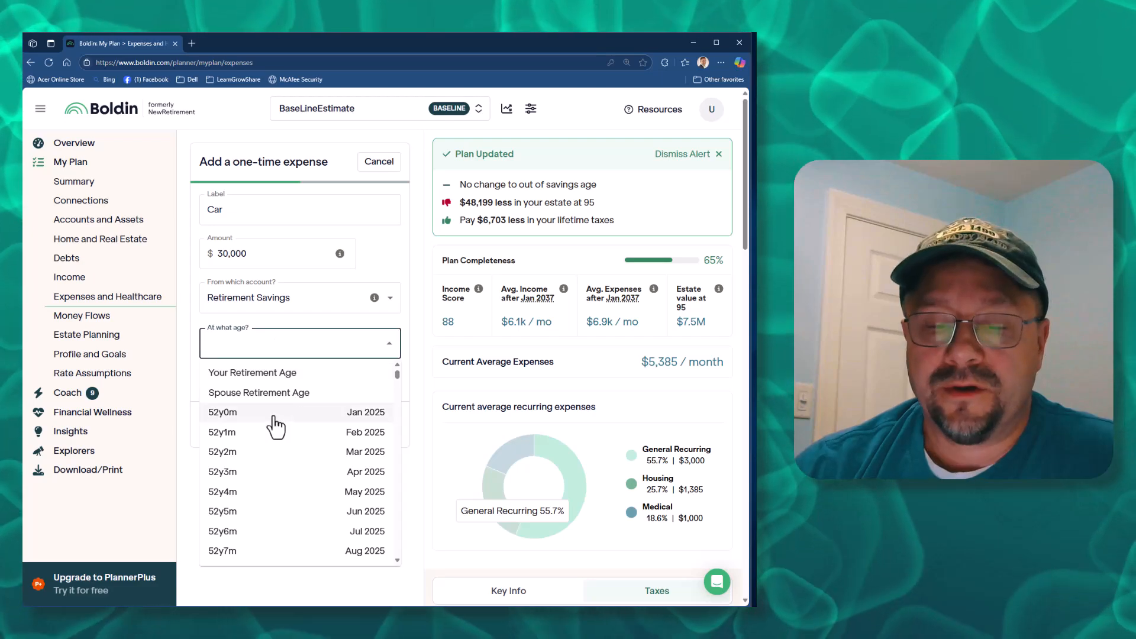
pyautogui.scroll(-3, 266, 491)
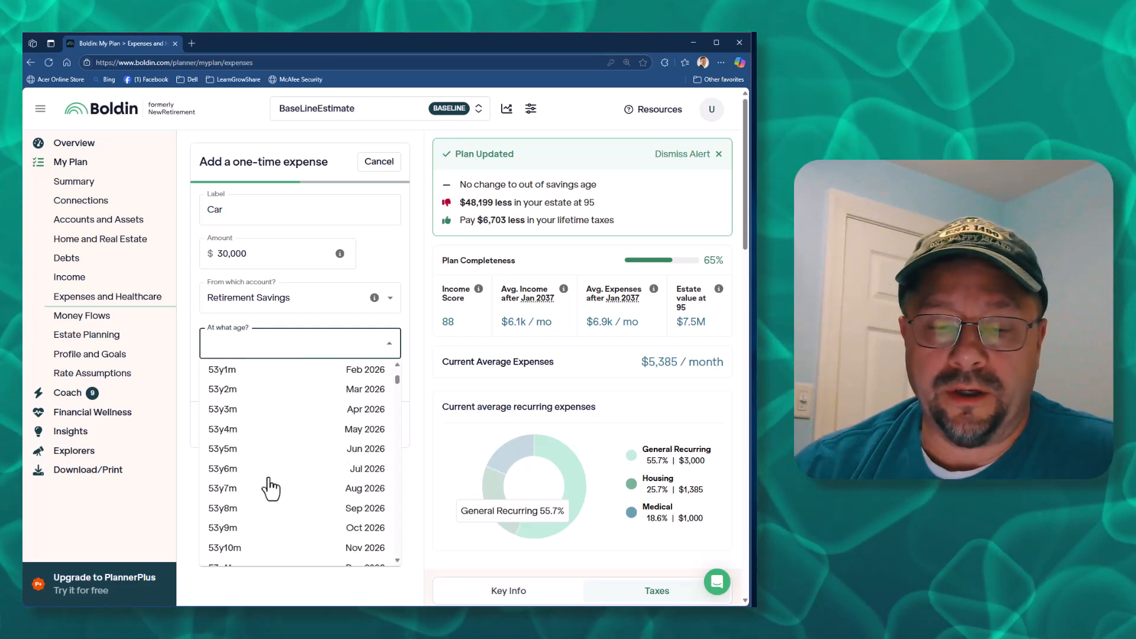
pyautogui.scroll(-12, 231, 533)
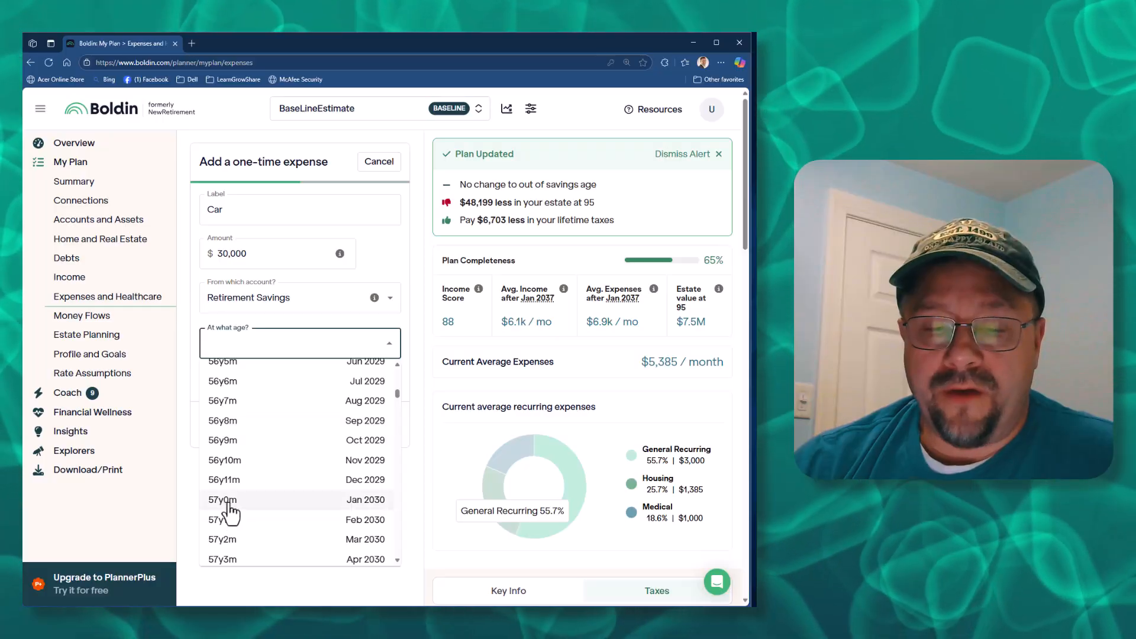
pyautogui.click(228, 500)
pyautogui.click(381, 425)
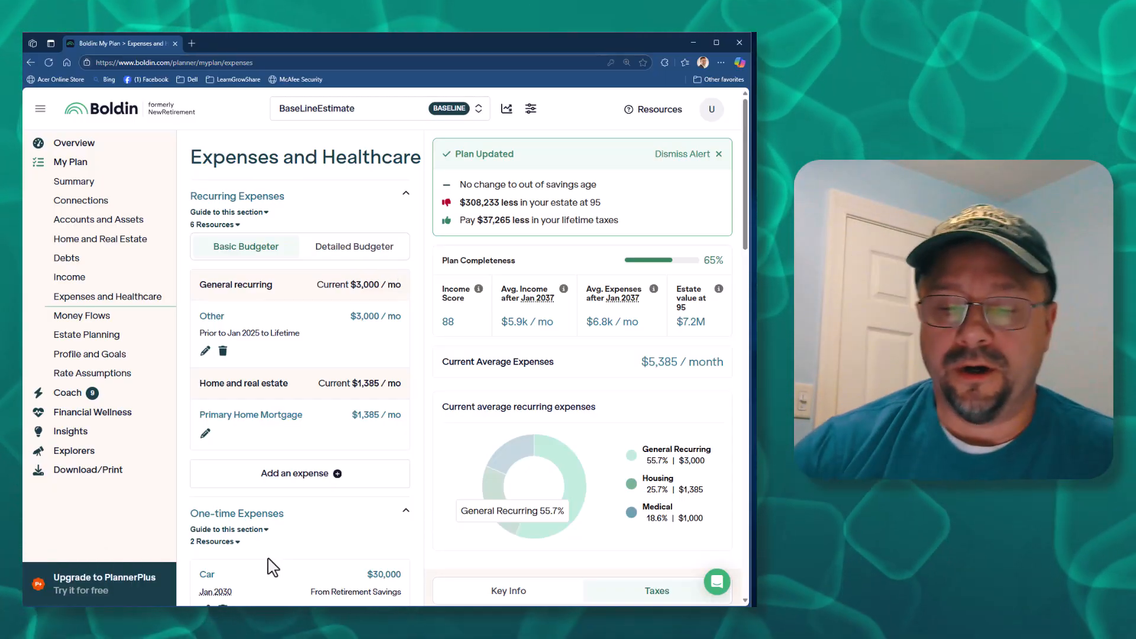
# Step: Look over the recurring and one-time expenses, check what the Detailed Budgeter offers, and go to Money Flows
pyautogui.scroll(-2, 302, 506)
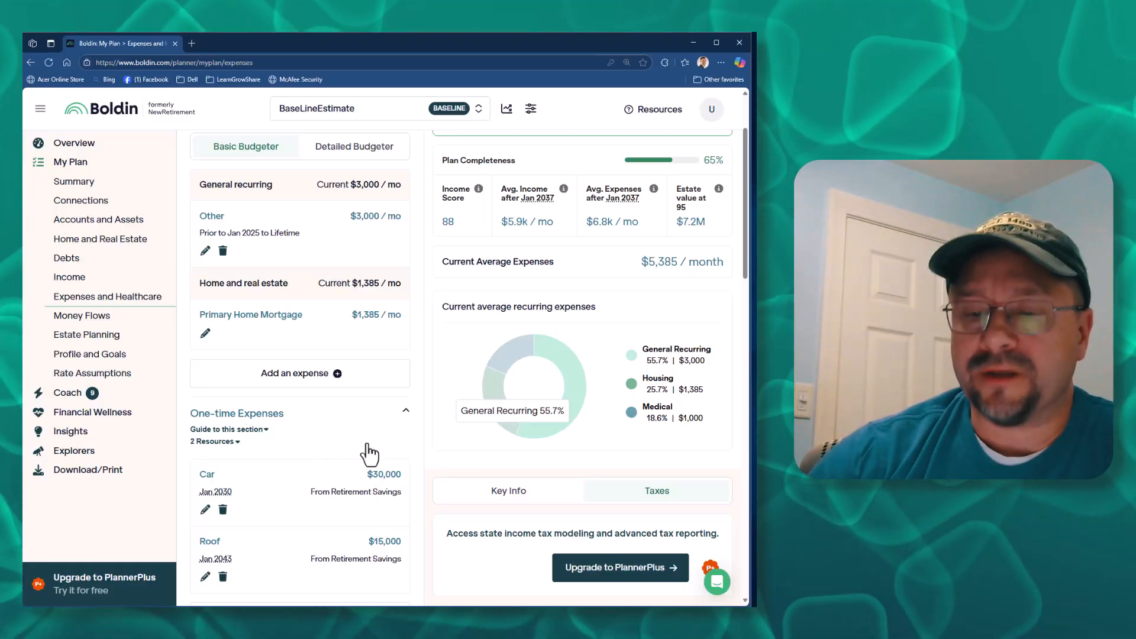
pyautogui.scroll(2, 290, 466)
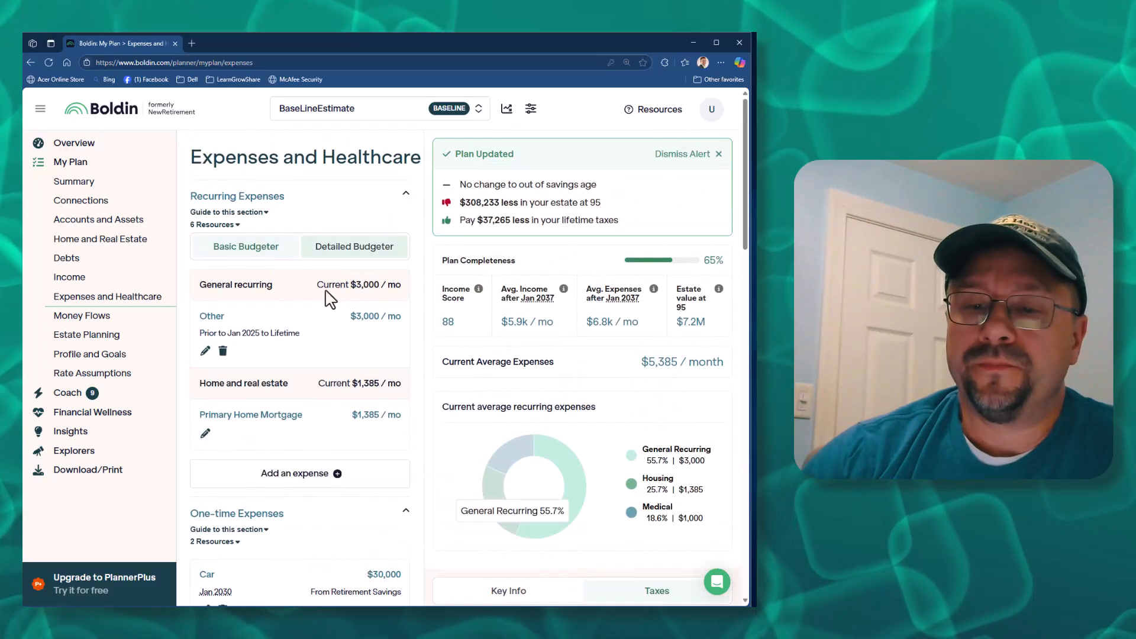
pyautogui.click(354, 248)
pyautogui.scroll(-2, 254, 451)
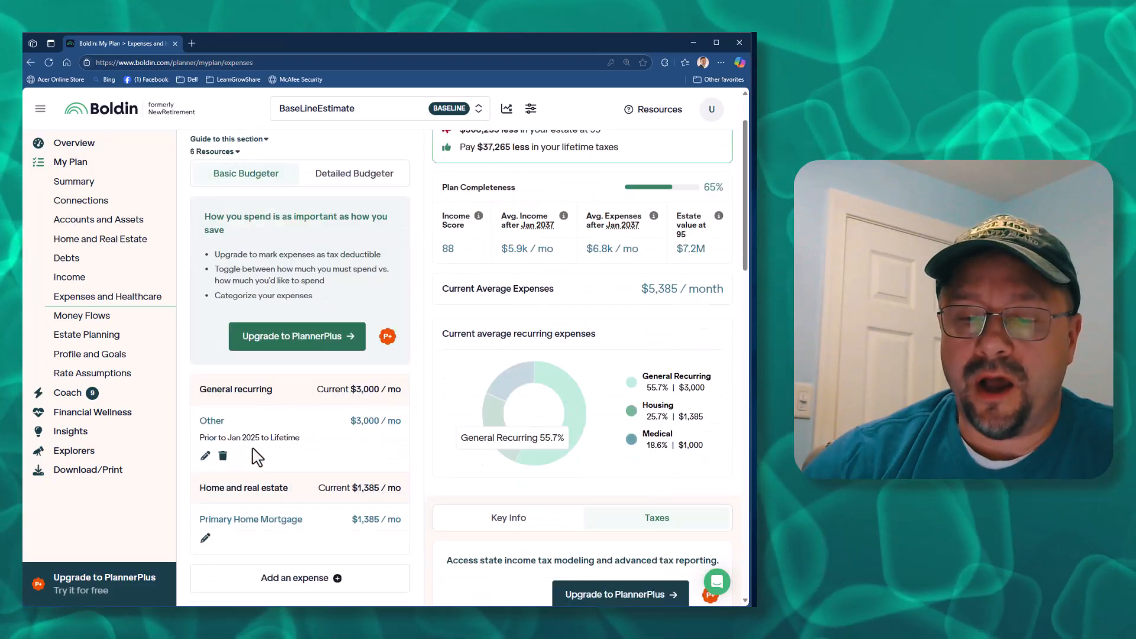
pyautogui.scroll(2, 255, 453)
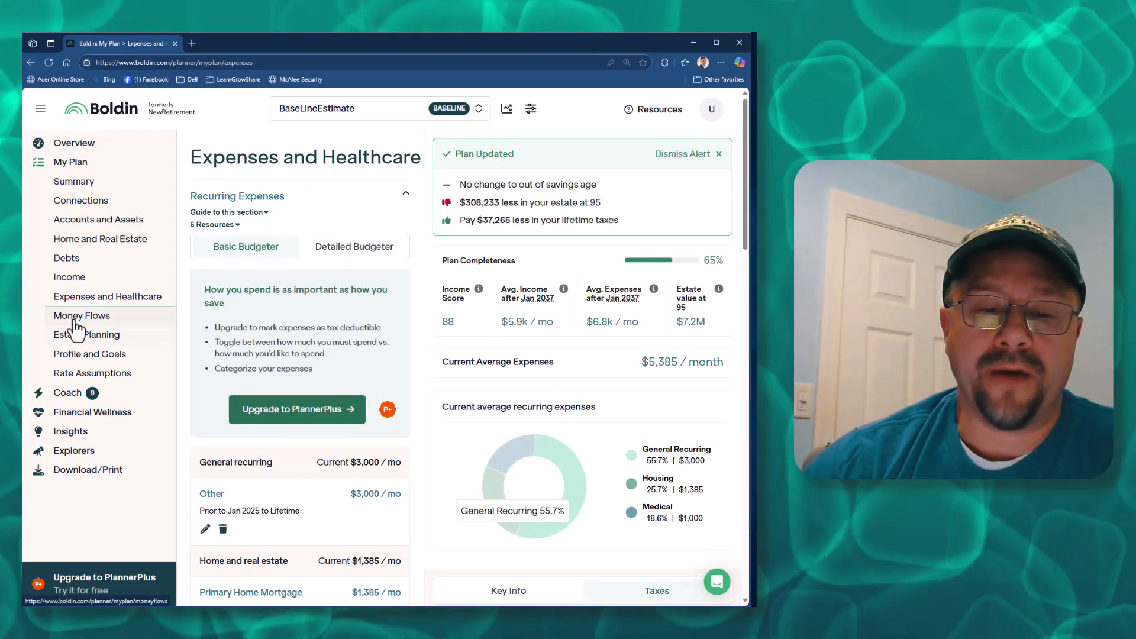
pyautogui.click(77, 319)
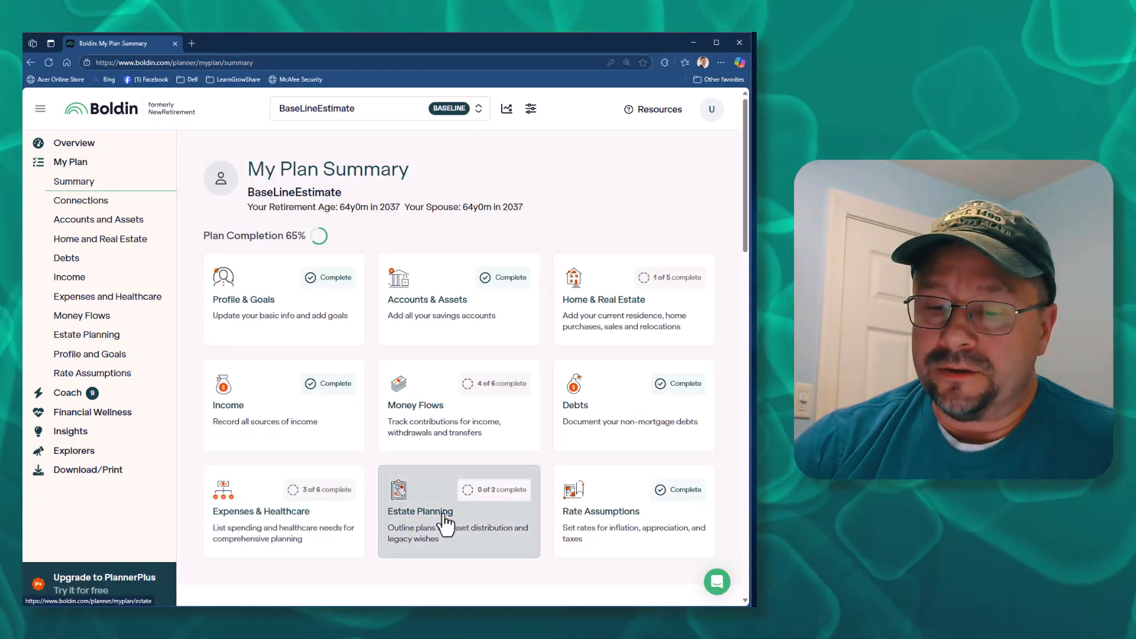
# Step: In Estate Planning, answer Yes to leaving a financial legacy, set its desired value to $500,000, and save
pyautogui.click(445, 524)
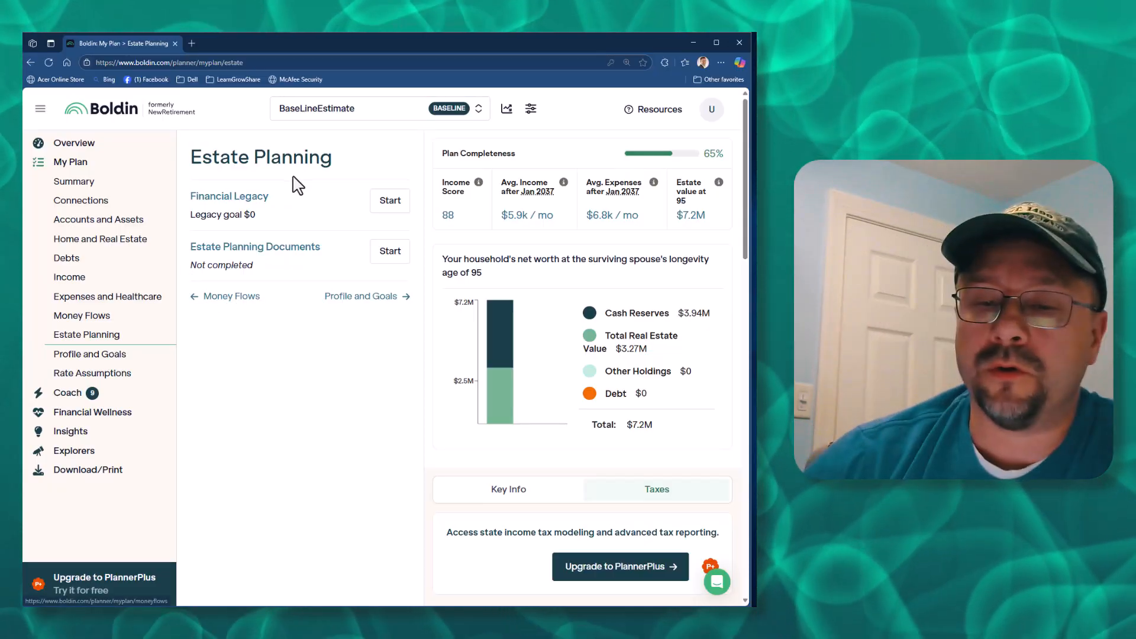
pyautogui.moveTo(224, 198); pyautogui.dragTo(271, 197)
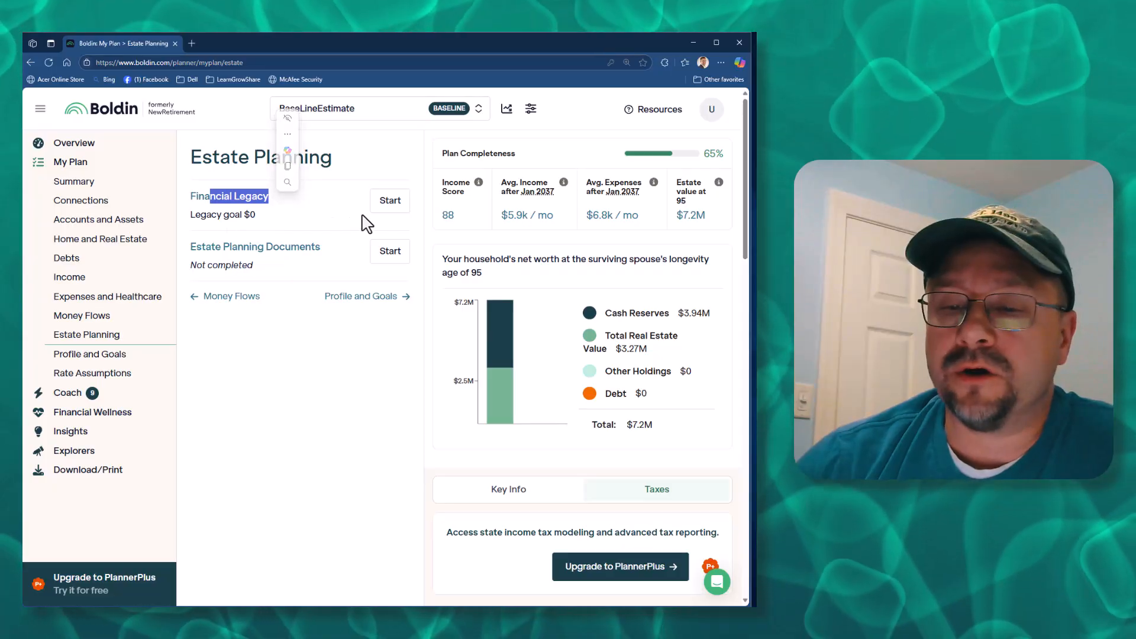
pyautogui.click(392, 207)
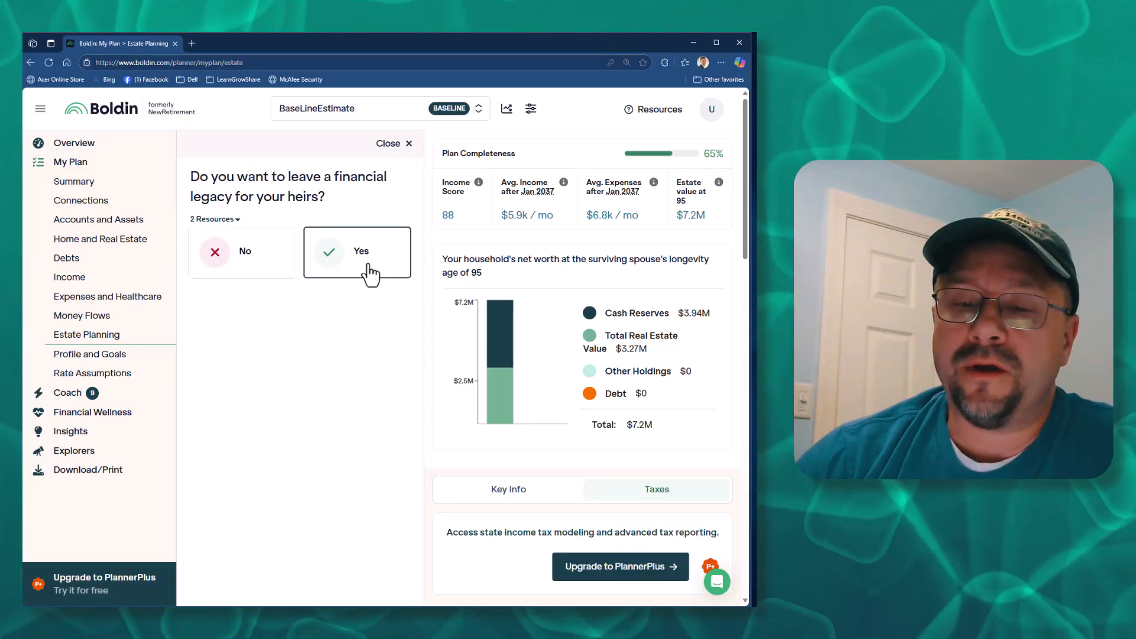
pyautogui.click(372, 273)
pyautogui.click(249, 212)
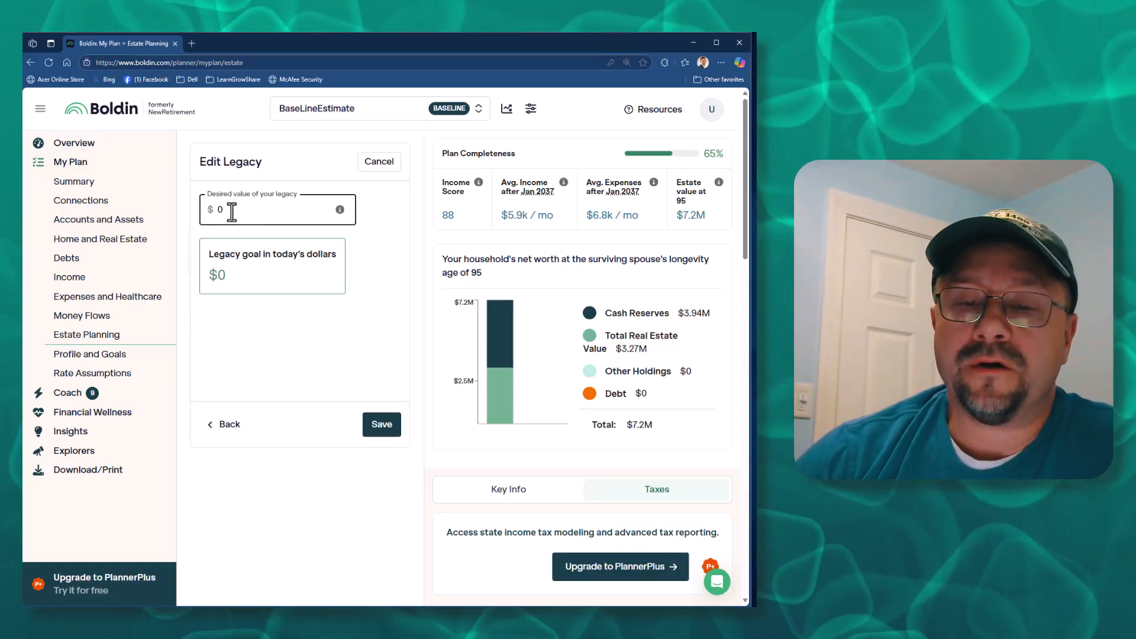
pyautogui.moveTo(246, 211); pyautogui.dragTo(211, 210)
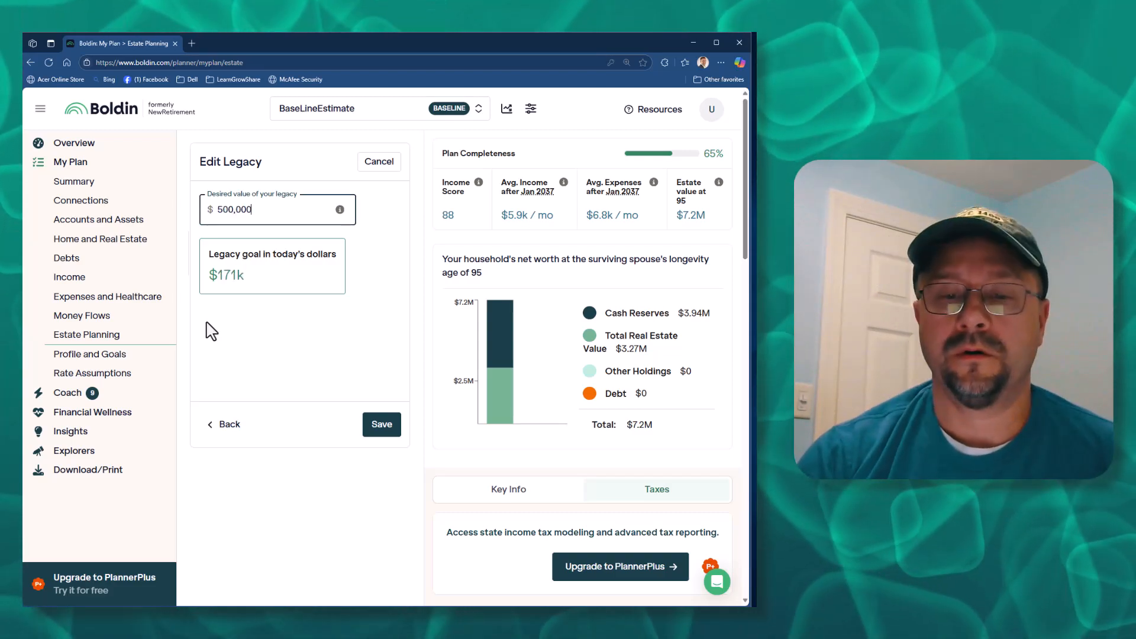
pyautogui.press('Tab')
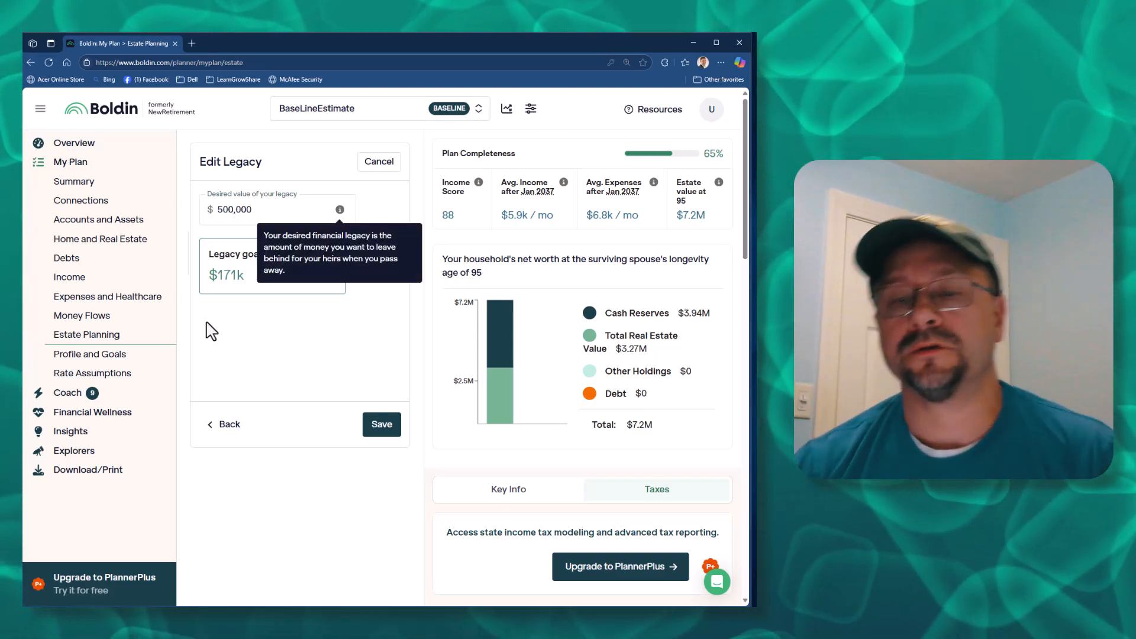
pyautogui.click(381, 425)
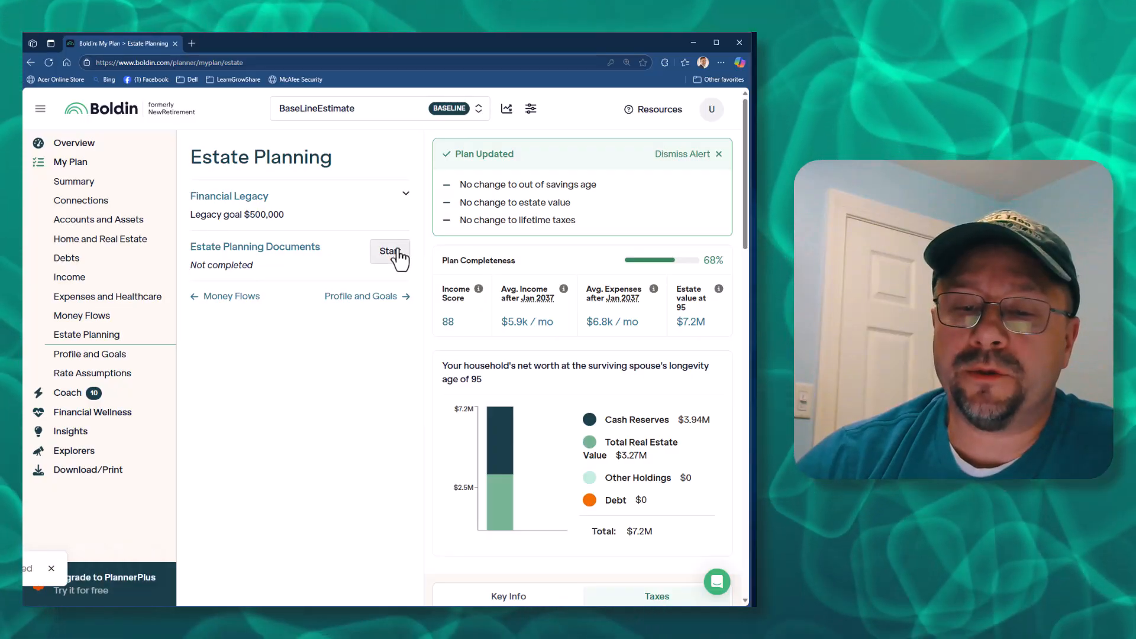
# Step: Read the list of documents in the Estate Planning Documents question and close it without answering
pyautogui.click(393, 253)
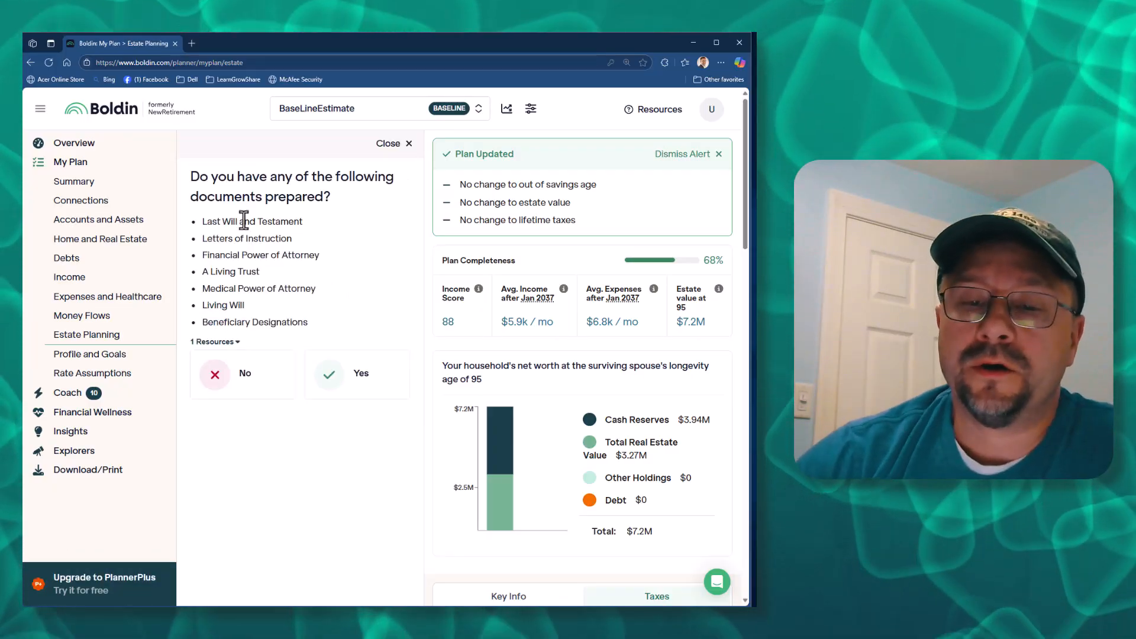
pyautogui.moveTo(231, 183); pyautogui.dragTo(323, 227)
pyautogui.moveTo(301, 288); pyautogui.dragTo(176, 218)
pyautogui.click(294, 323)
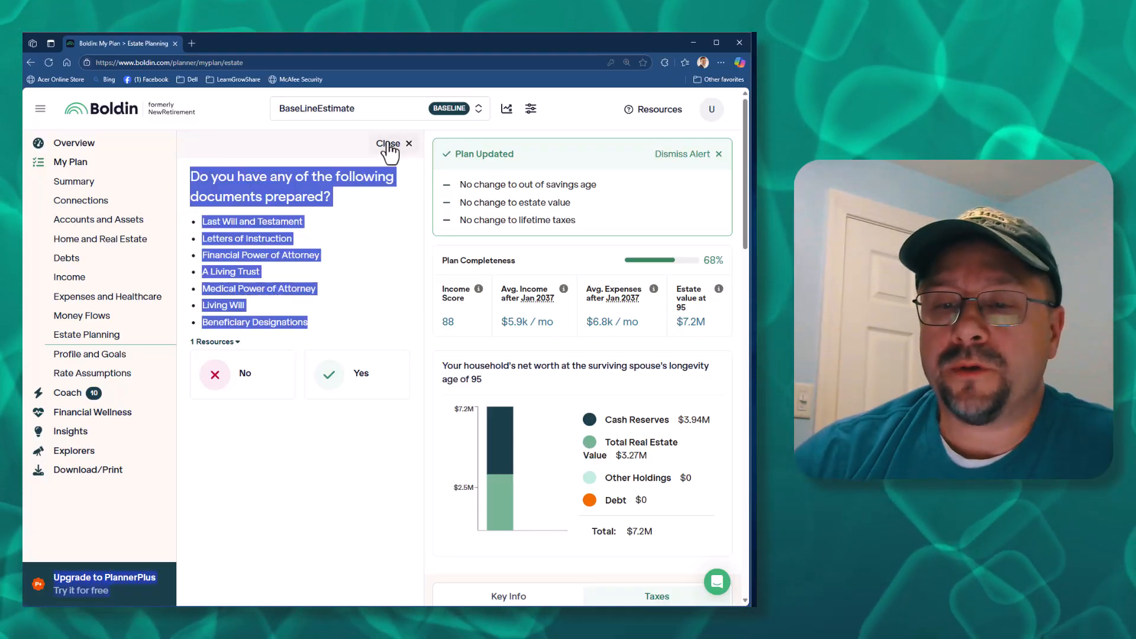
pyautogui.click(233, 321)
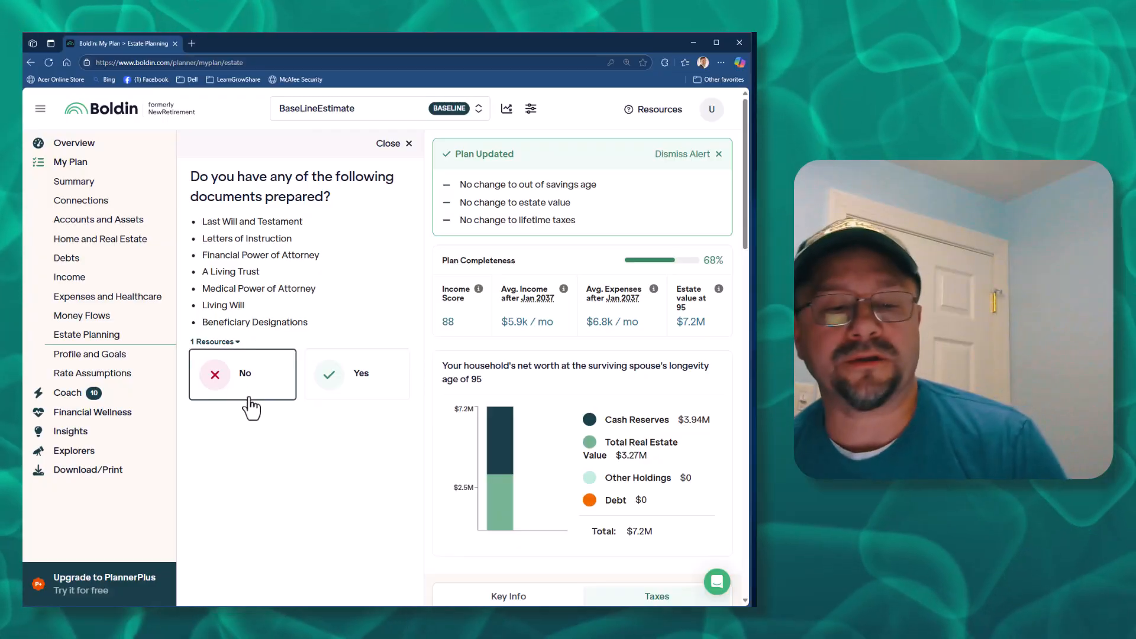
pyautogui.click(391, 145)
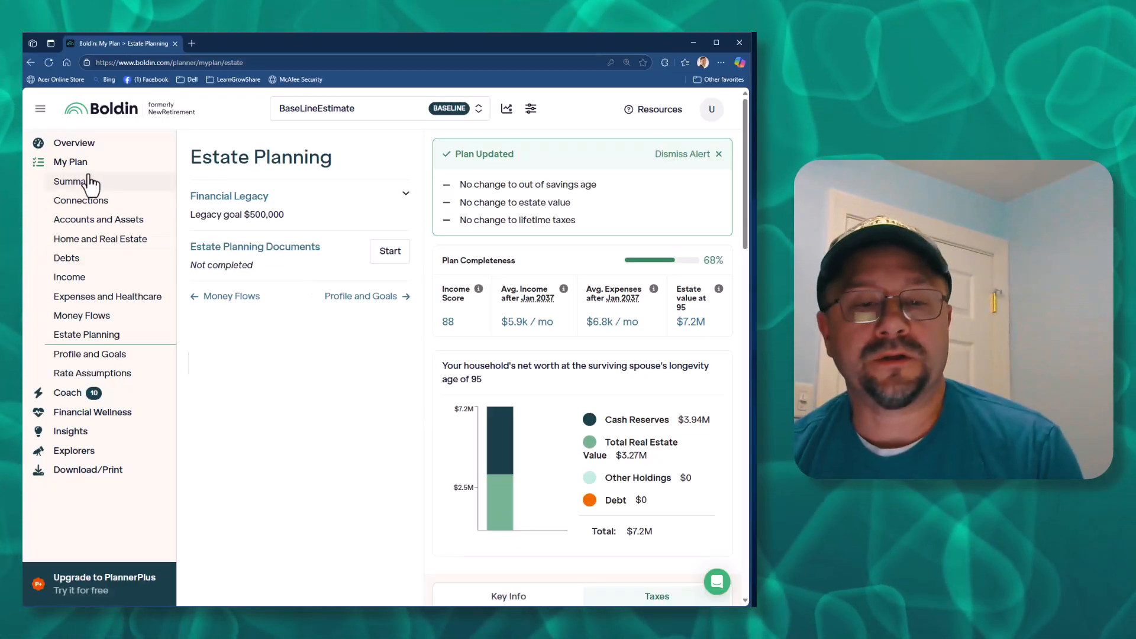
# Step: Examine the Overview dashboard's retirement chance of success, financial wellness metrics, projected net worth and coach suggestions
pyautogui.click(70, 143)
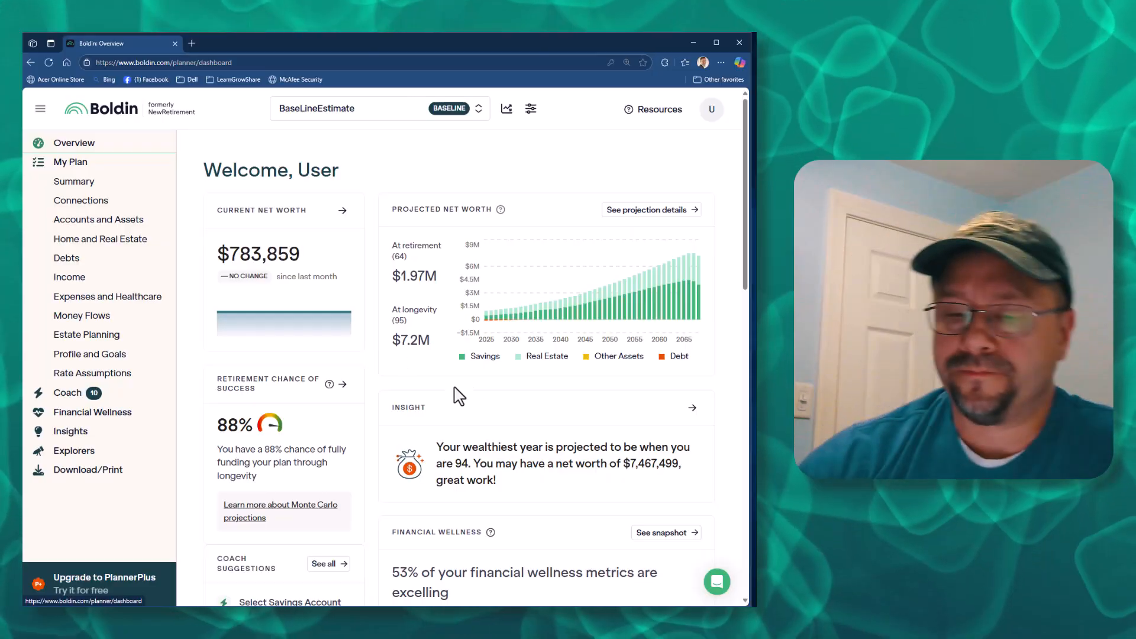
pyautogui.doubleClick(220, 426)
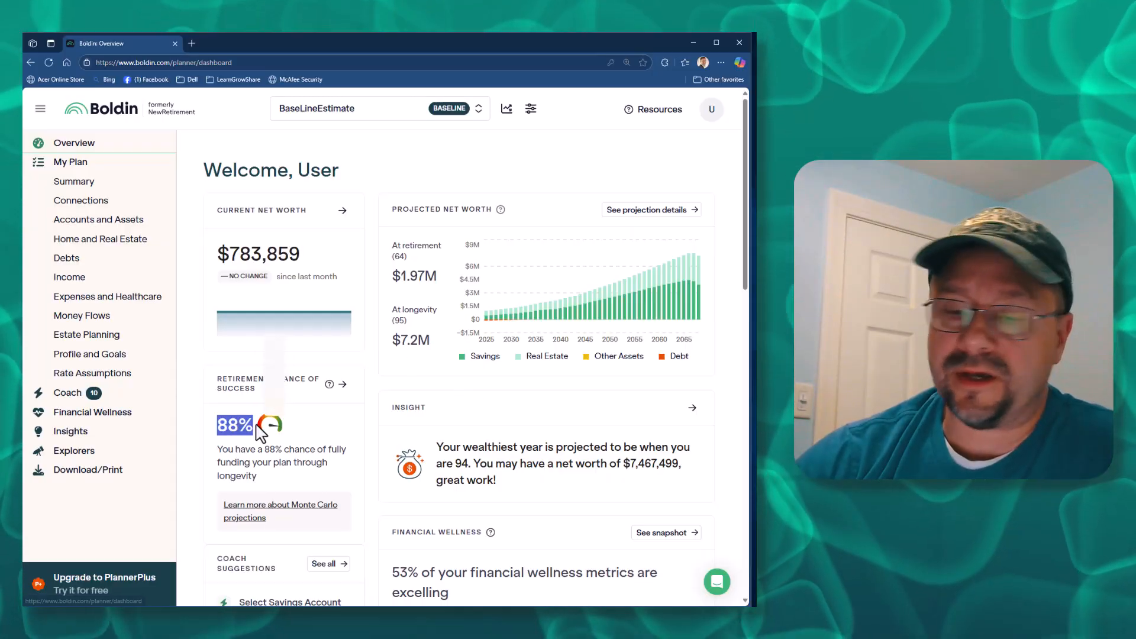
pyautogui.scroll(-2, 515, 411)
pyautogui.scroll(-6, 551, 492)
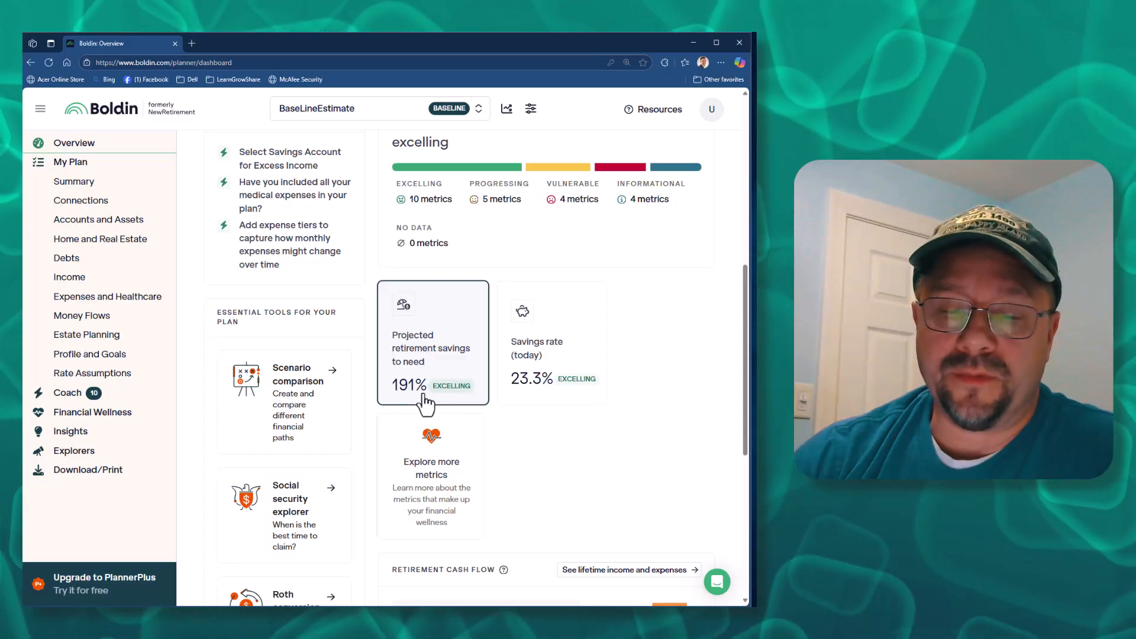
pyautogui.scroll(4, 426, 402)
pyautogui.scroll(3, 585, 348)
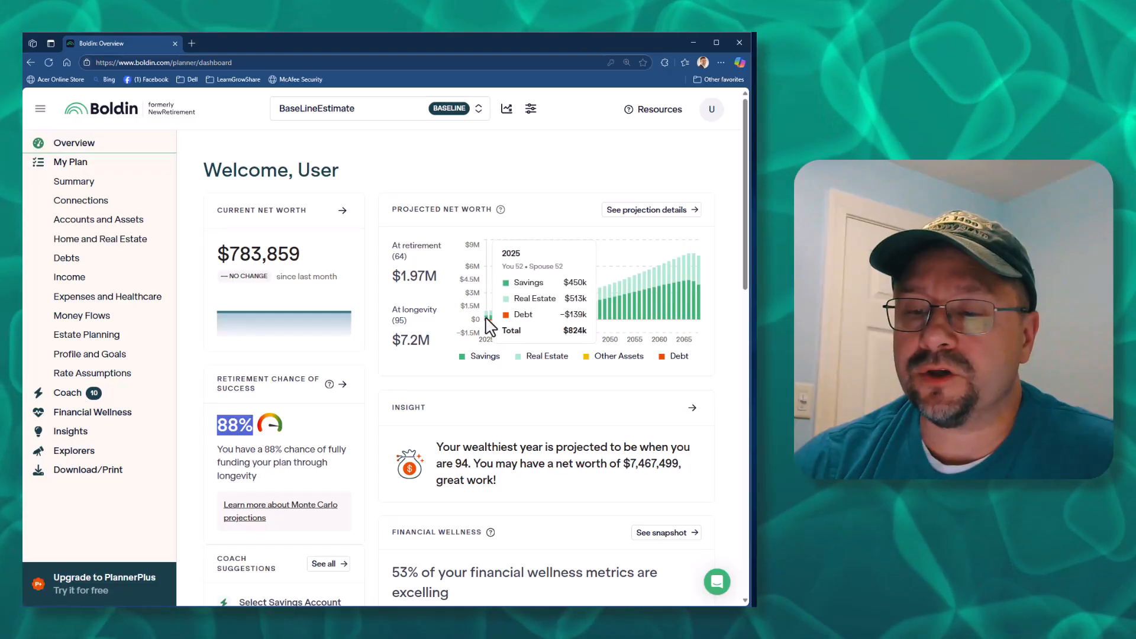
pyautogui.scroll(-3, 406, 444)
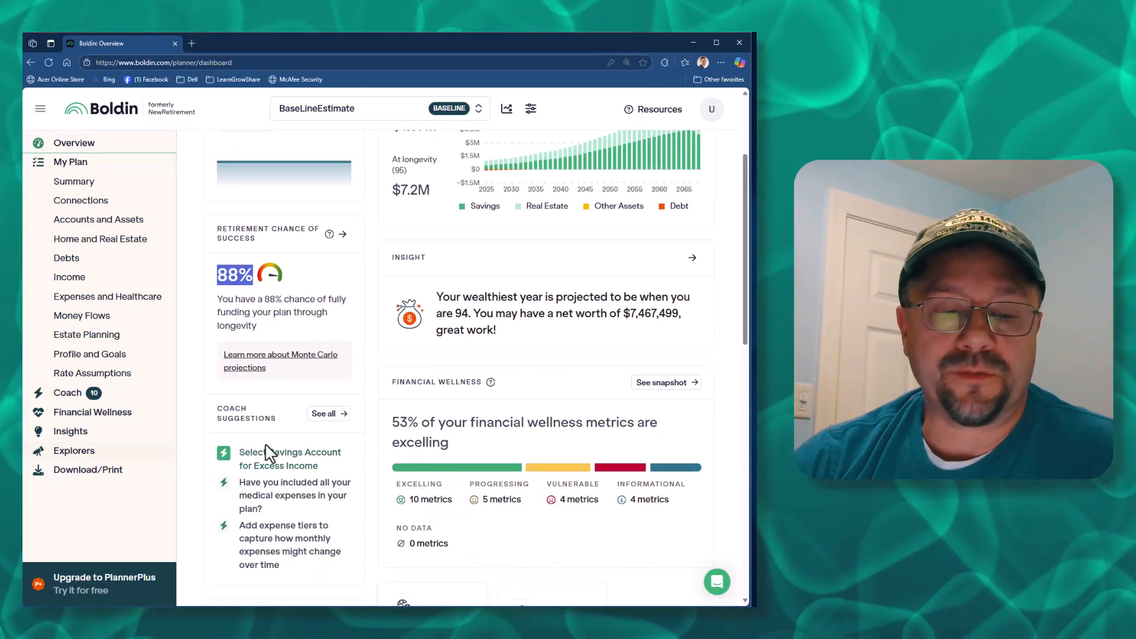
# Step: Review the inflation and appreciation rates in Rate Assumptions and expand the Taxes section to read its tax rate options
pyautogui.click(100, 376)
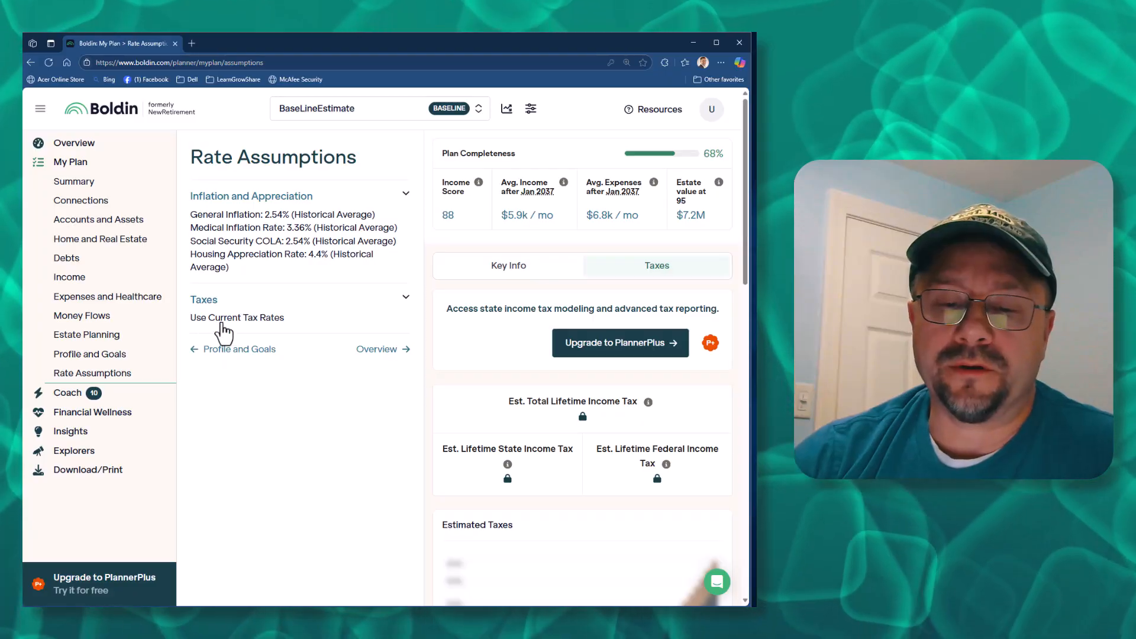
pyautogui.click(244, 324)
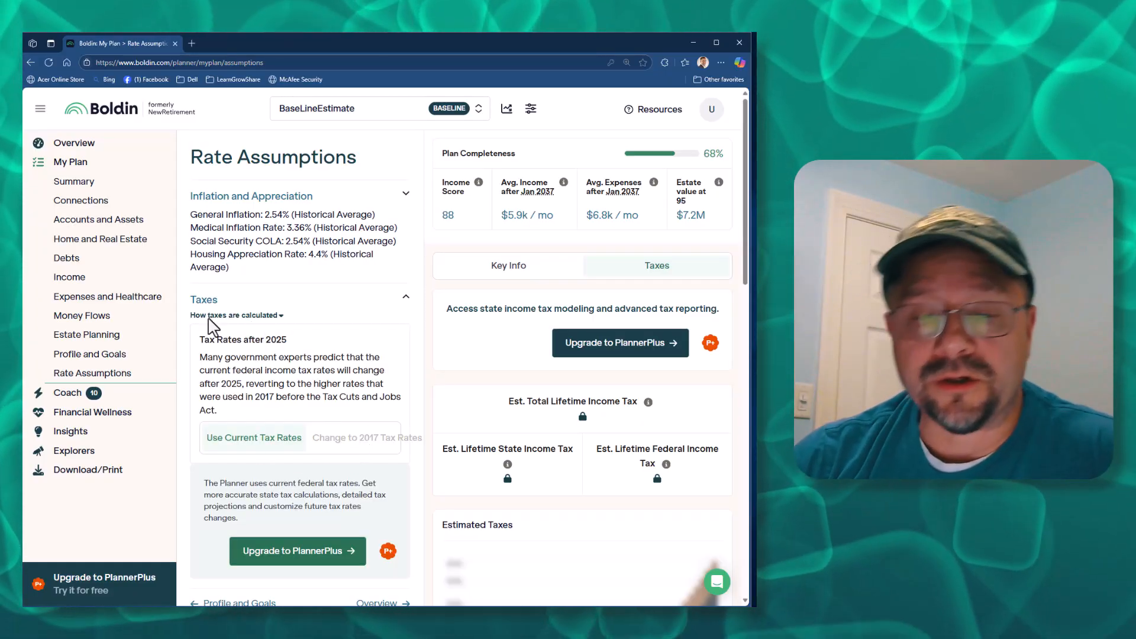
pyautogui.click(82, 169)
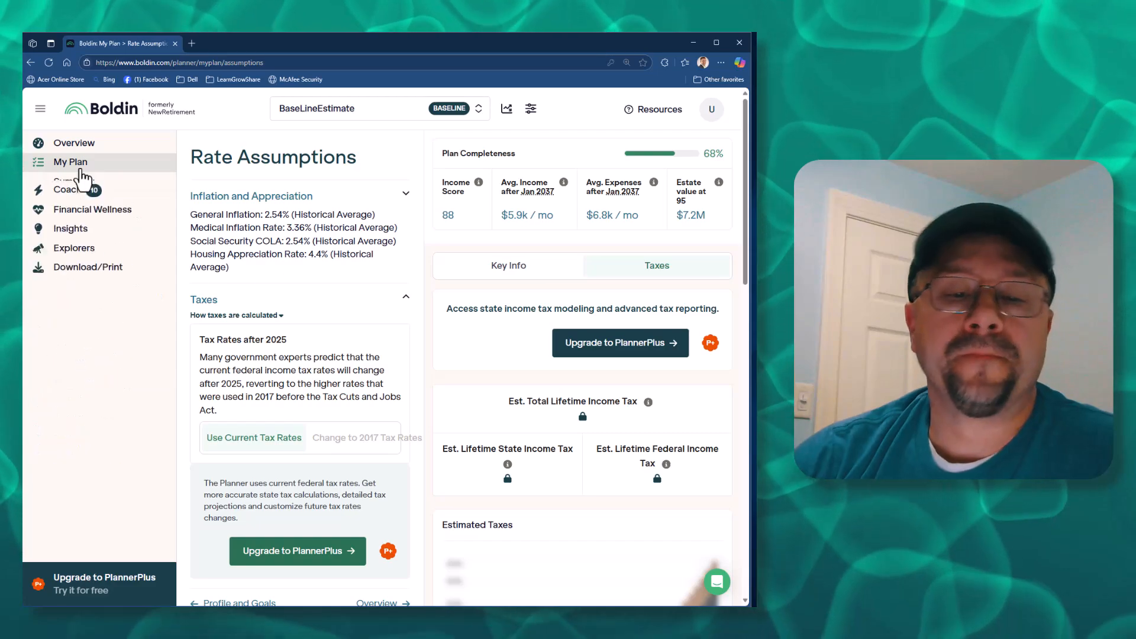
pyautogui.click(81, 170)
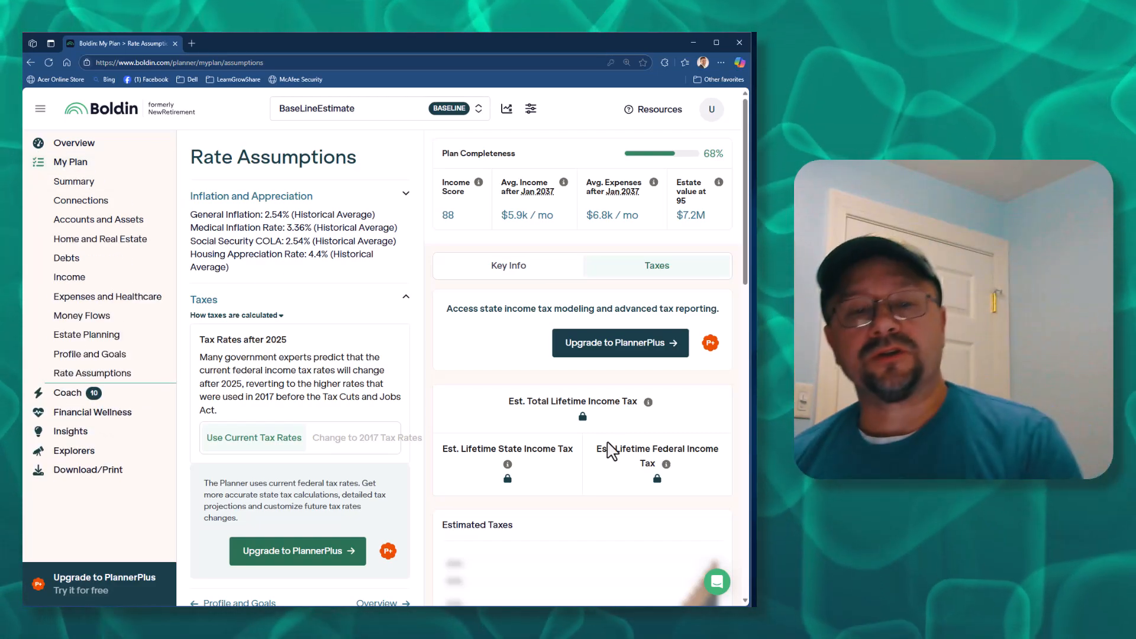